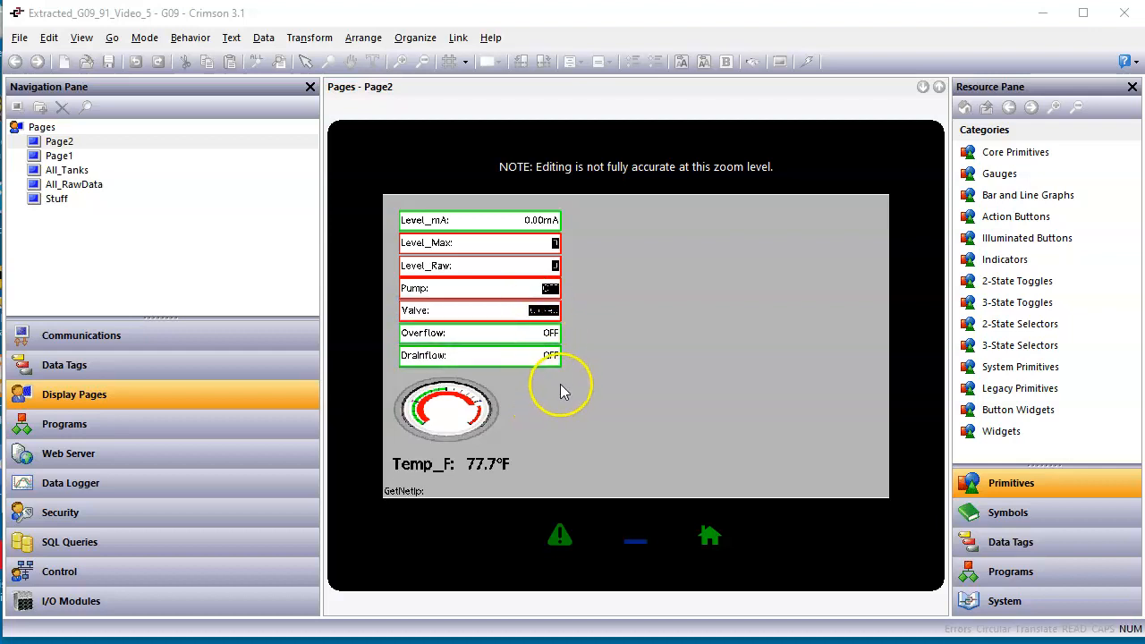
scroll(560, 380, up, 1)
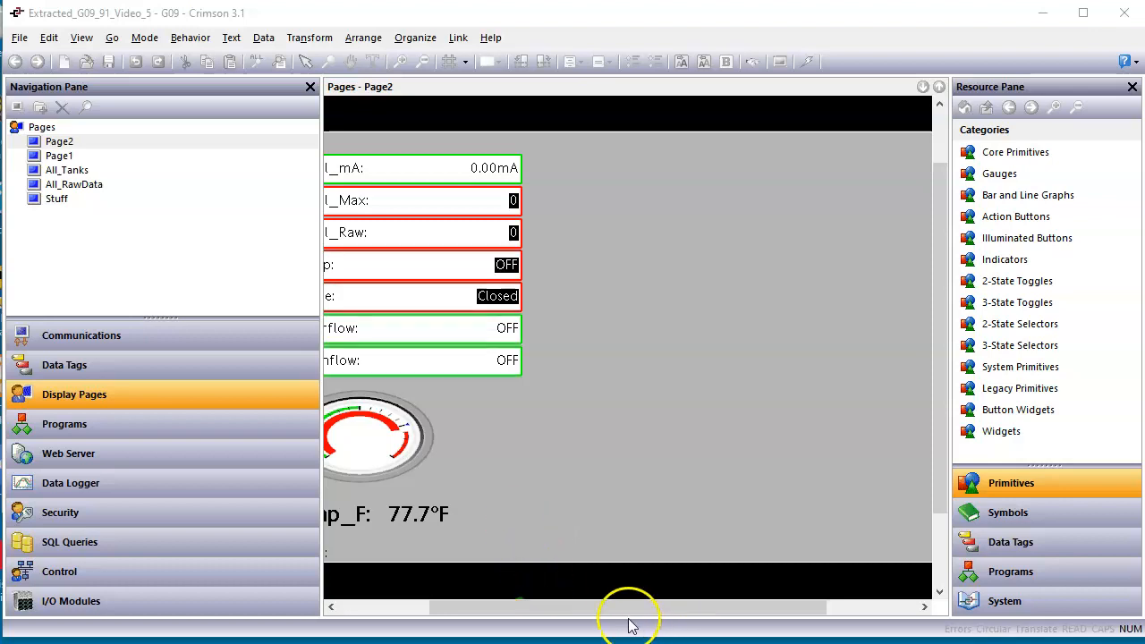
drag(626, 609, 539, 607)
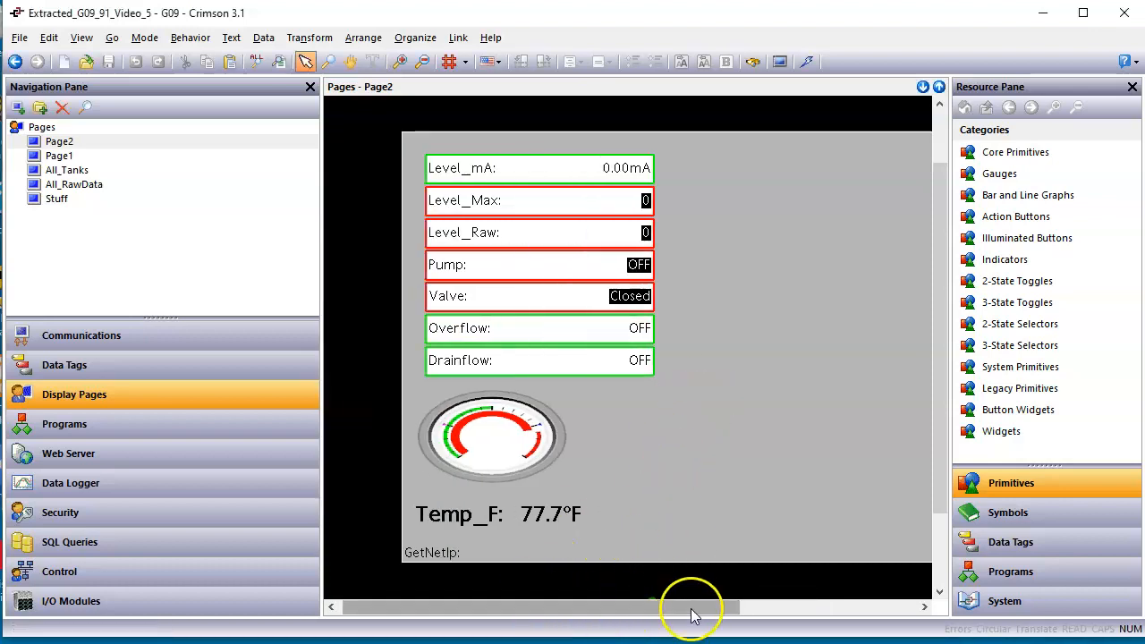
drag(690, 612, 749, 607)
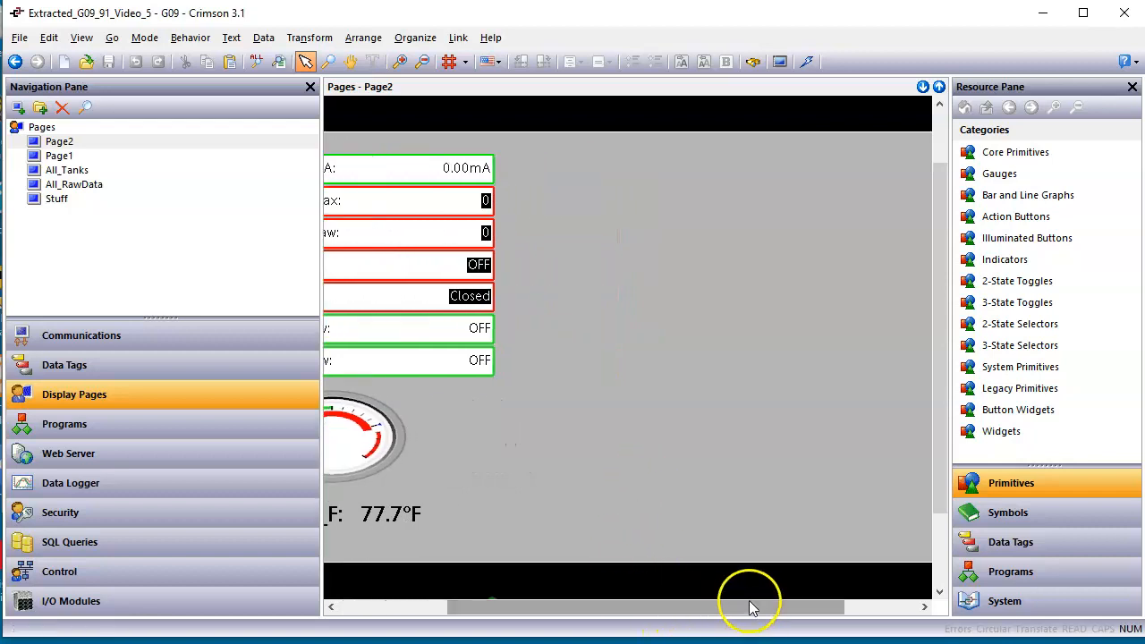
Open the Tanks category in the symbol library.
click(1014, 517)
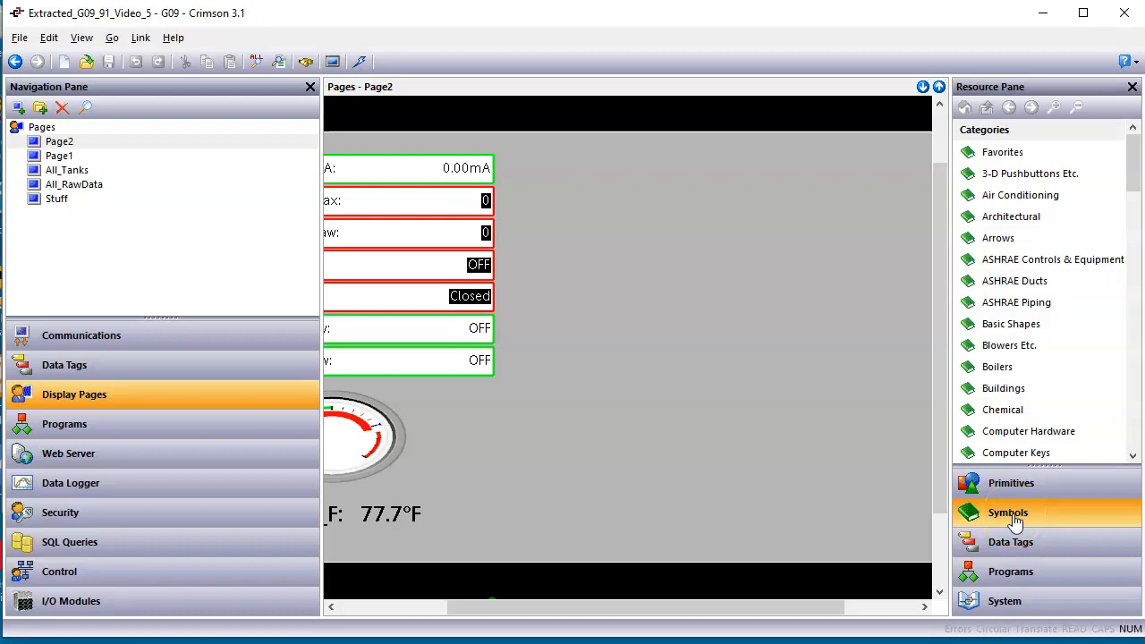
click(1047, 430)
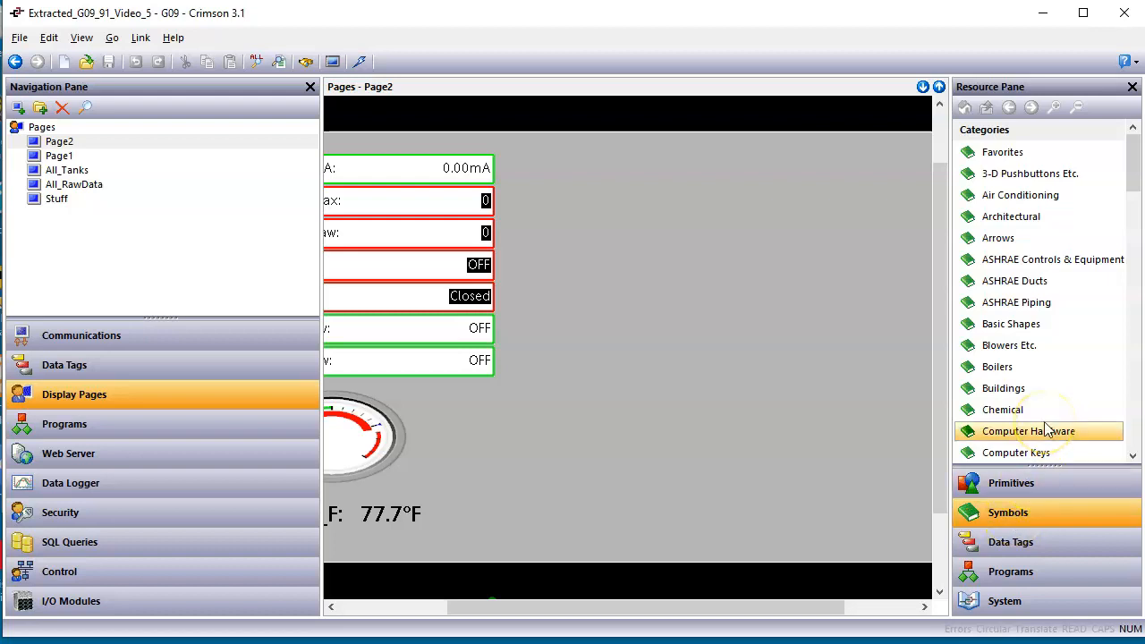
scroll(1005, 439, down, 5)
click(988, 483)
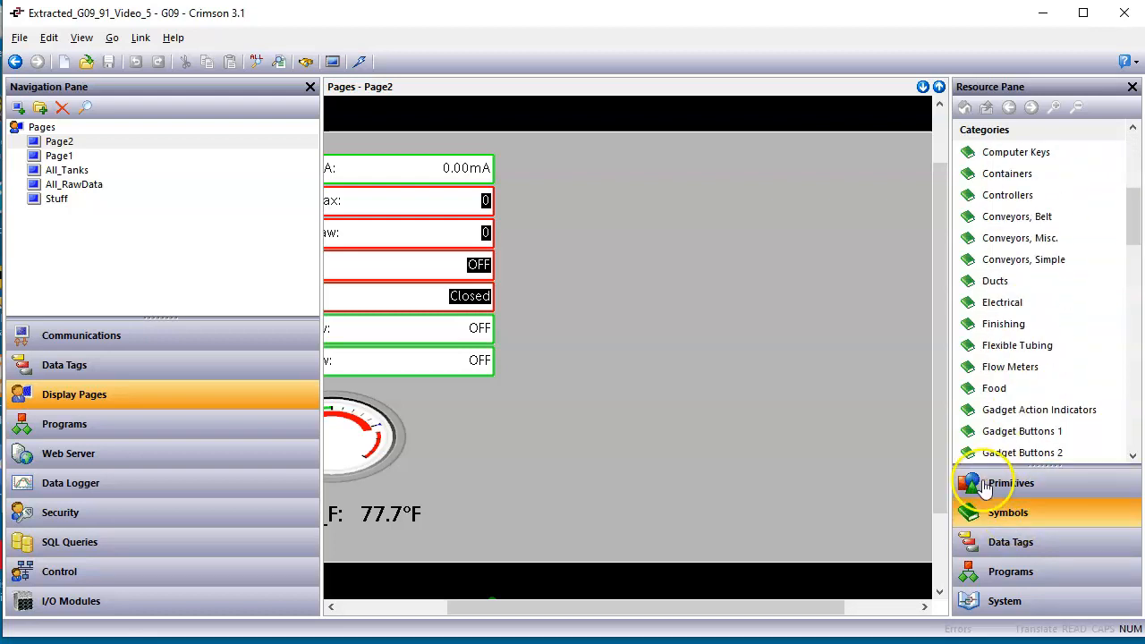
scroll(1042, 376, down, 7)
scroll(1038, 410, down, 6)
scroll(1033, 425, down, 3)
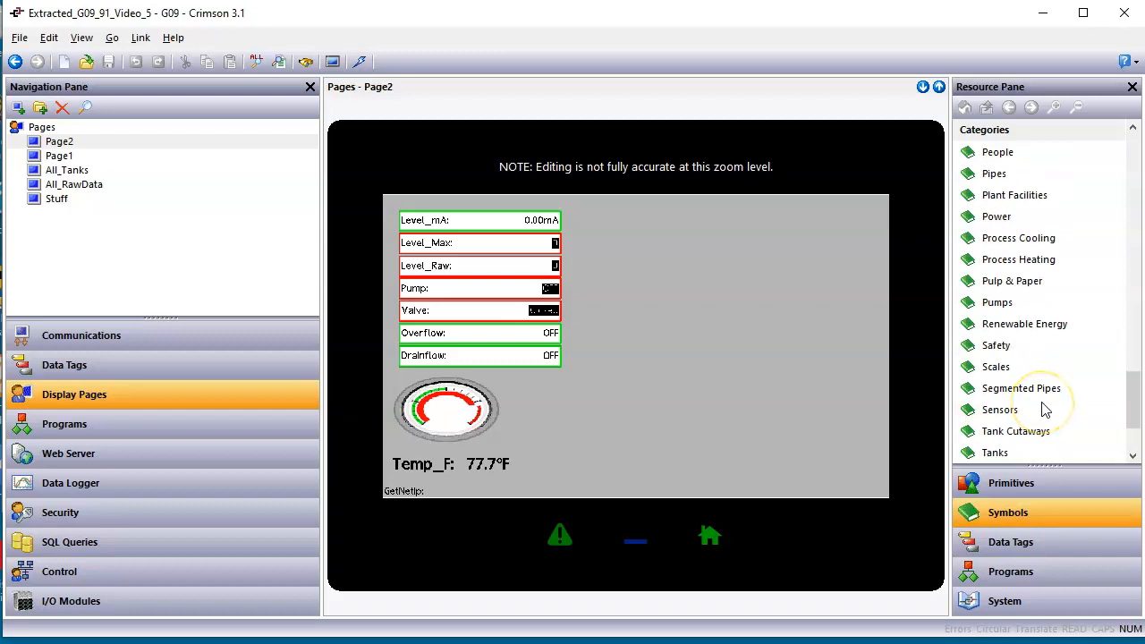
scroll(1045, 409, down, 1)
click(1033, 432)
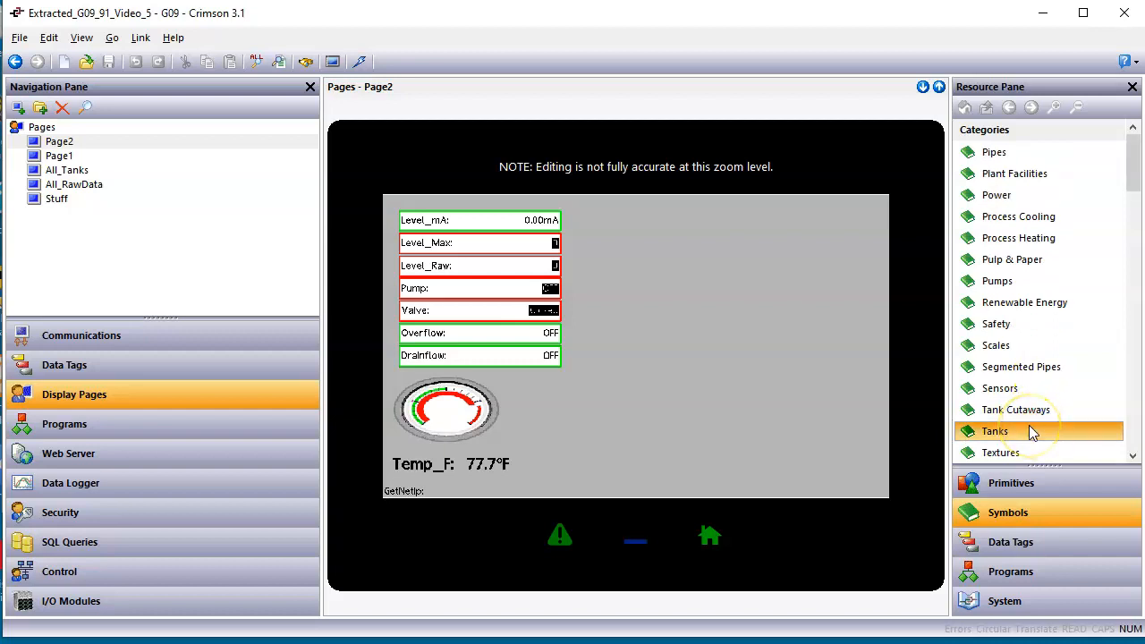
double_click(1029, 430)
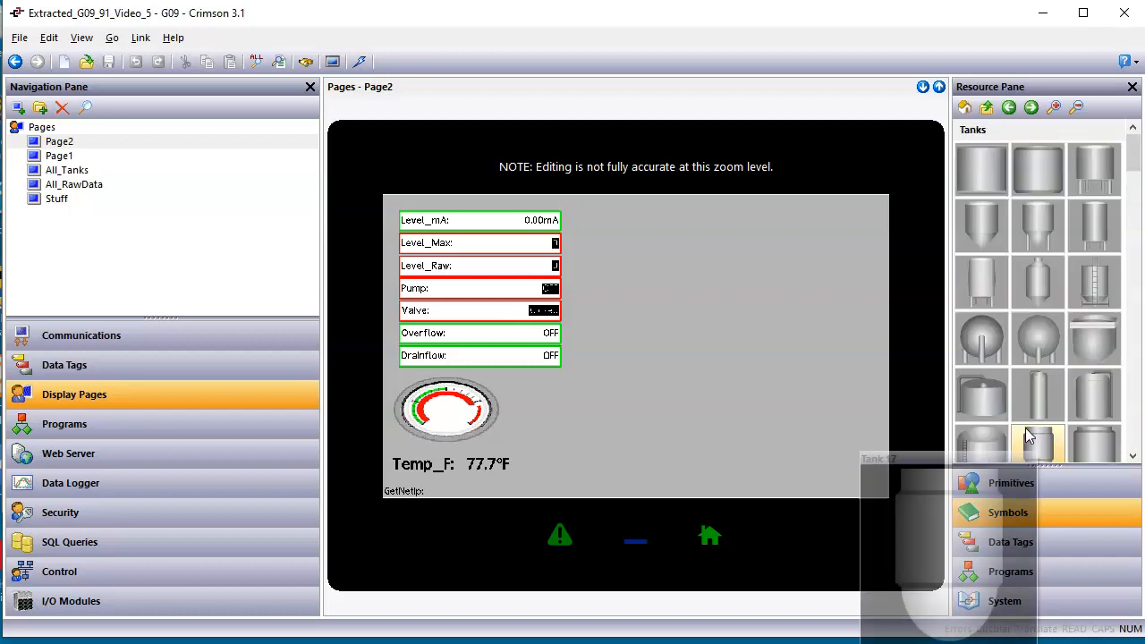
View the color variants of the Tank 2 symbol and return to the list of tanks.
click(1101, 277)
mouse_move(1093, 332)
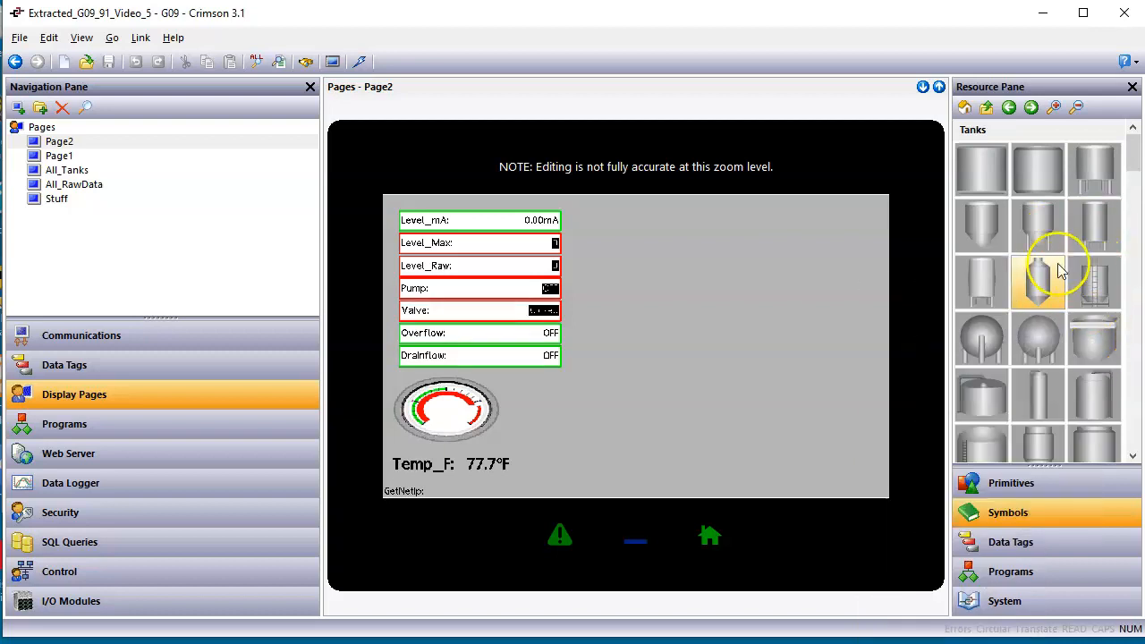
mouse_move(1050, 261)
mouse_move(1043, 179)
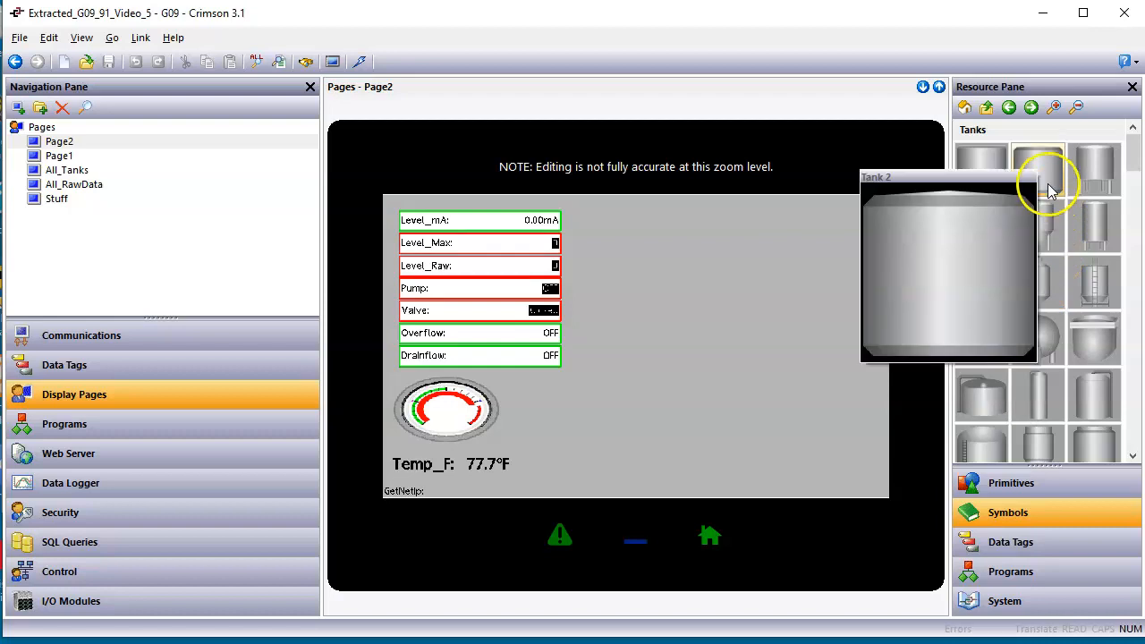
double_click(1050, 190)
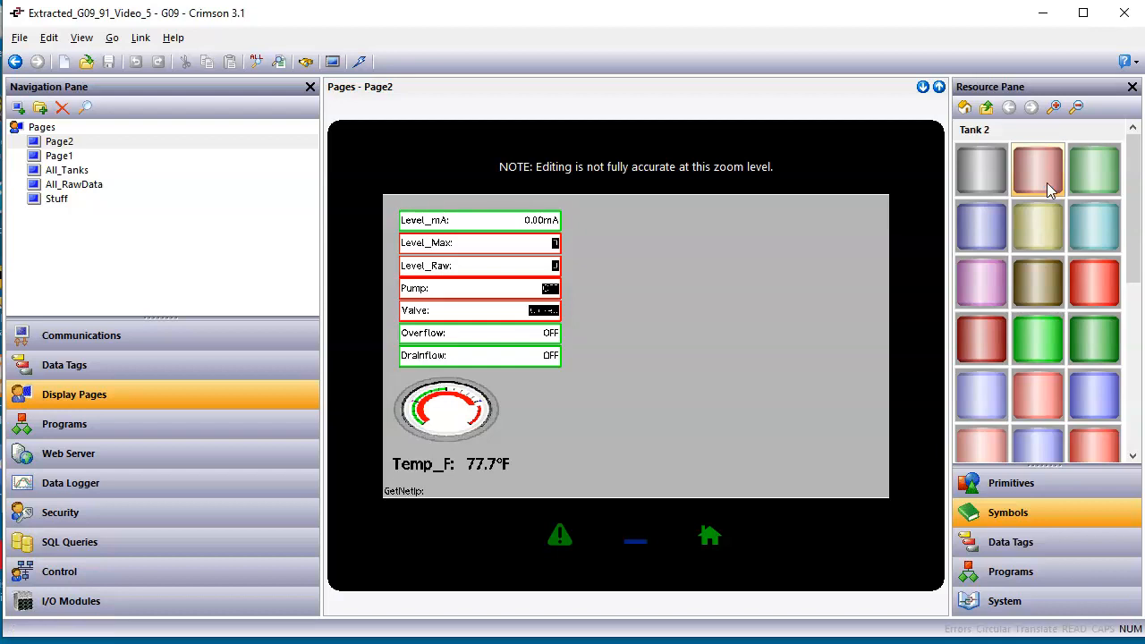
click(986, 109)
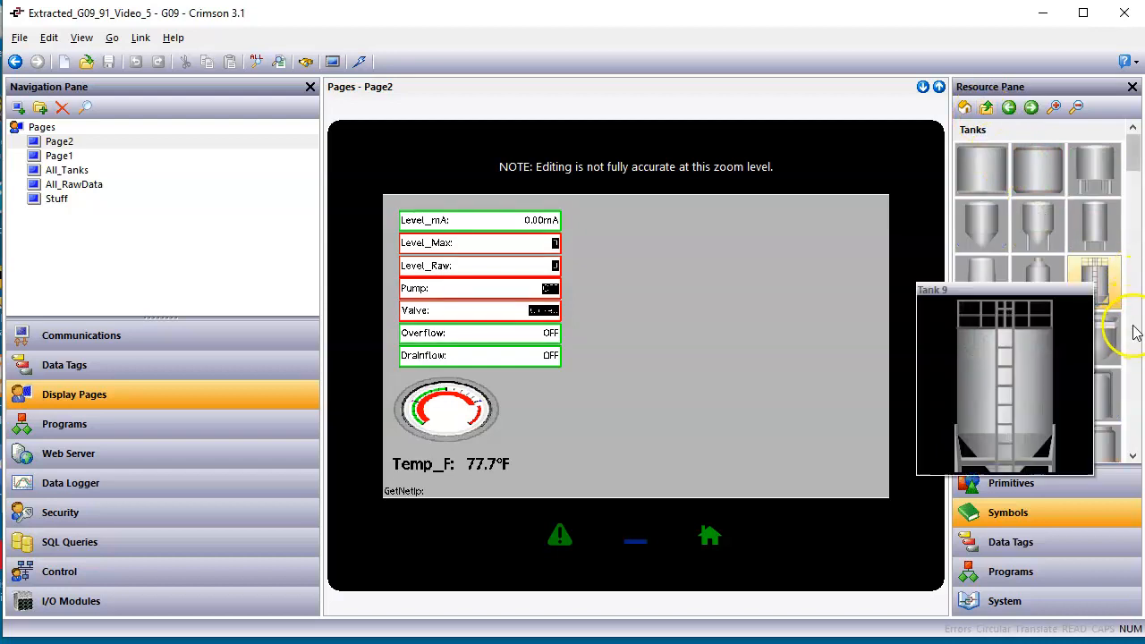
Find the 5-Gallon Bucket among the tank symbols and open its color variants.
click(1134, 420)
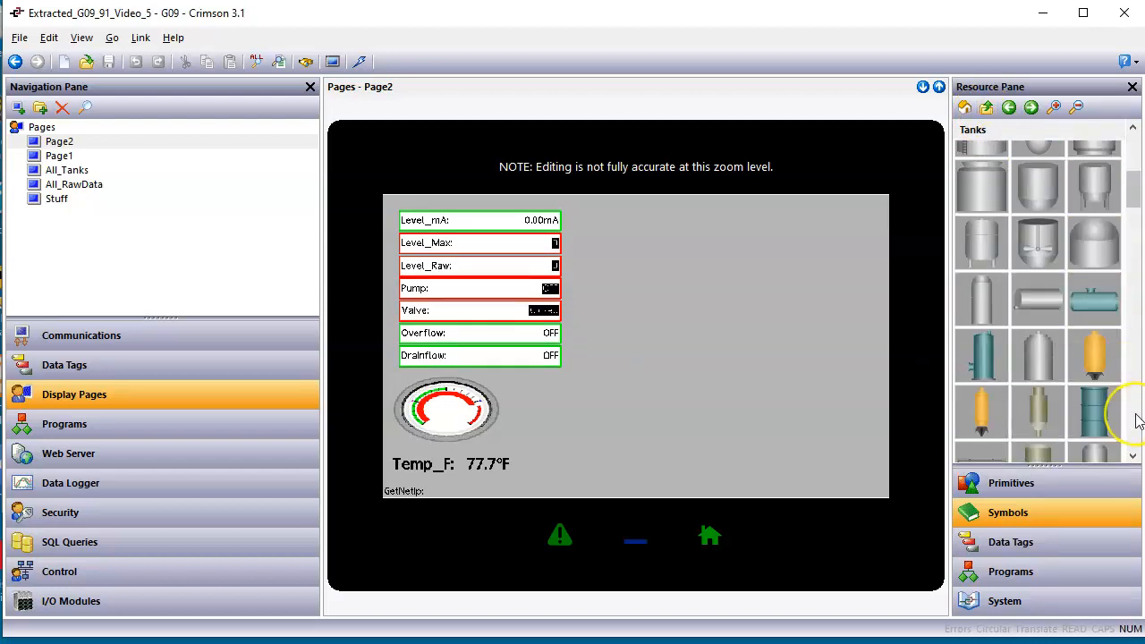
click(1138, 421)
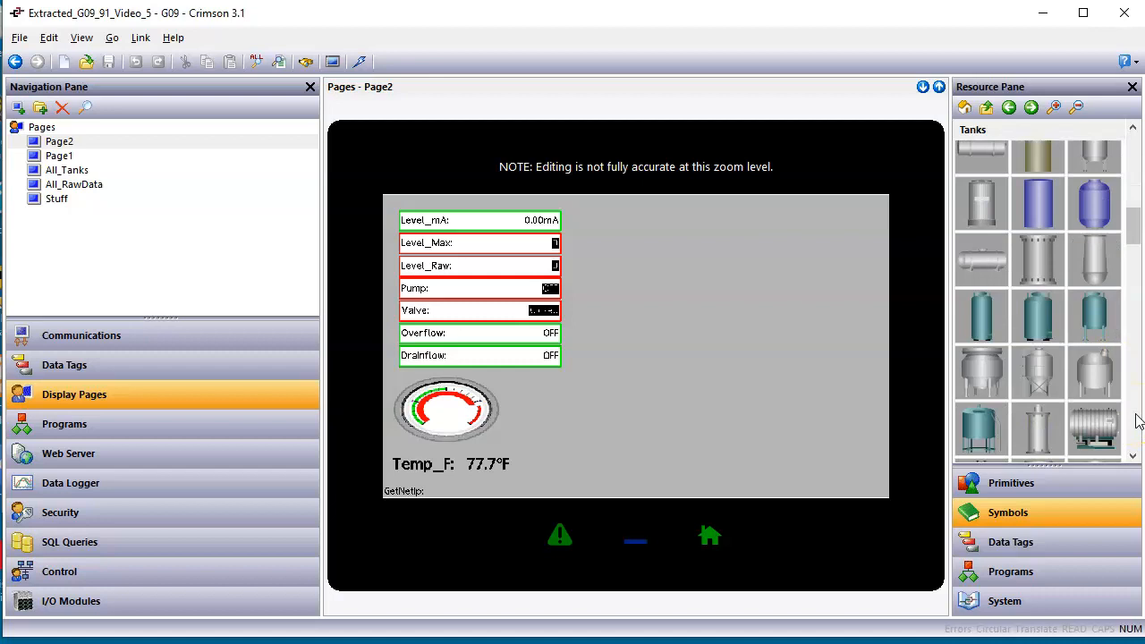
click(1138, 420)
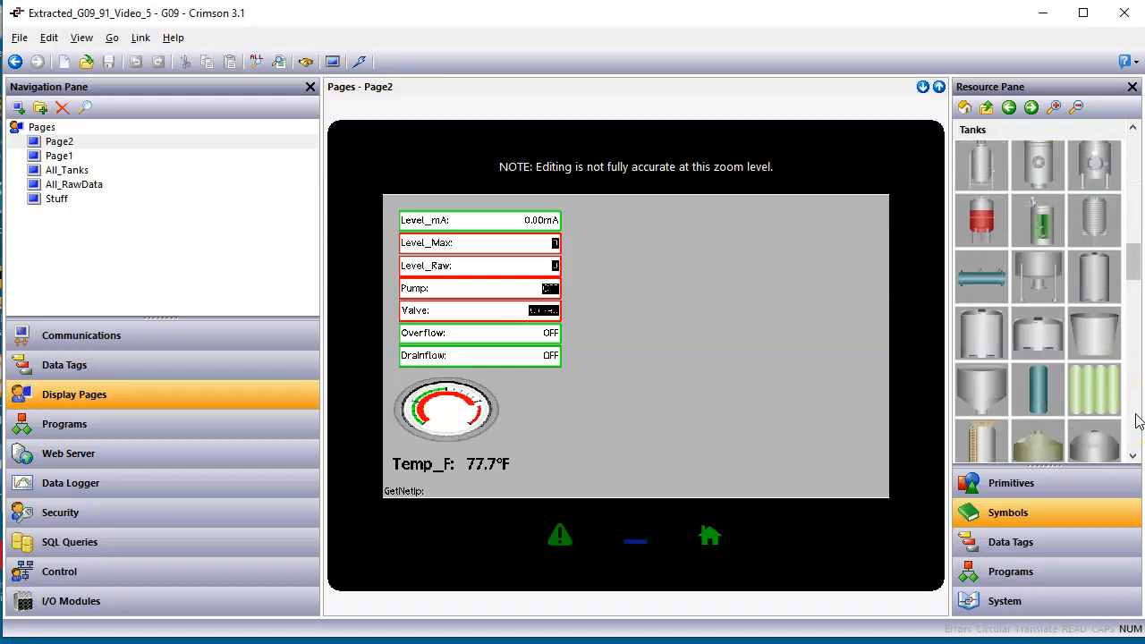
click(1139, 420)
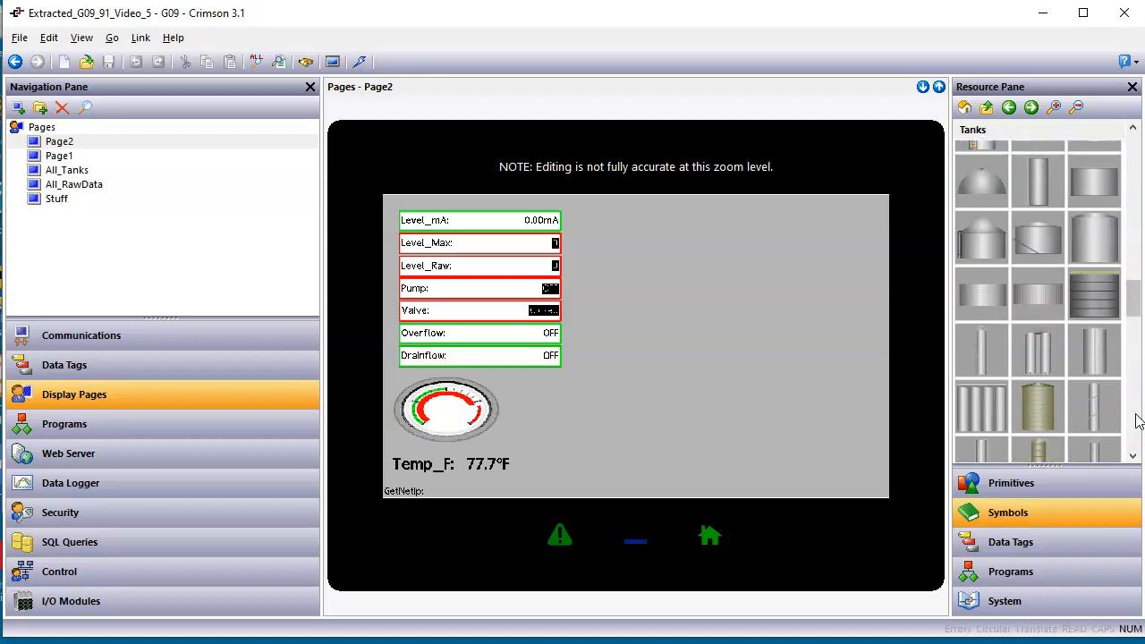
click(1138, 421)
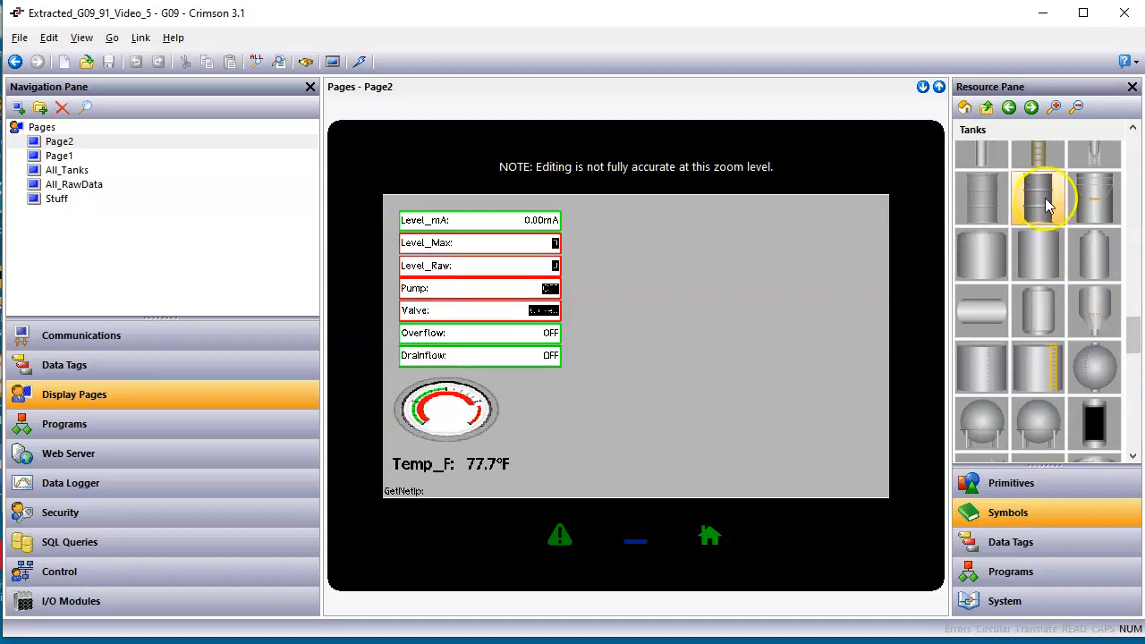
mouse_move(1106, 211)
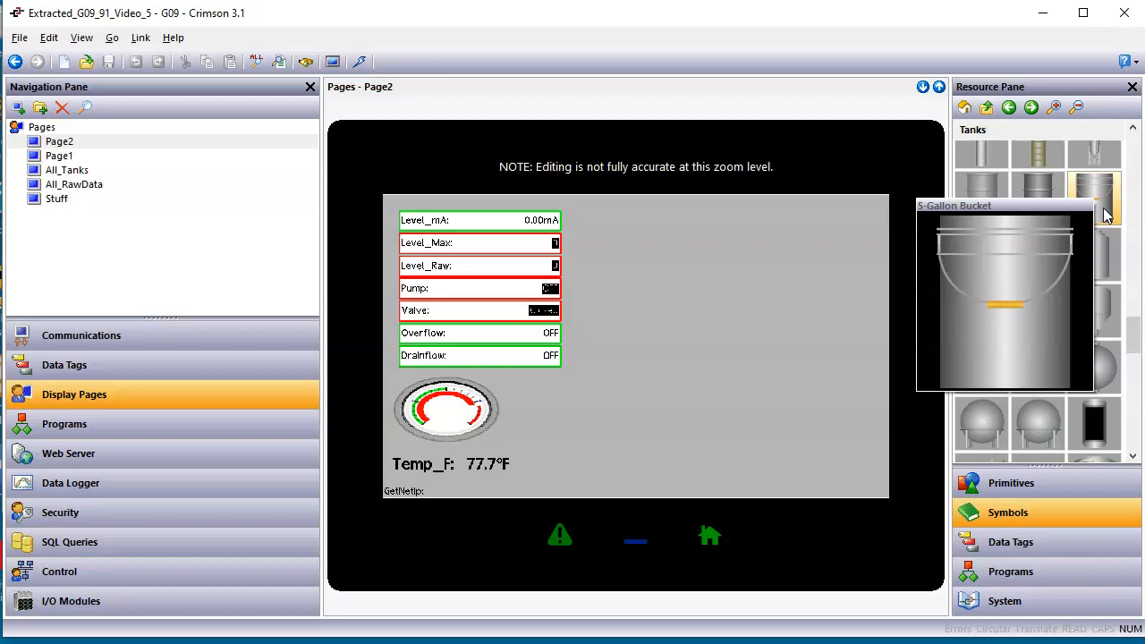
double_click(1100, 208)
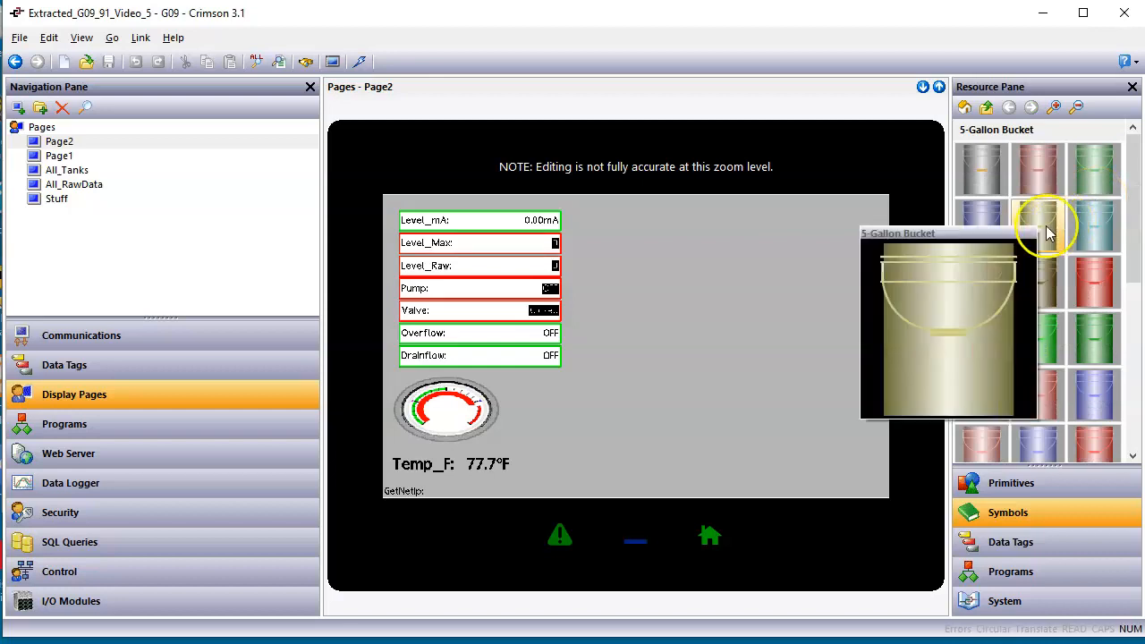
Place the gray 5-Gallon Bucket in the empty area of Page2 and enlarge it to about 186 by 284 pixels.
mouse_move(978, 179)
mouse_move(977, 175)
mouse_down()
mouse_move(989, 177)
mouse_move(979, 220)
mouse_move(733, 343)
mouse_move(748, 347)
mouse_up()
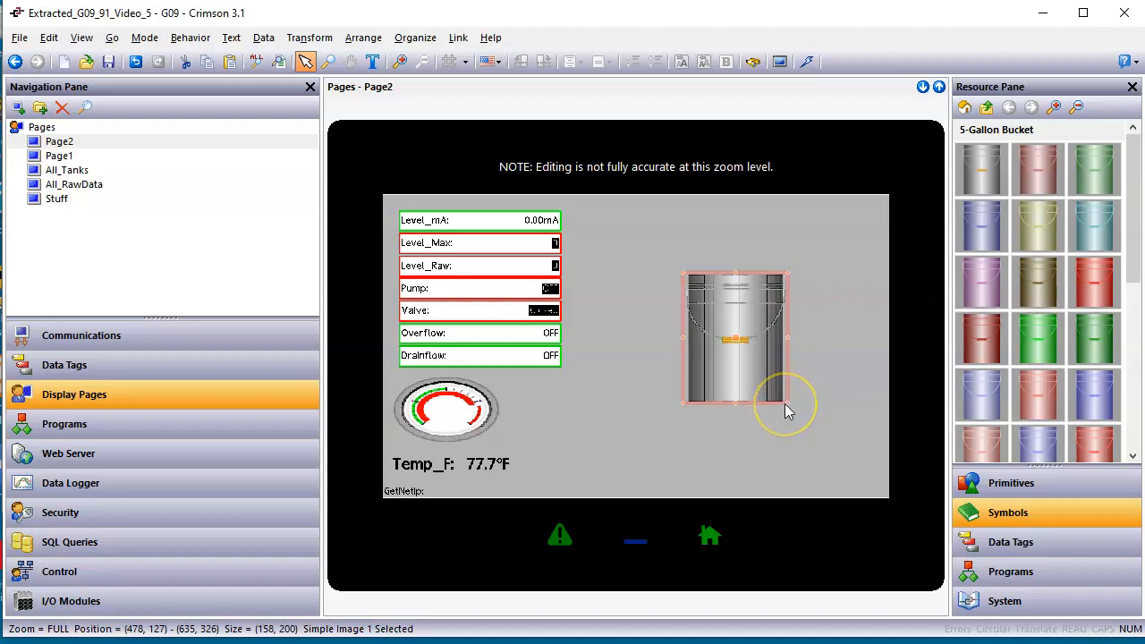
drag(786, 402, 756, 391)
click(836, 416)
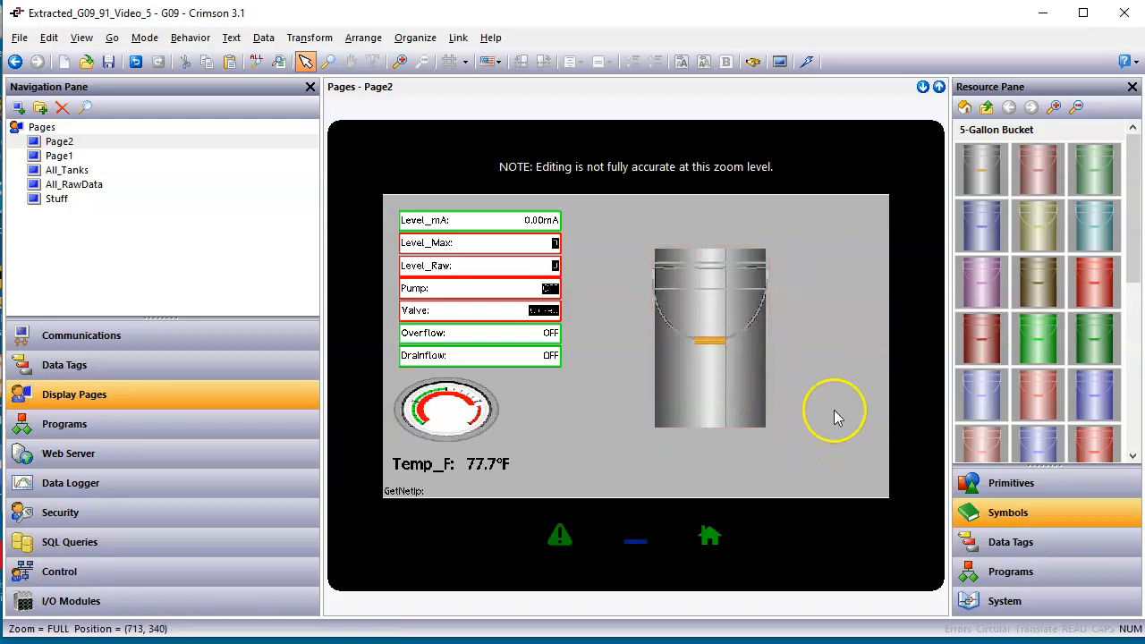
Try Solid Color shading with All Channels included on the bucket image, and discard the changes.
click(724, 422)
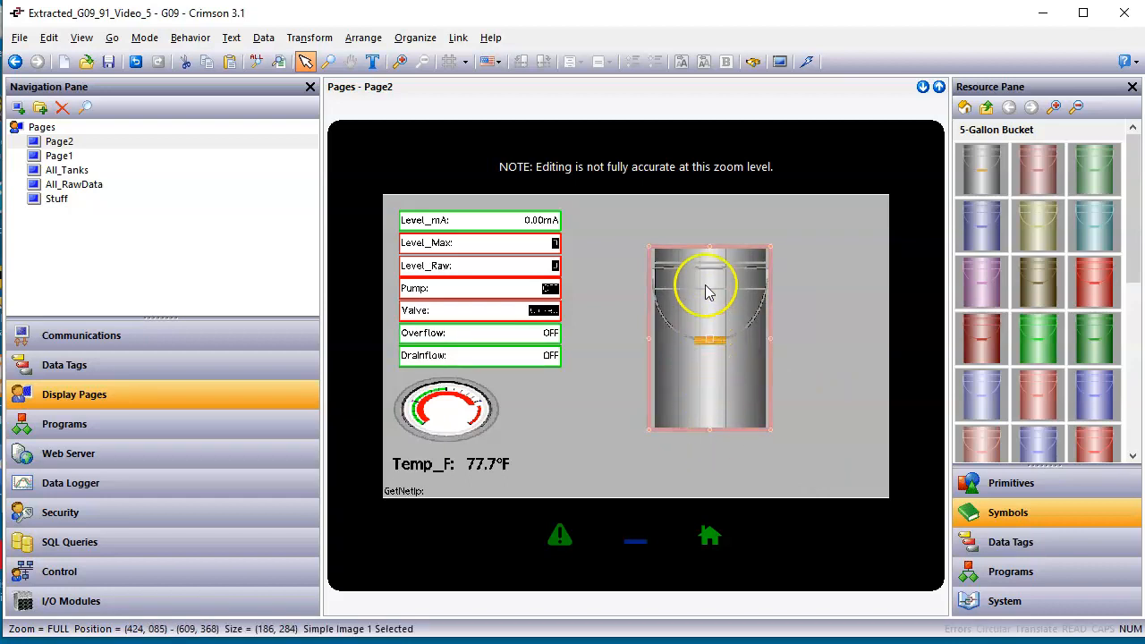
double_click(729, 392)
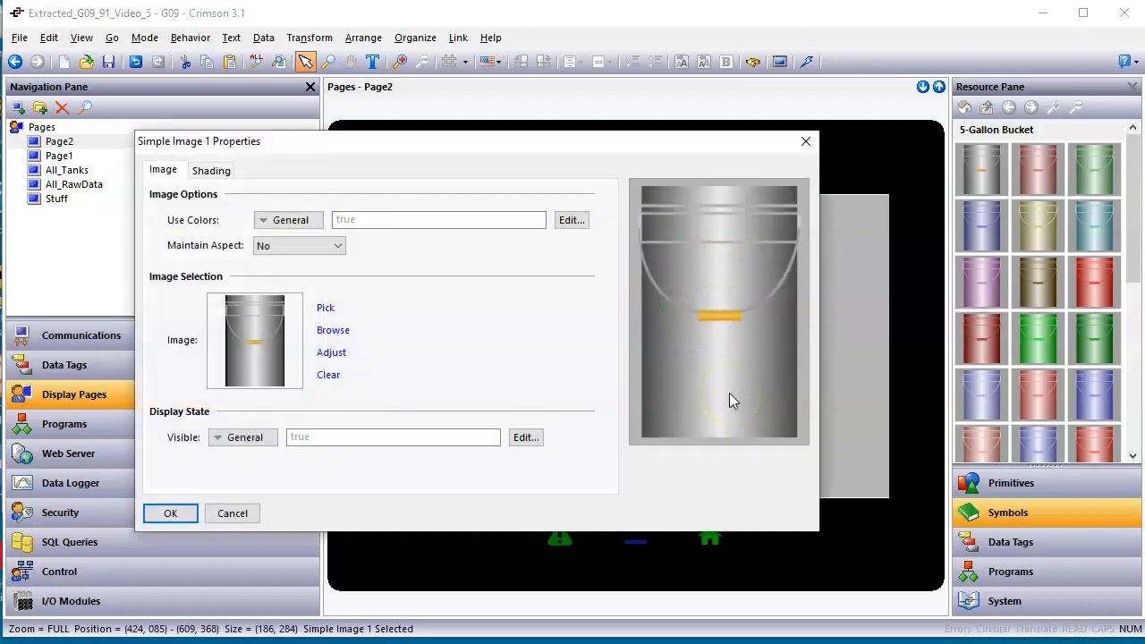
click(211, 170)
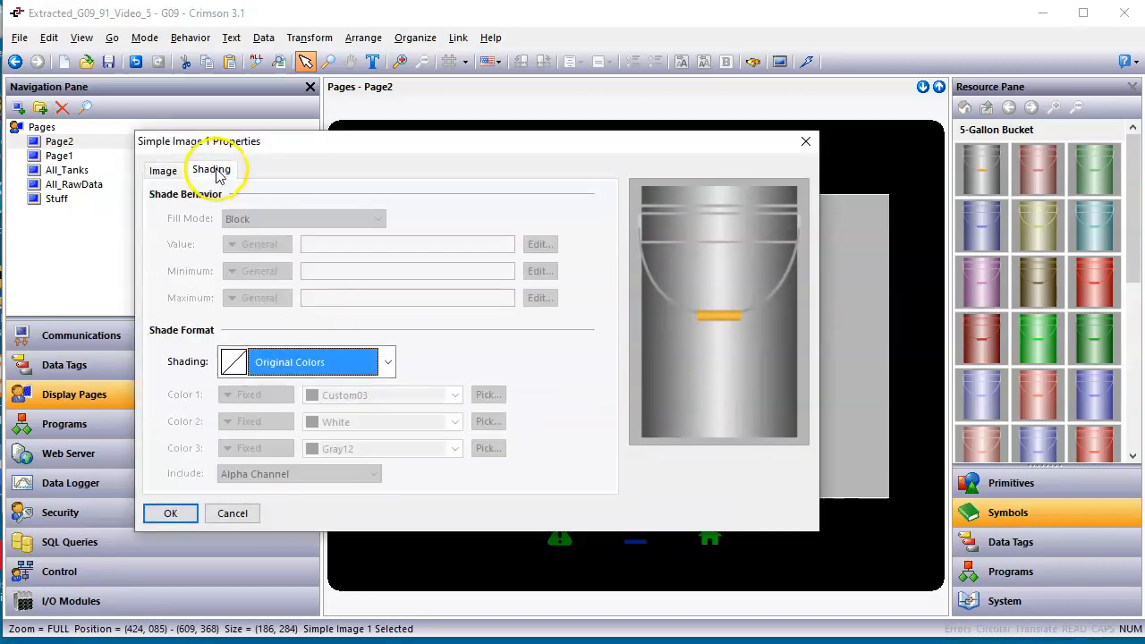
click(388, 363)
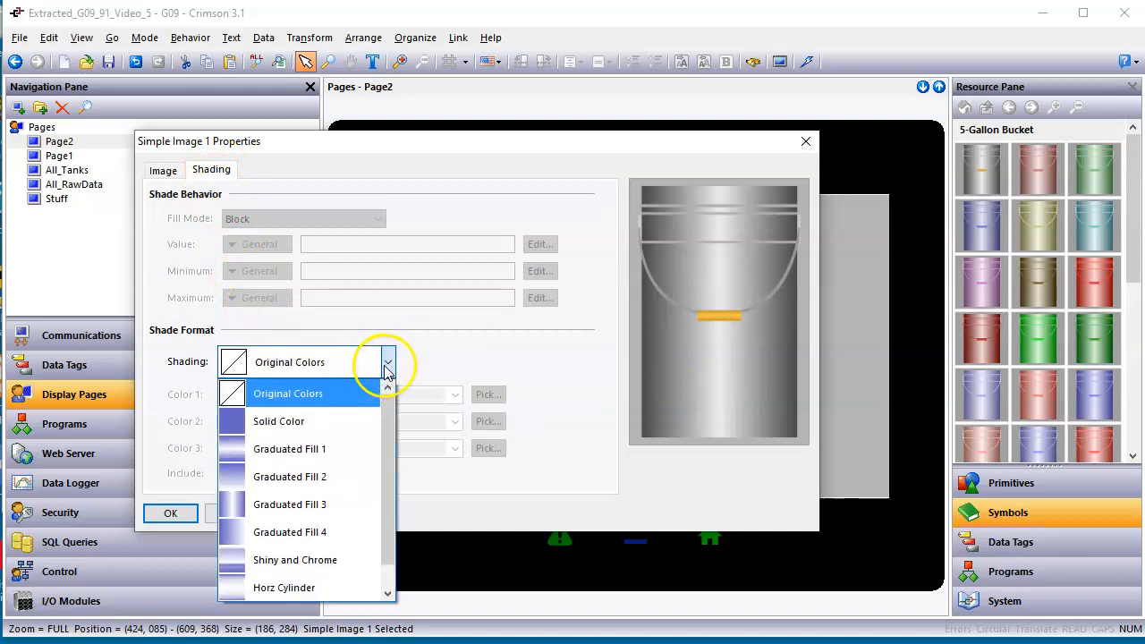
click(358, 419)
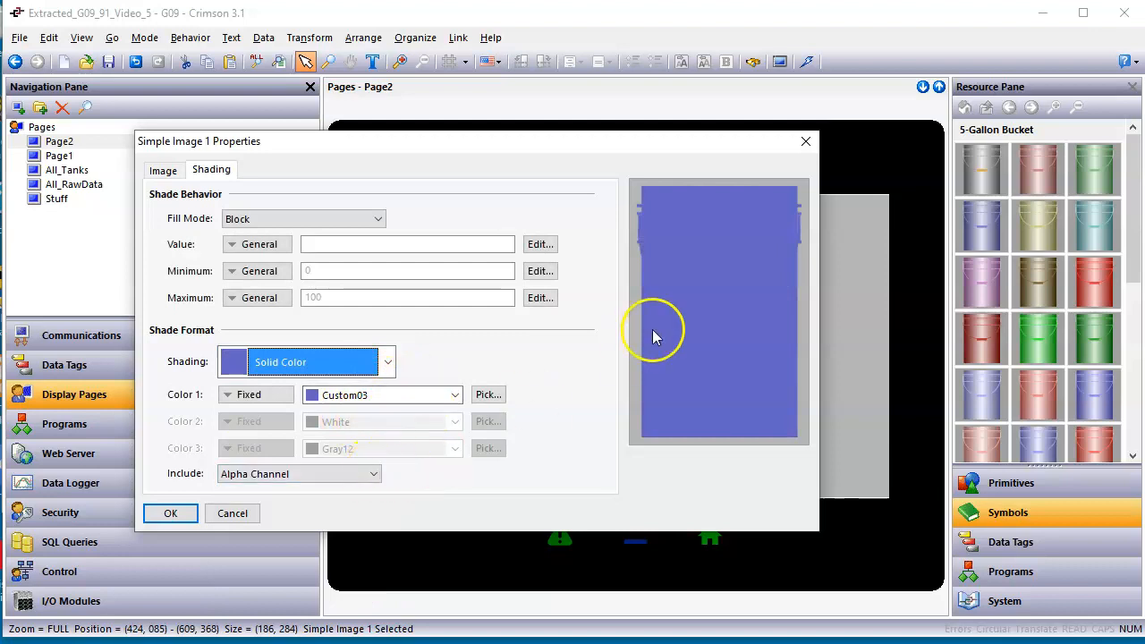
click(372, 474)
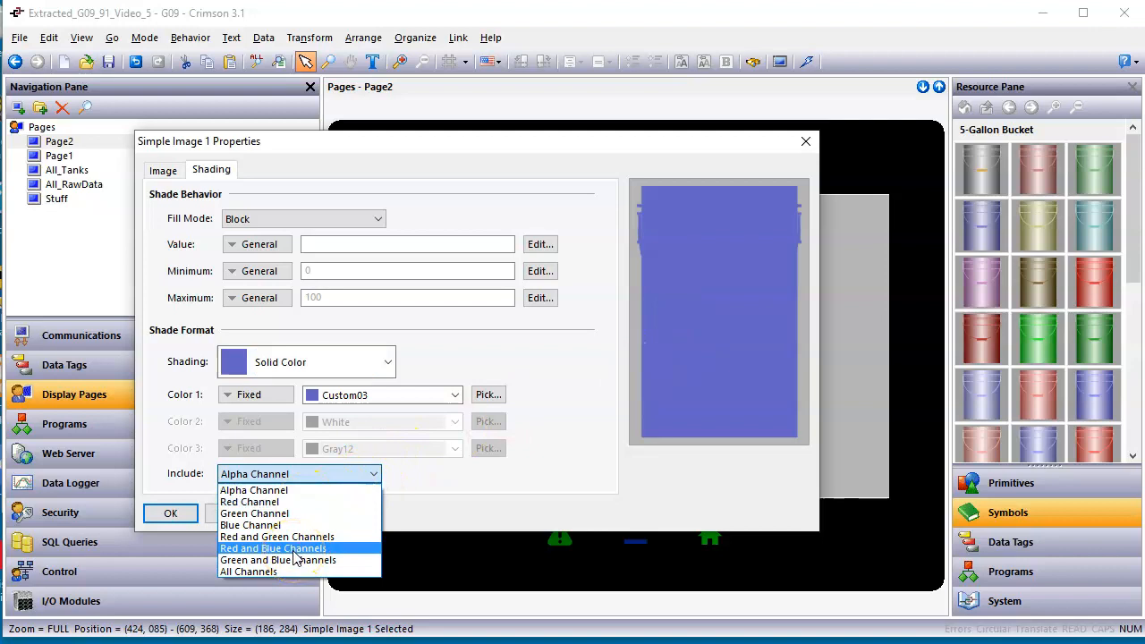
click(255, 574)
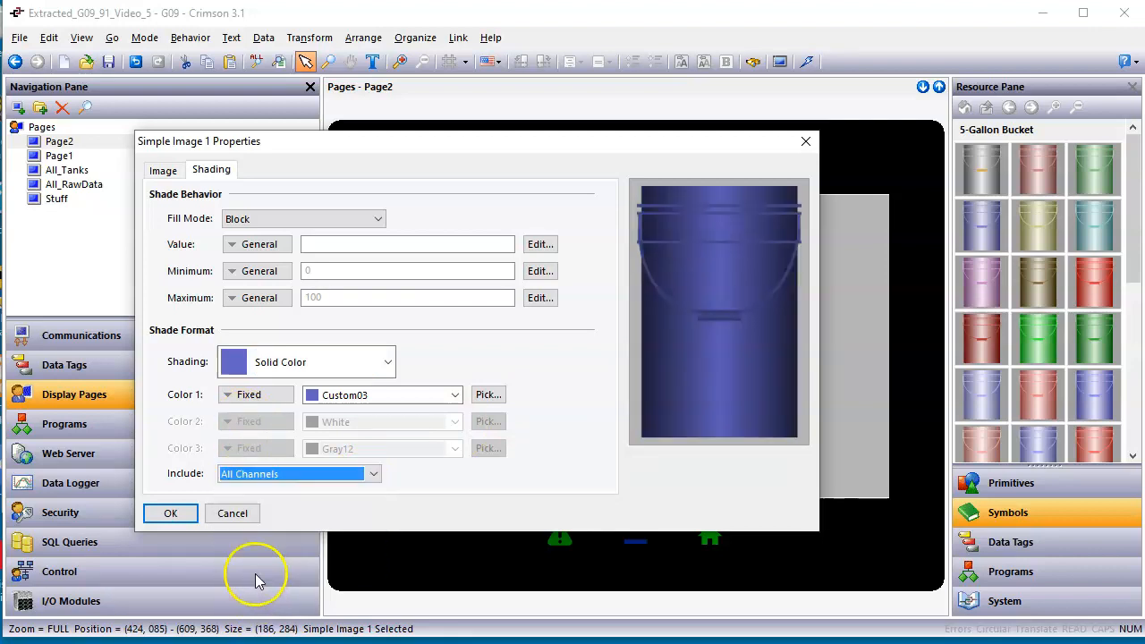
click(235, 516)
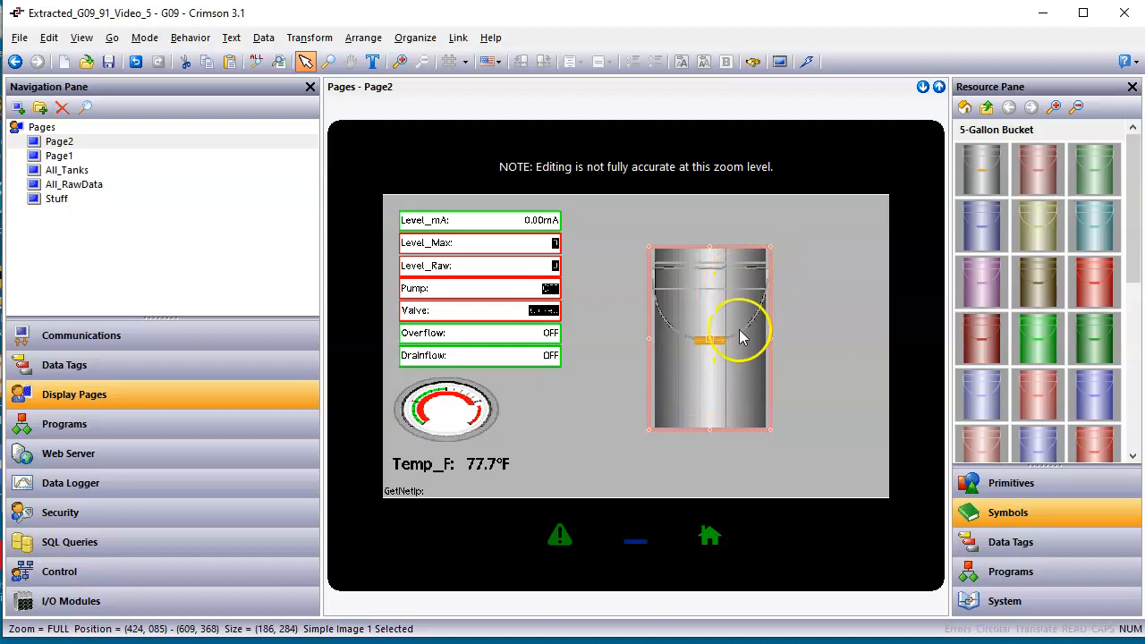
Browse the Tank Cutaways symbol category and open the color variants of the LED-Style Cut-Away With 20 Segments.
click(967, 107)
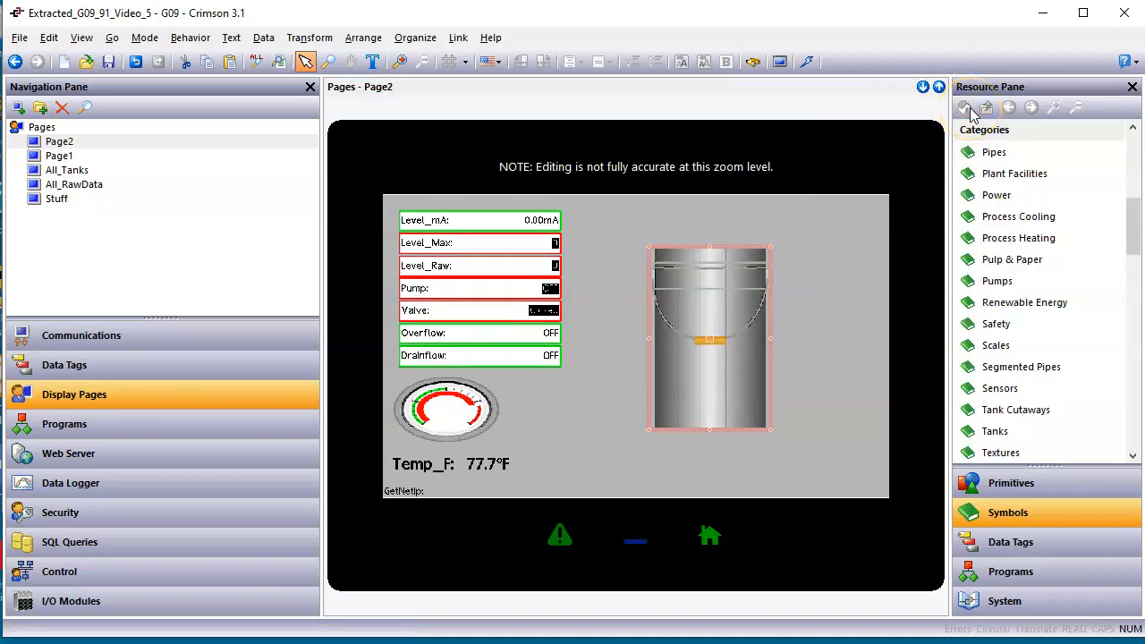
double_click(1016, 410)
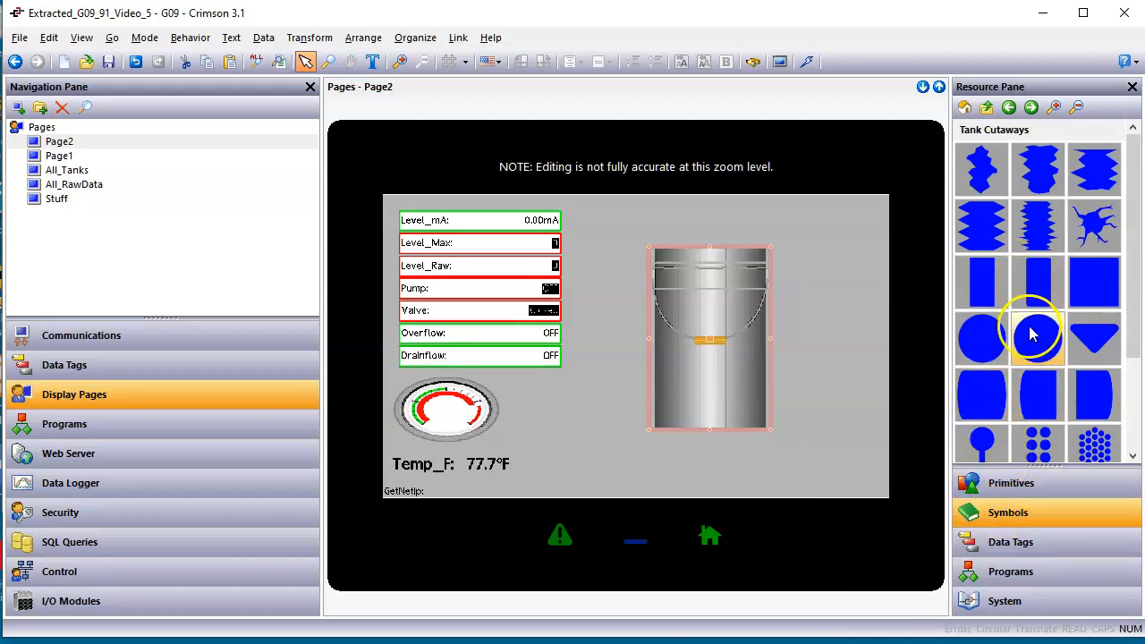
mouse_move(1103, 326)
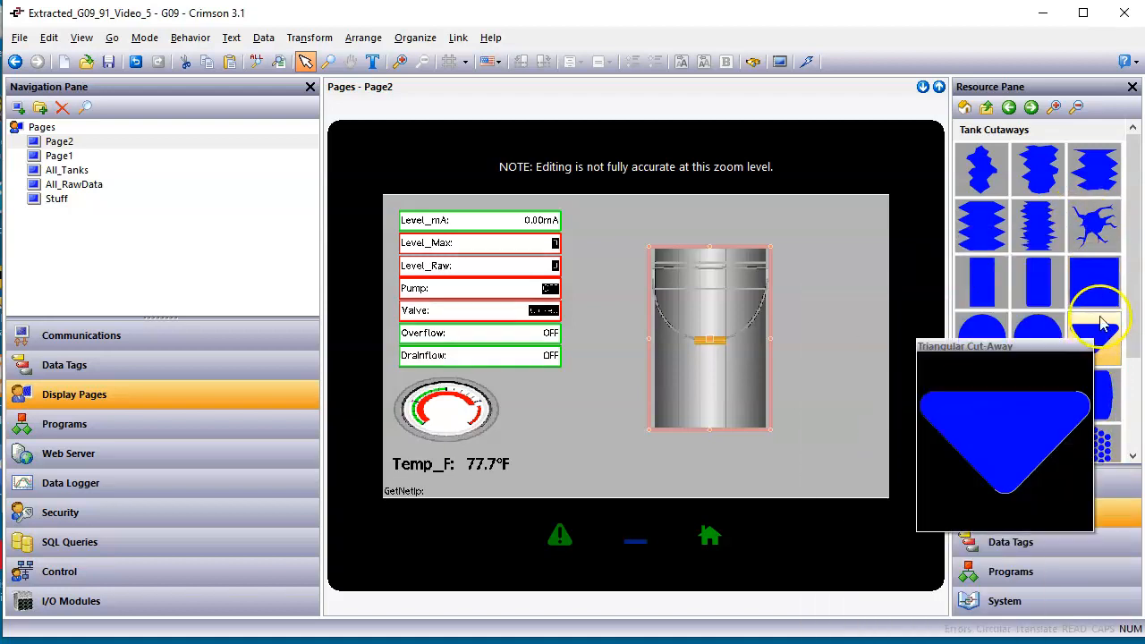
scroll(1096, 344, down, 2)
mouse_move(1085, 358)
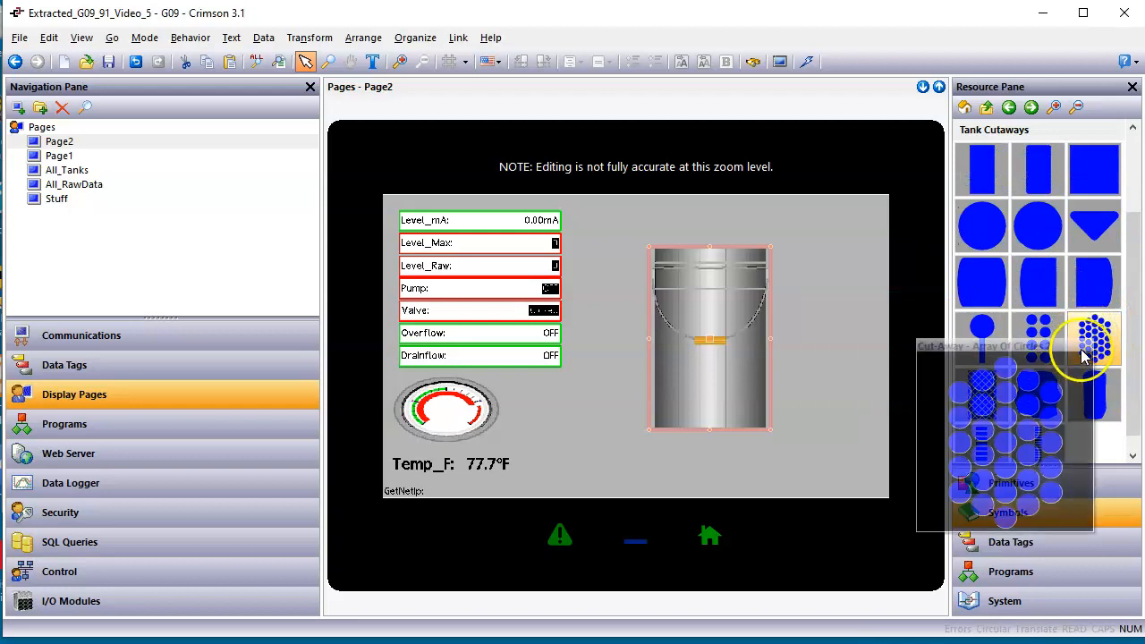
scroll(1056, 412, down, 1)
mouse_move(1041, 430)
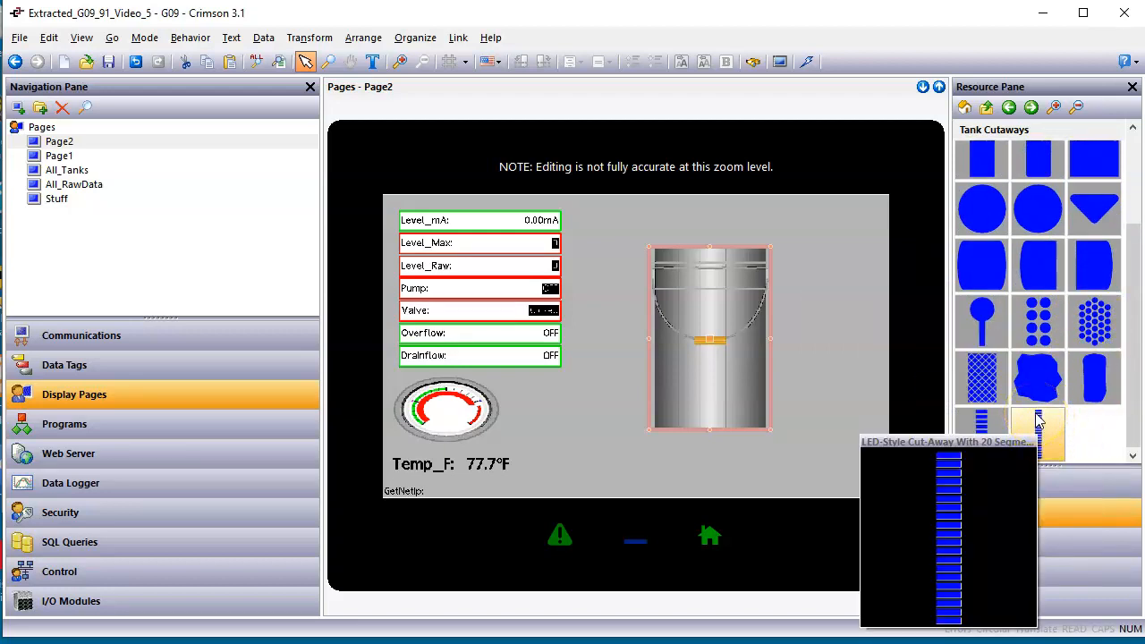
drag(1036, 437, 1038, 445)
double_click(1039, 439)
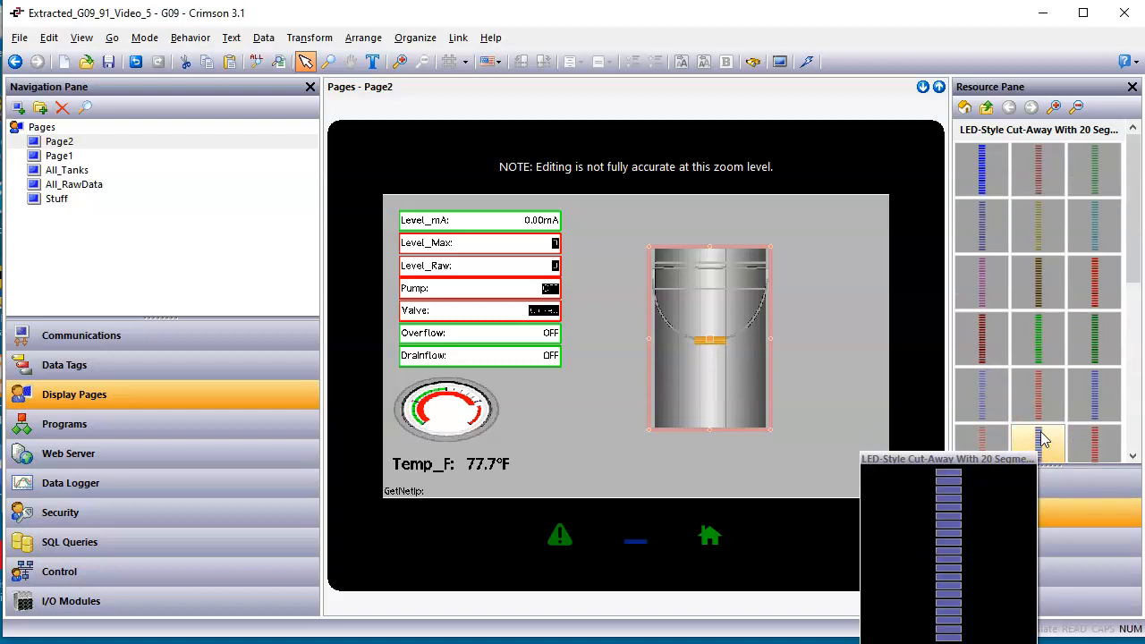
Place the blue 20-segment LED cut-away on the bucket, right of its handle grip, with its top aligned to the bucket's top edge.
click(986, 183)
drag(986, 183, 712, 323)
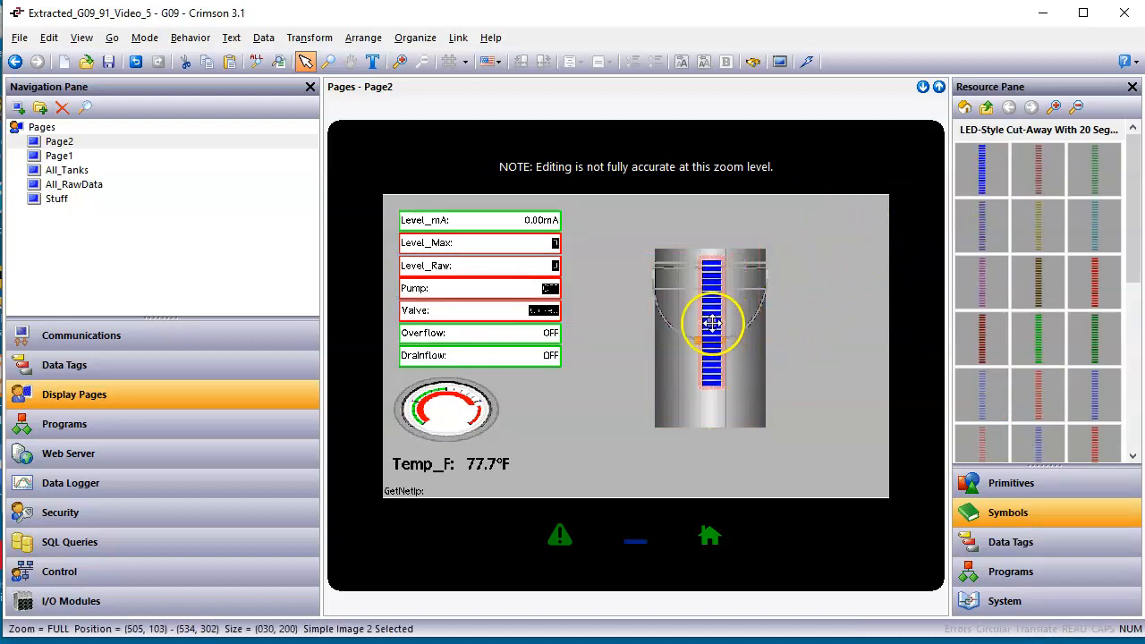
scroll(698, 348, up, 1)
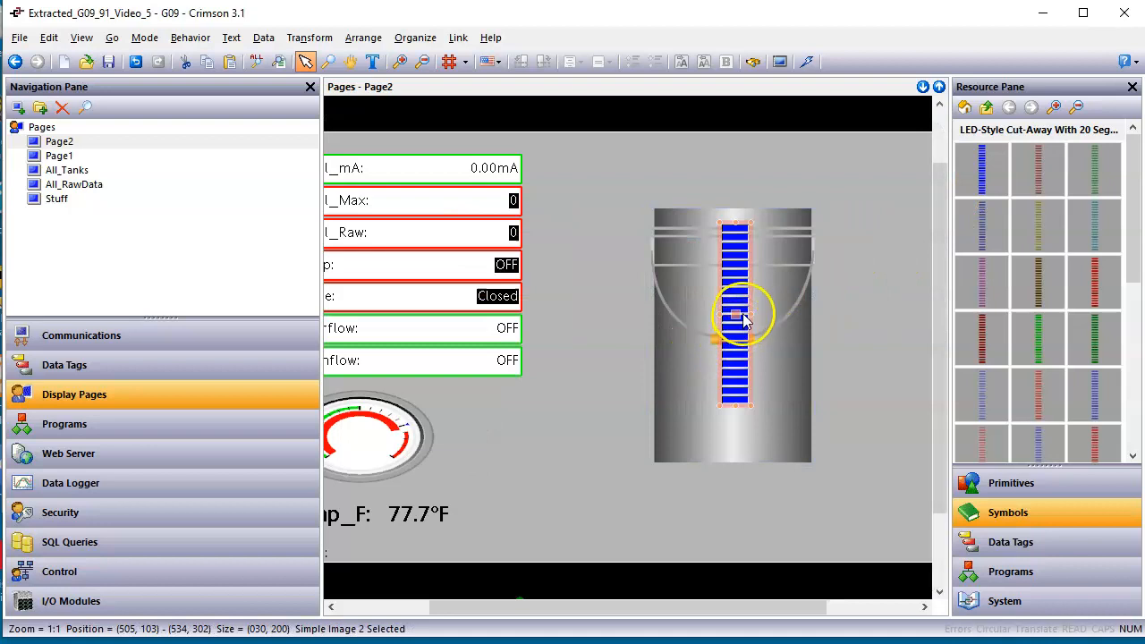
drag(743, 319, 781, 302)
scroll(785, 308, up, 1)
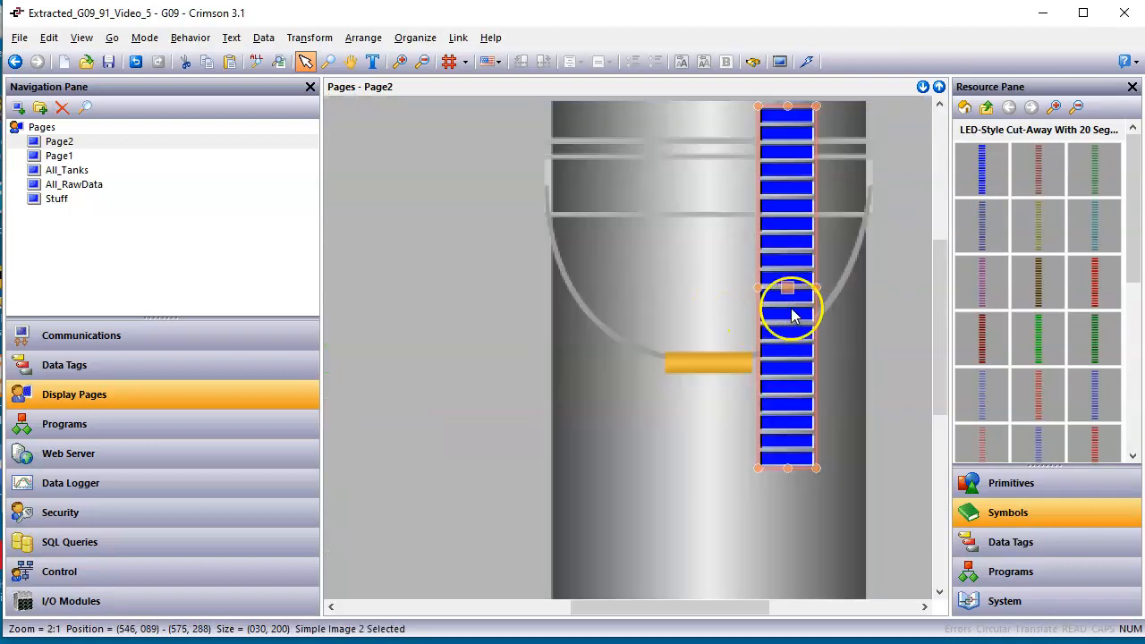
scroll(939, 323, up, 1)
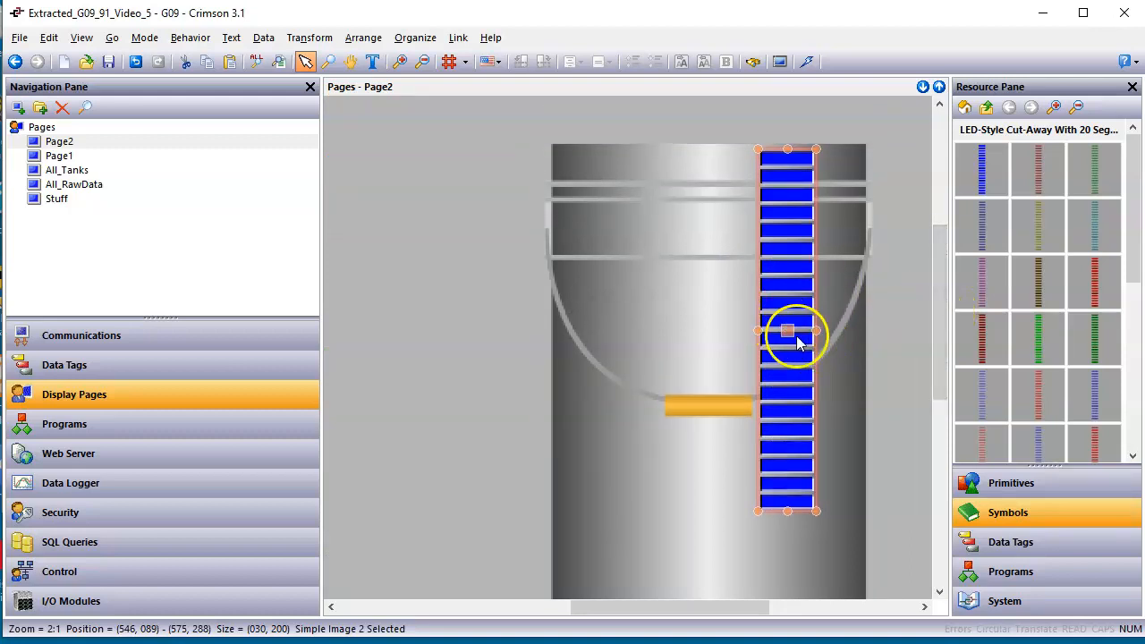
mouse_move(790, 330)
mouse_down()
mouse_move(806, 323)
mouse_move(800, 335)
mouse_move(795, 325)
mouse_up()
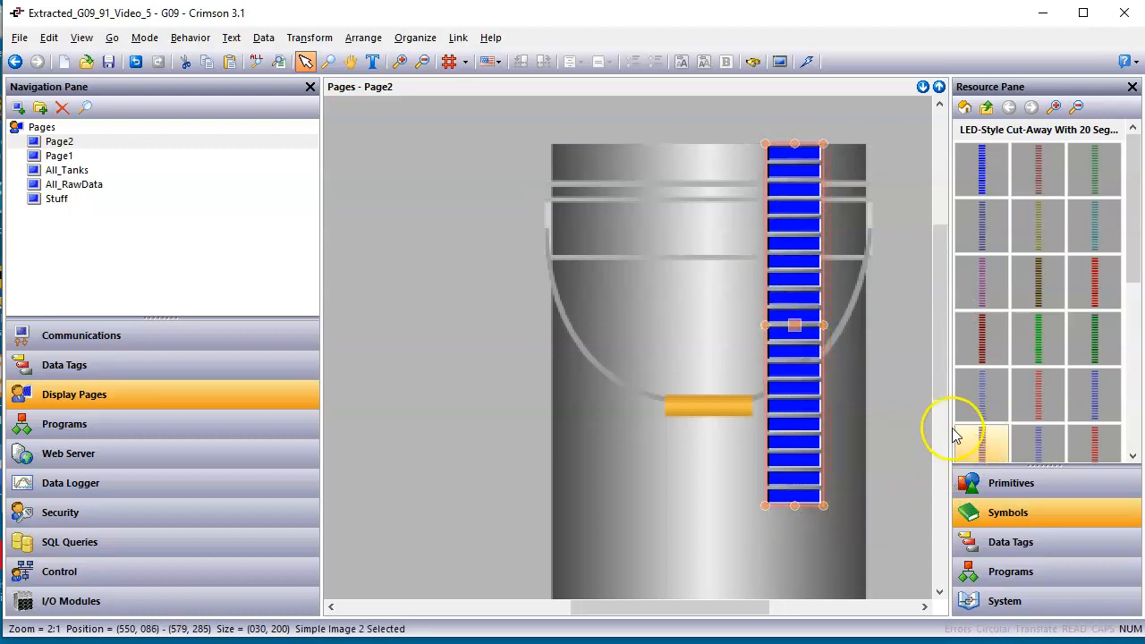
Stretch the LED cut-away down to the bucket's bottom edge and widen it slightly, to about 36 by 282 pixels.
drag(941, 385, 933, 437)
drag(794, 314, 783, 380)
key(ctrl+z)
click(810, 278)
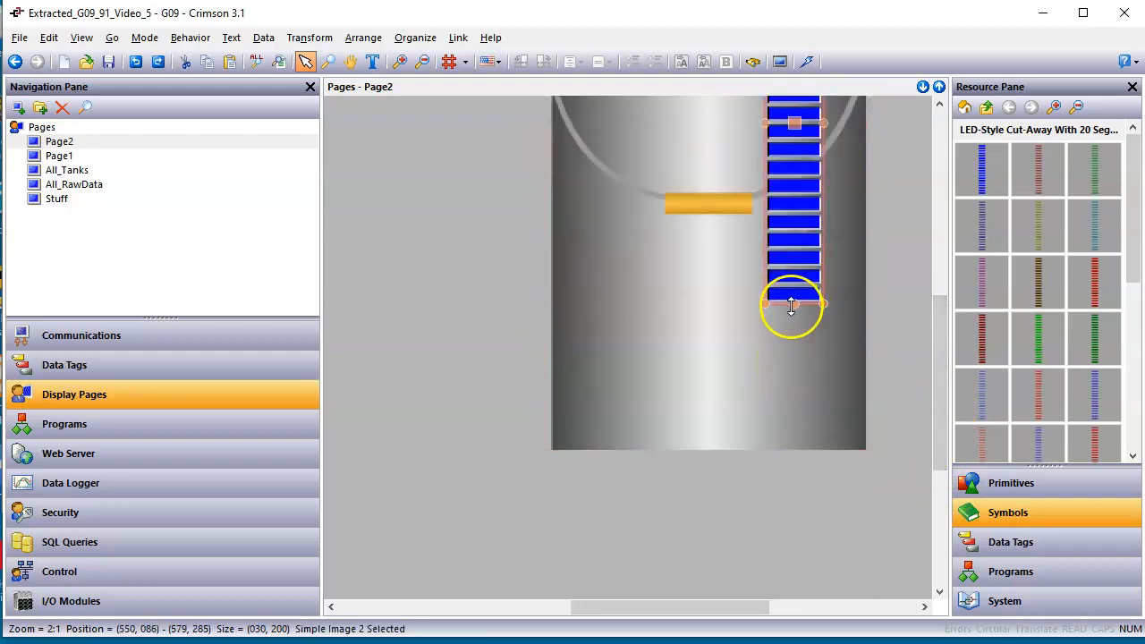
drag(796, 304, 795, 450)
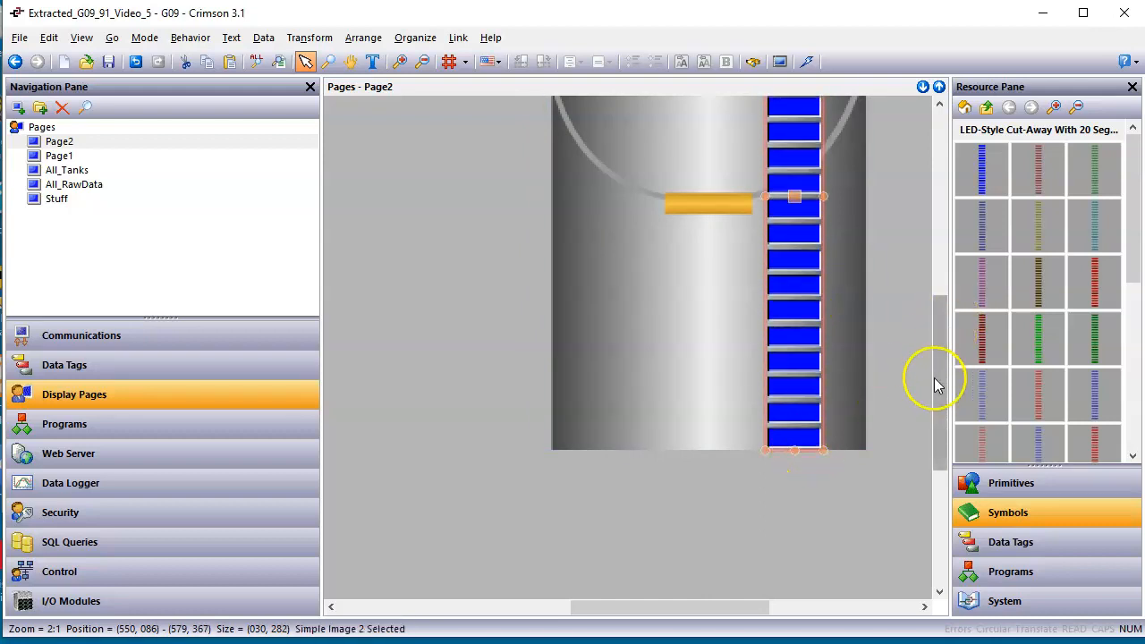
scroll(890, 364, down, 1)
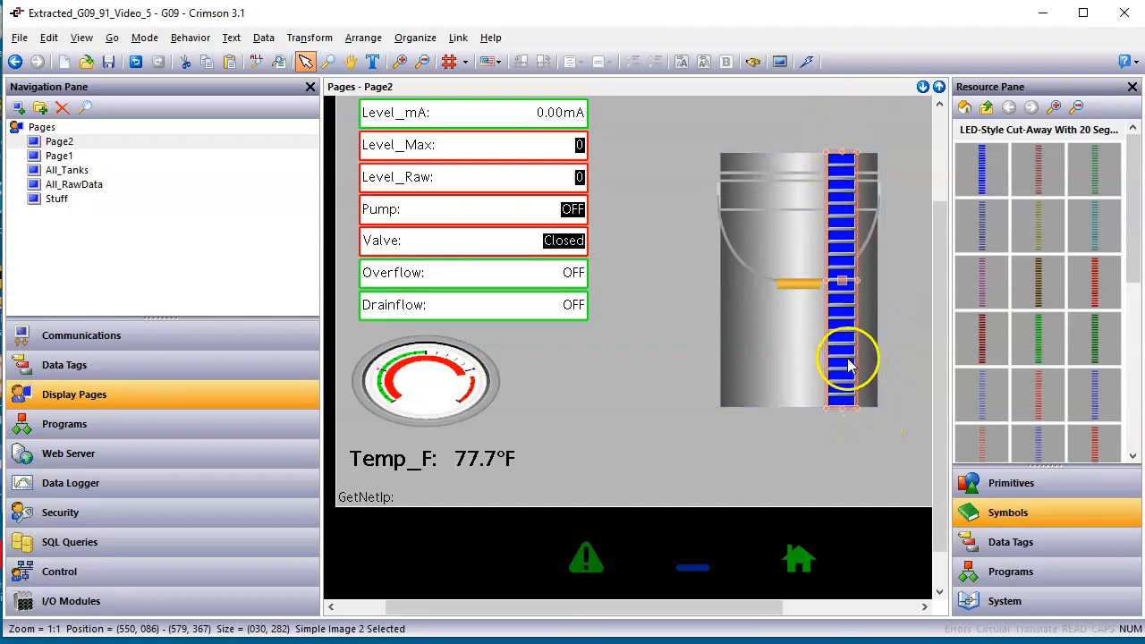
drag(857, 281, 863, 281)
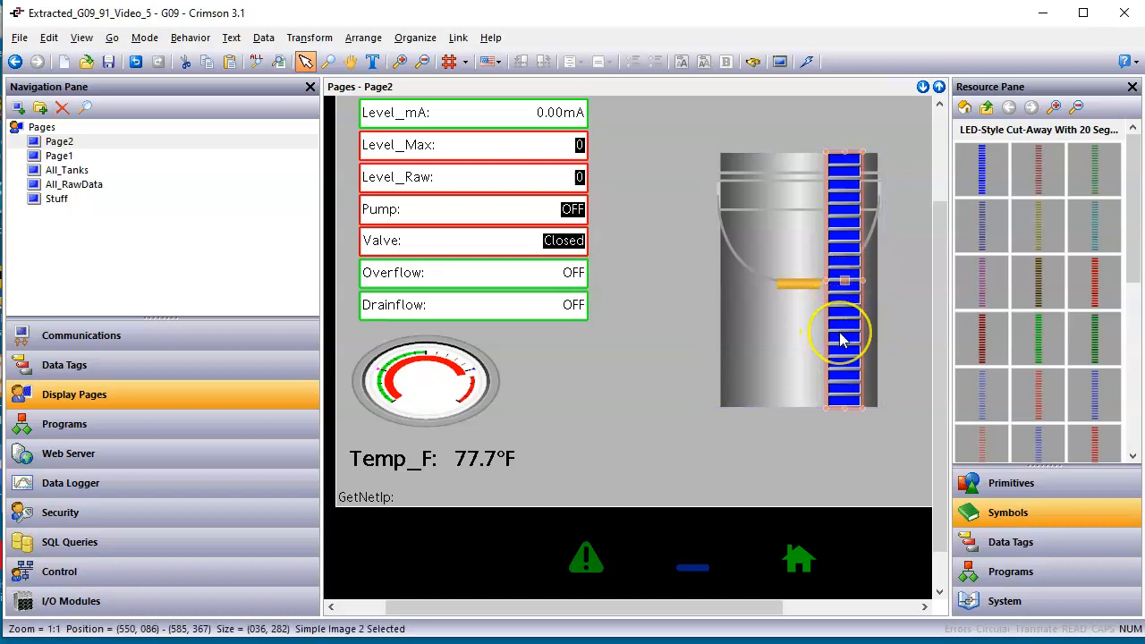
Set the LED cut-away's shading to Solid Color with Blue as Color 1 and Fill from Bottom as the fill mode.
double_click(841, 338)
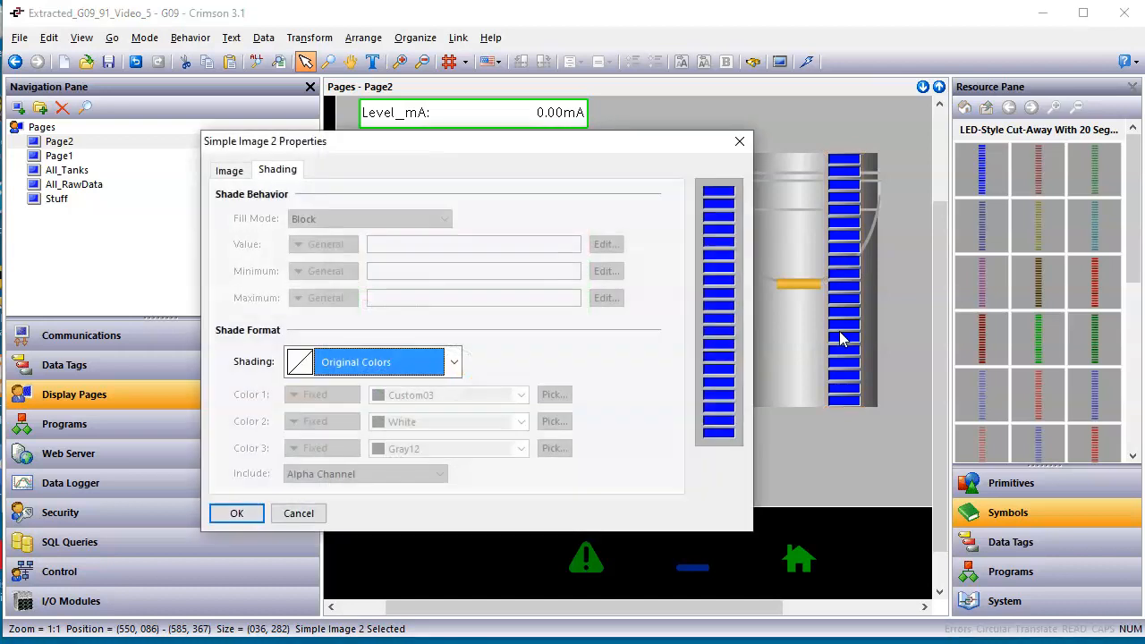
click(229, 170)
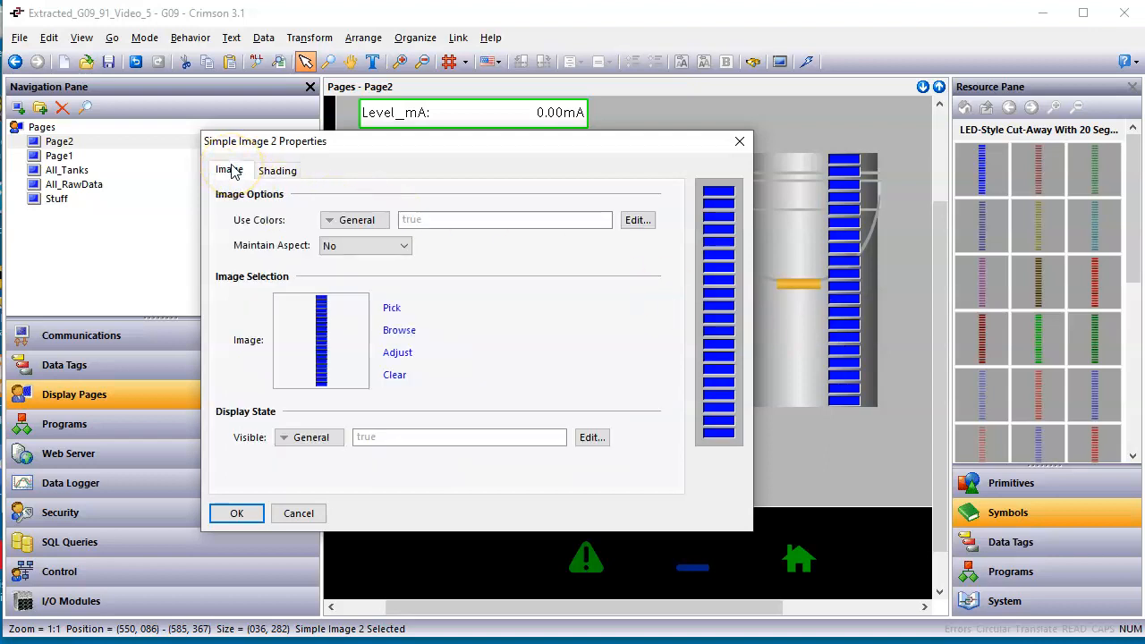
click(232, 175)
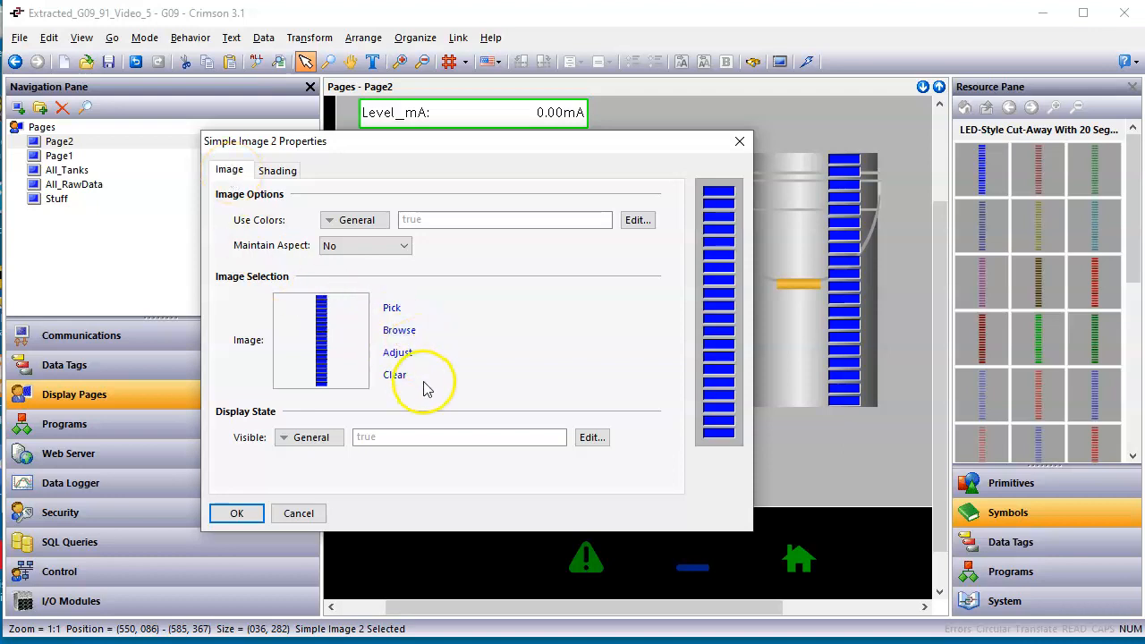
click(279, 172)
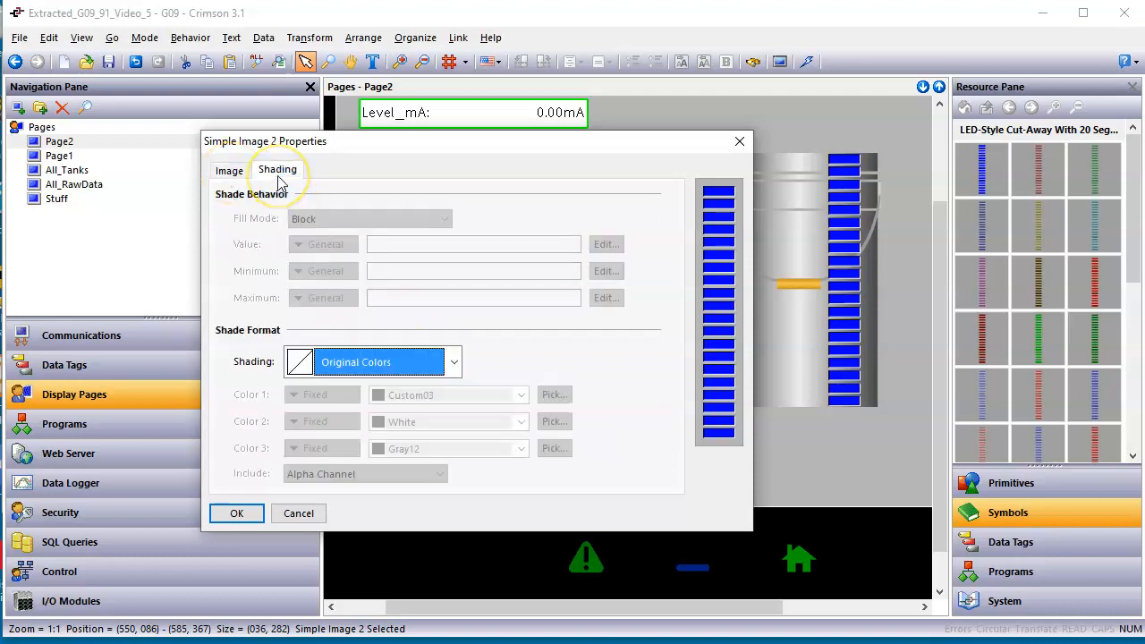
click(456, 362)
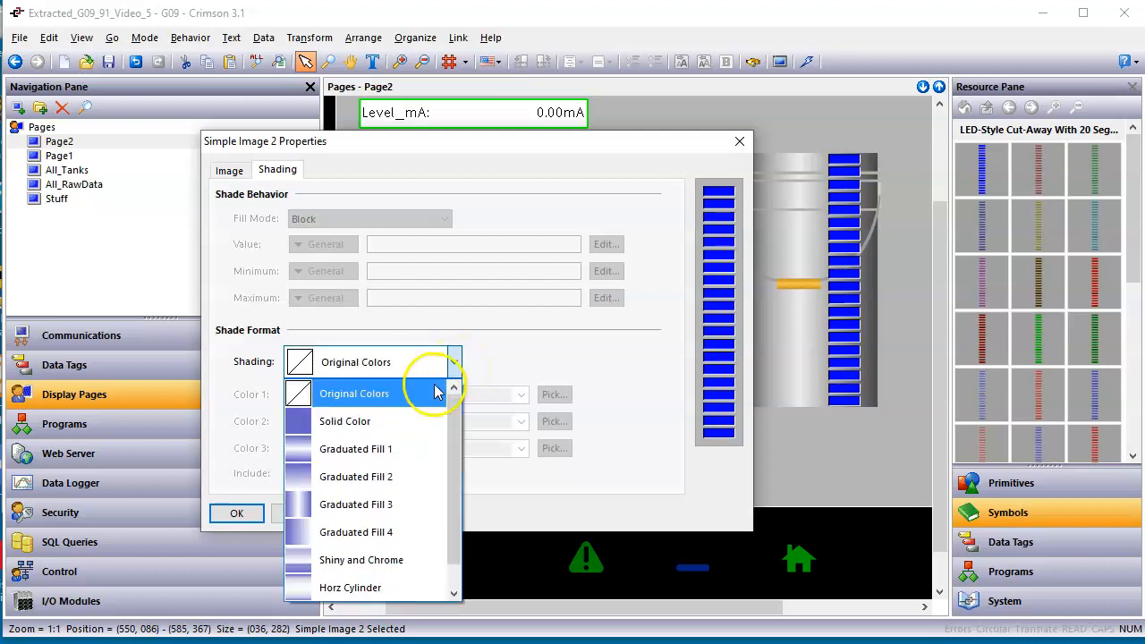
click(407, 418)
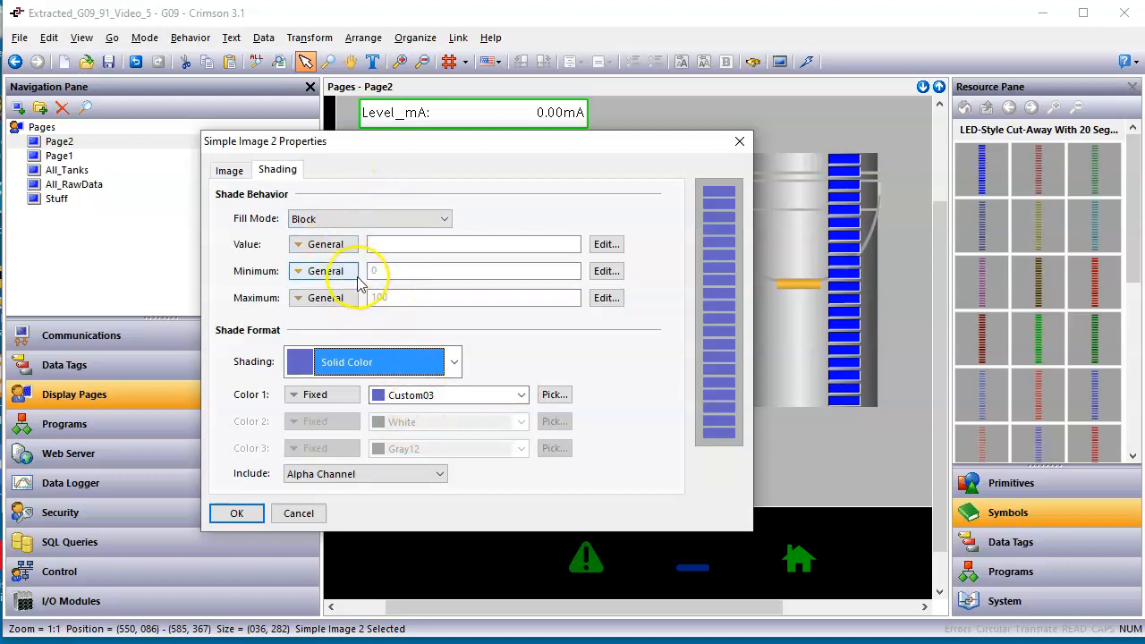
click(460, 396)
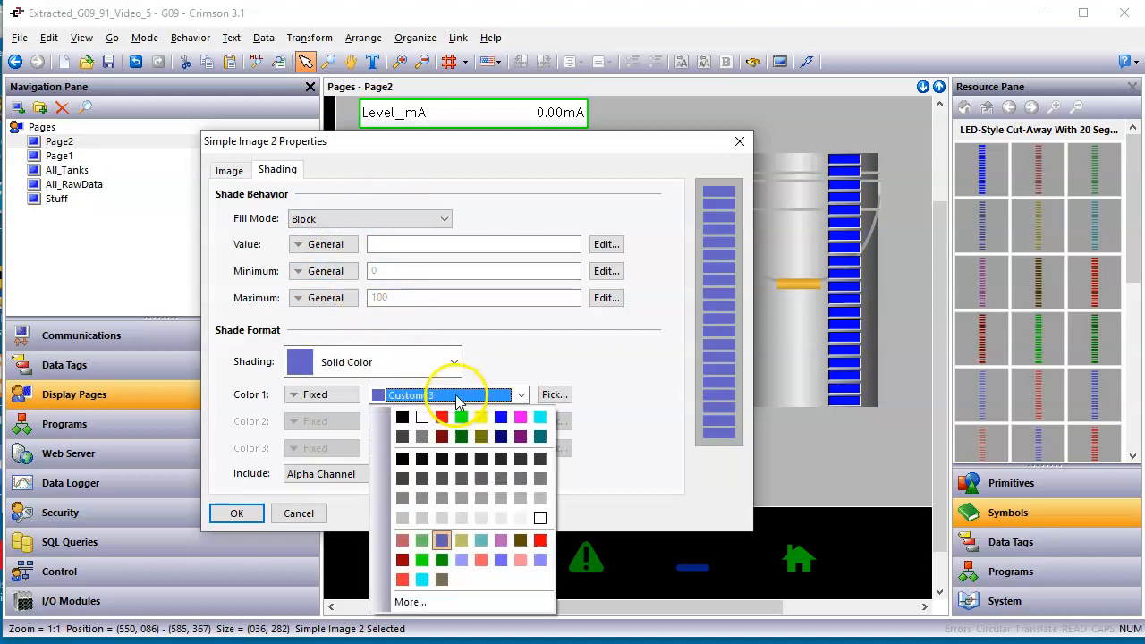
click(500, 418)
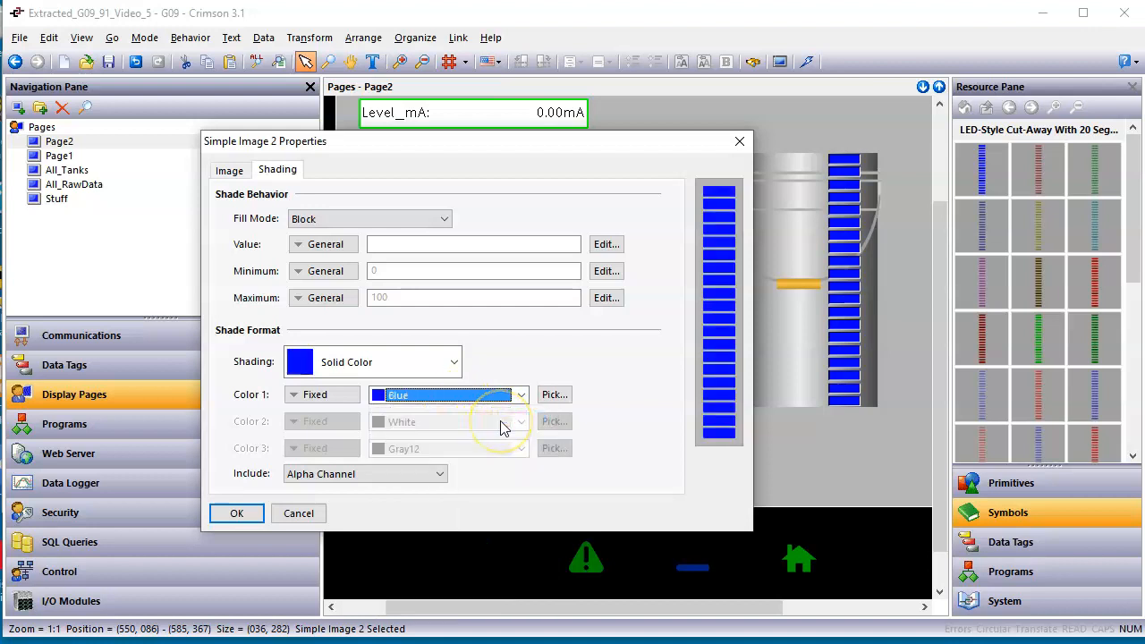
click(415, 221)
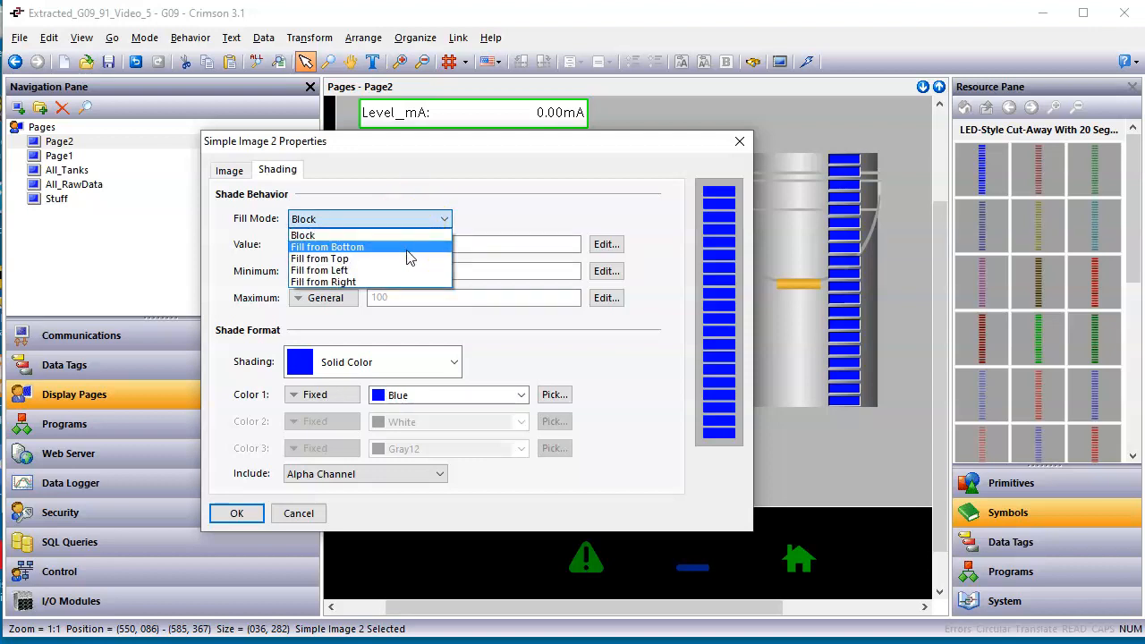
click(409, 248)
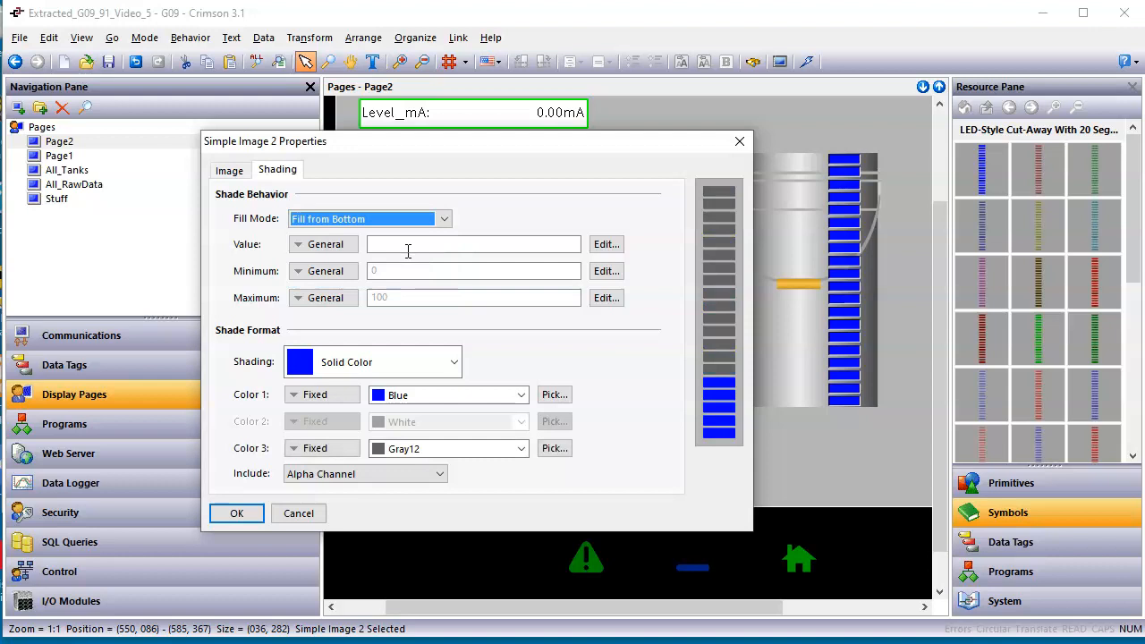
Set Color 3 of the LED cut-away's shading to Yellow and assign the Level_Raw data tag as its fill value.
click(469, 455)
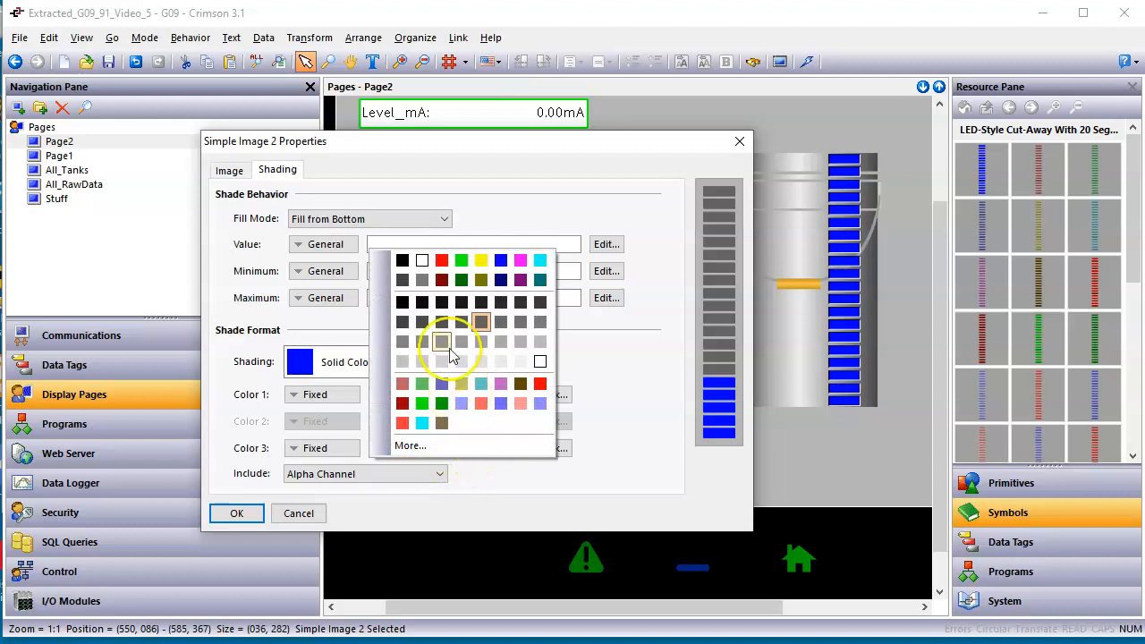
click(427, 264)
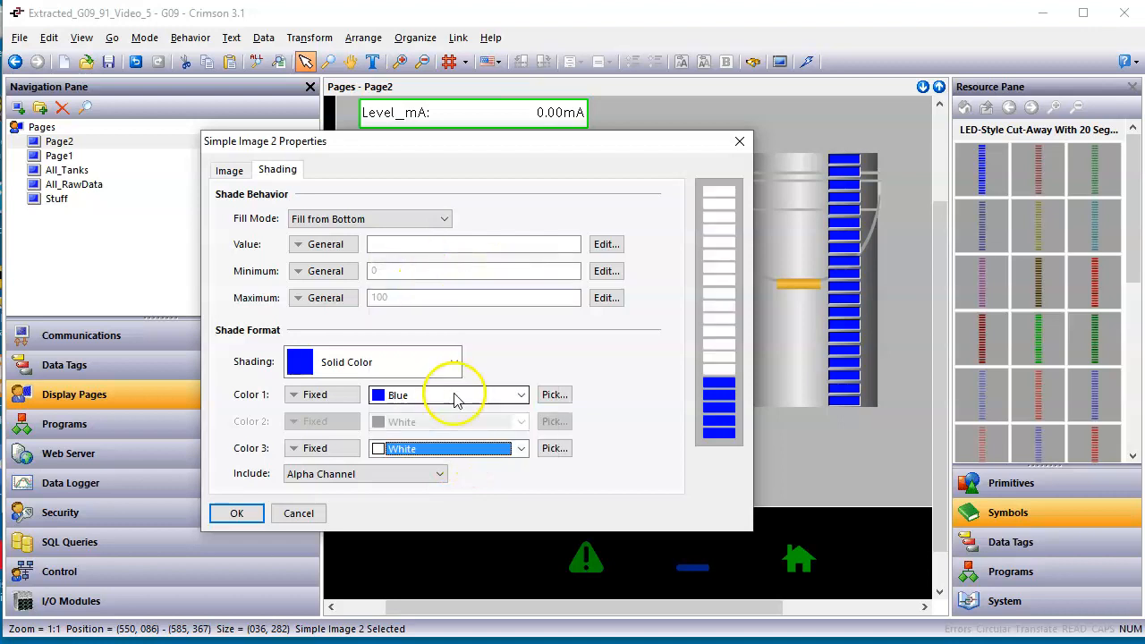
click(468, 453)
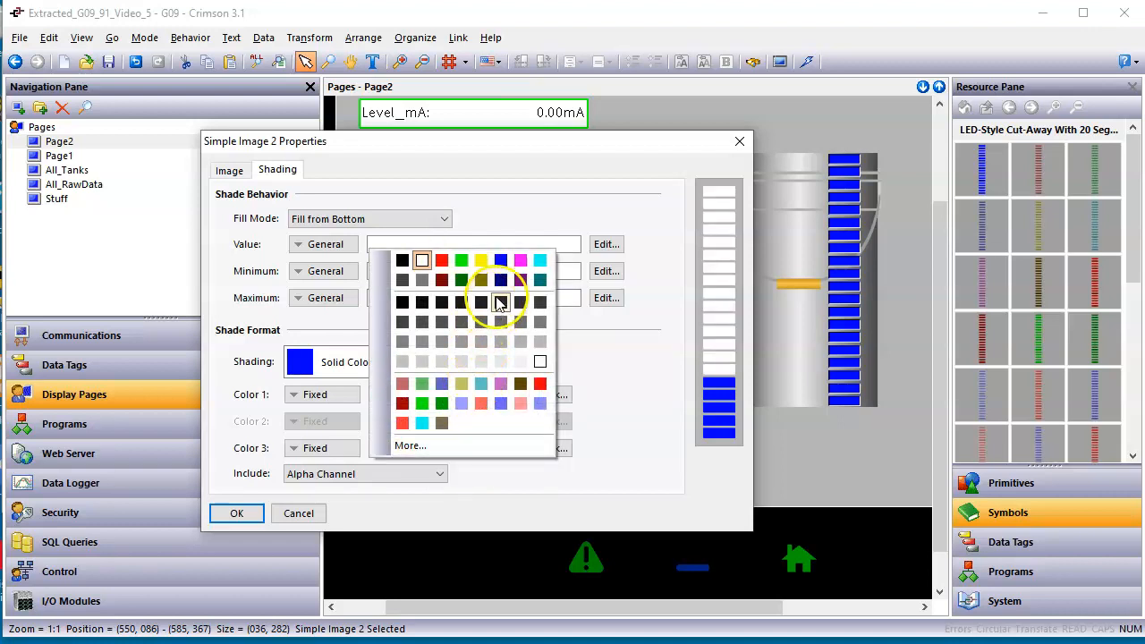
click(481, 262)
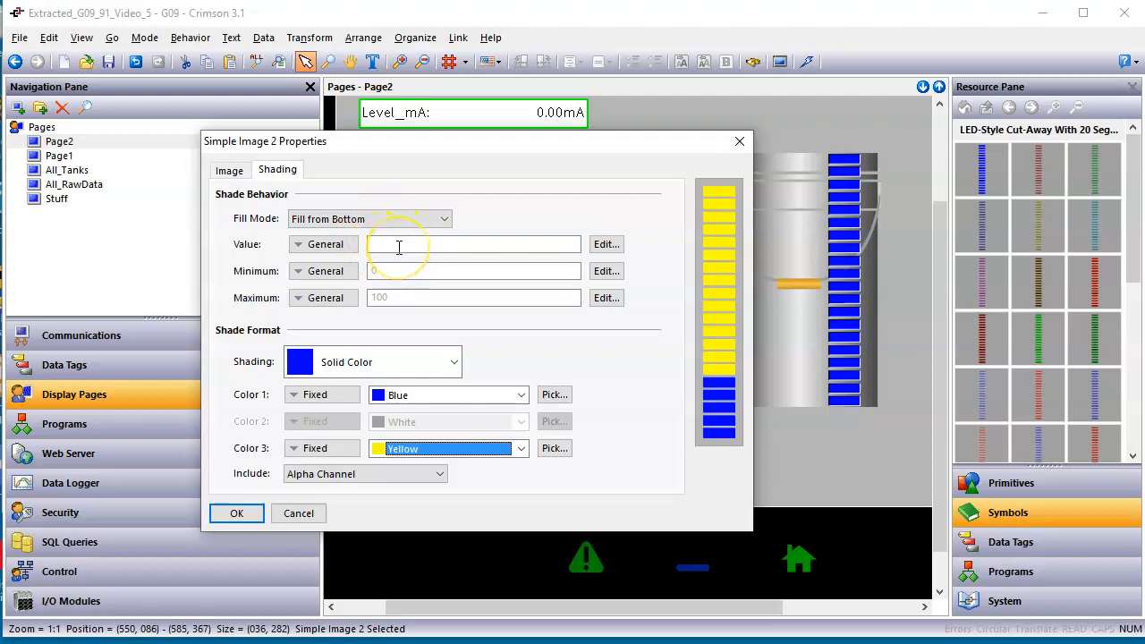
click(1047, 548)
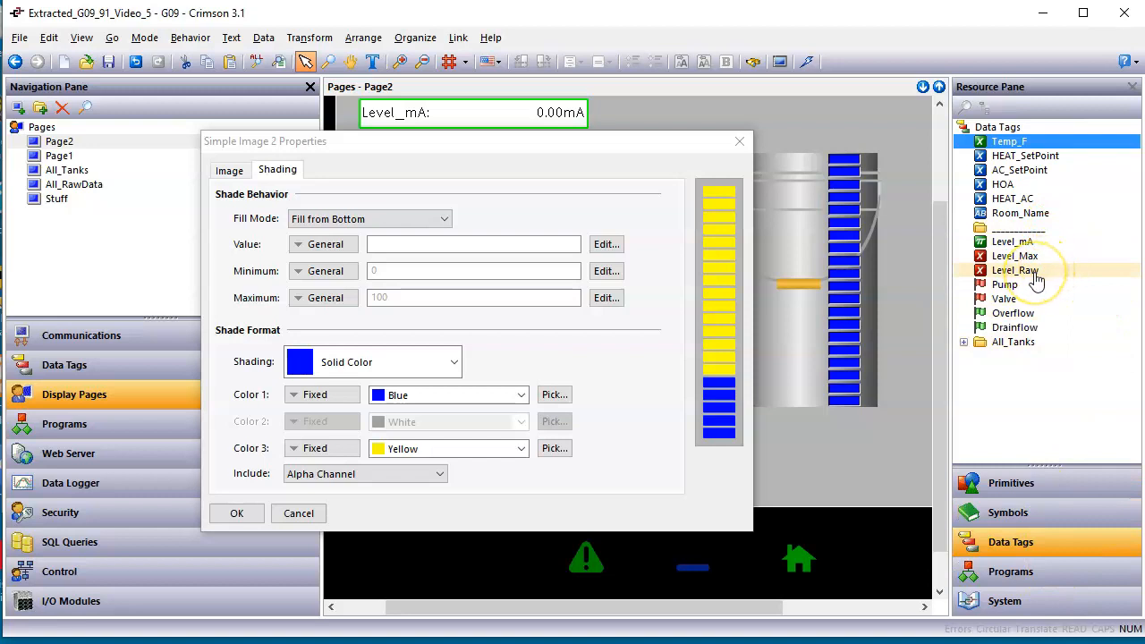
drag(1035, 279, 519, 243)
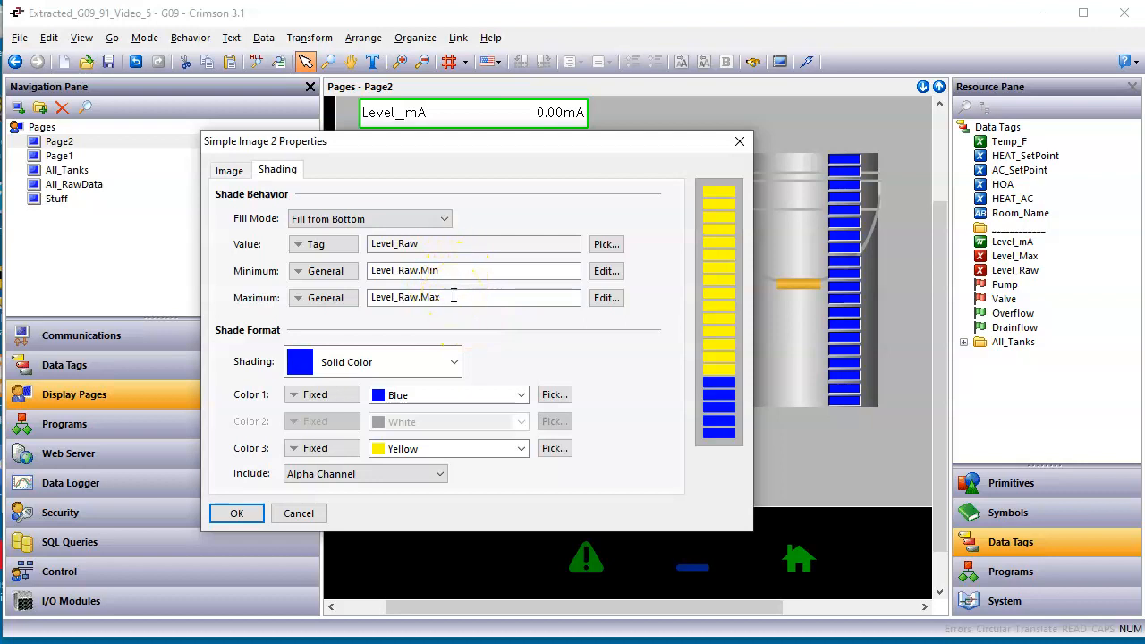
Try All Channels and then Red and Green Channels as the included channels in the LED cut-away's shading format.
click(436, 477)
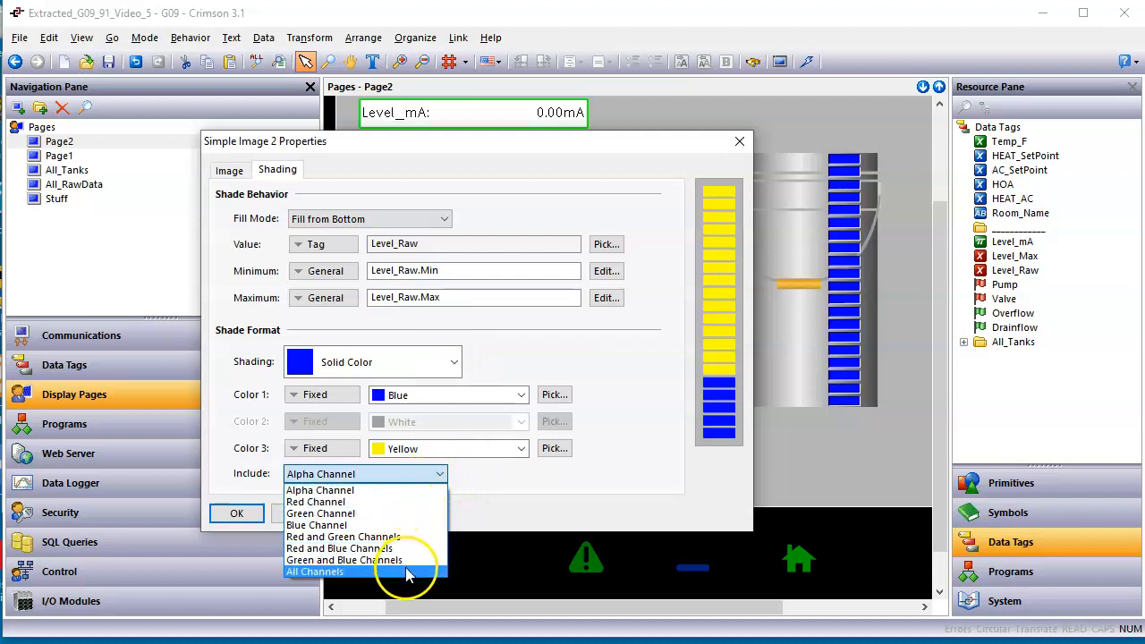
click(407, 572)
click(404, 477)
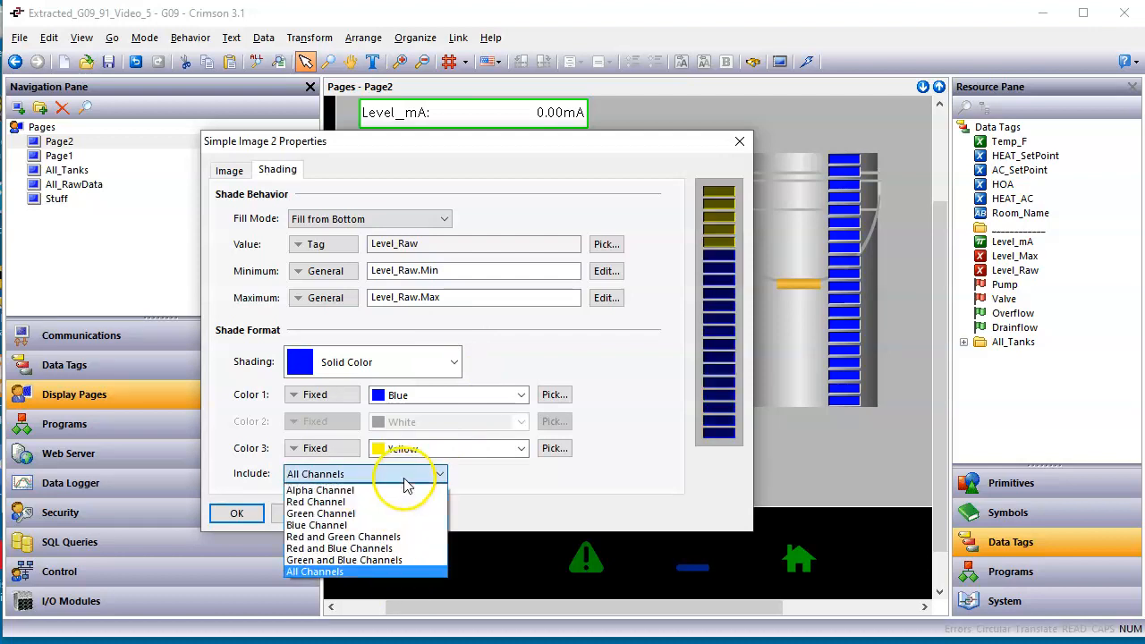
click(391, 493)
click(398, 474)
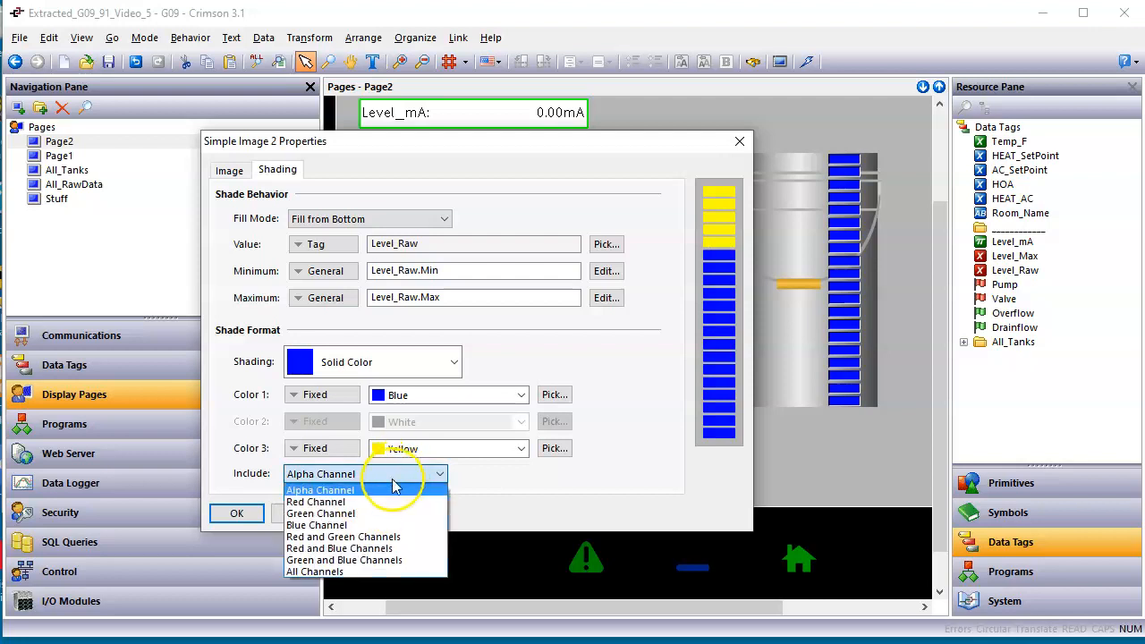
click(385, 537)
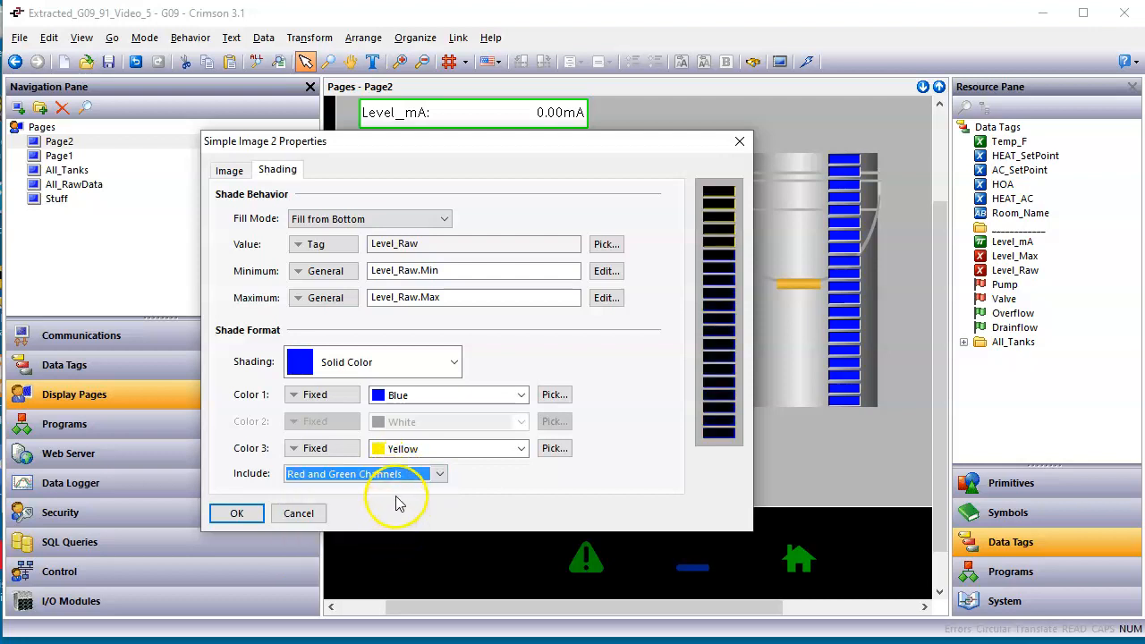
Set the LED cut-away's included channels to Alpha Channel and apply the shading settings.
click(396, 479)
click(374, 491)
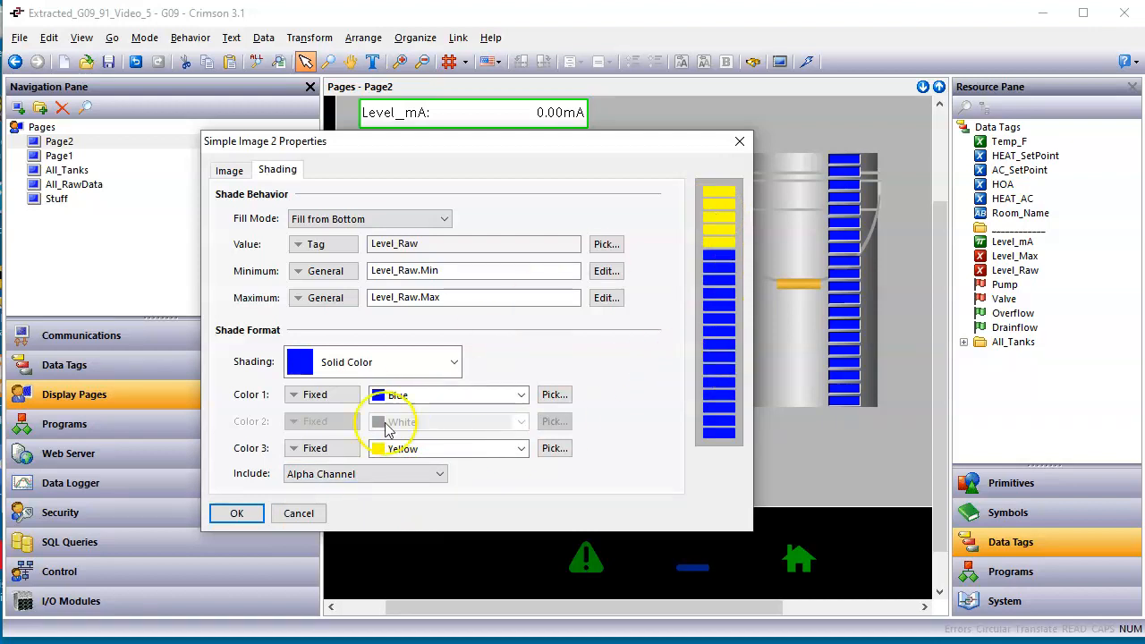
click(241, 514)
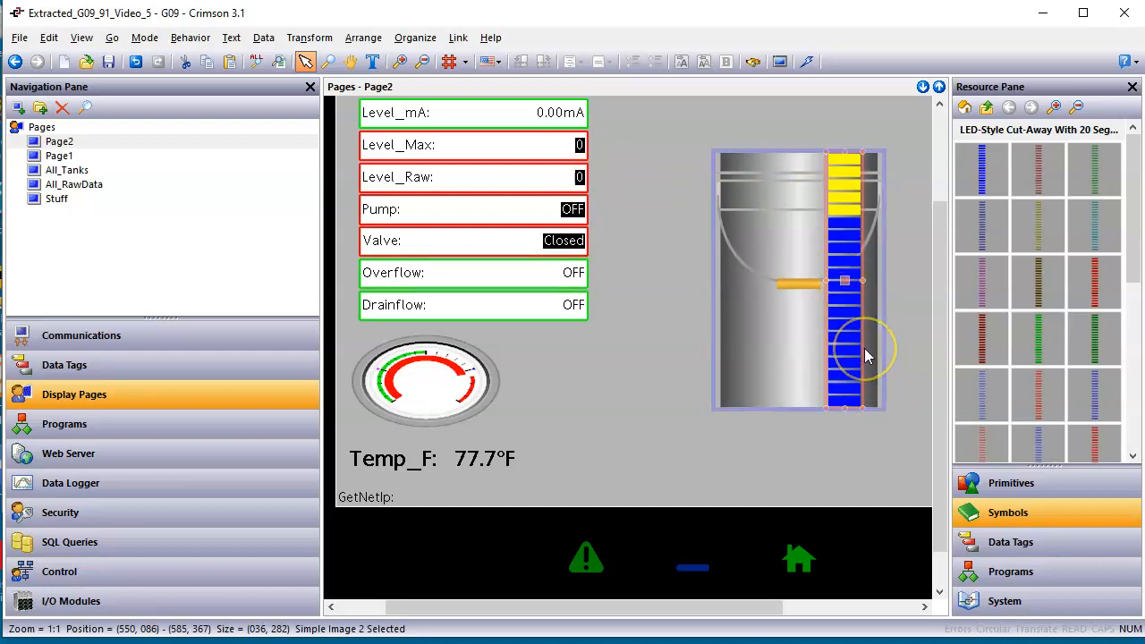
Place the C3.0 vertical scale with numbered labels from the Legacy Primitives on the upper part of the LED cut-away.
click(1049, 494)
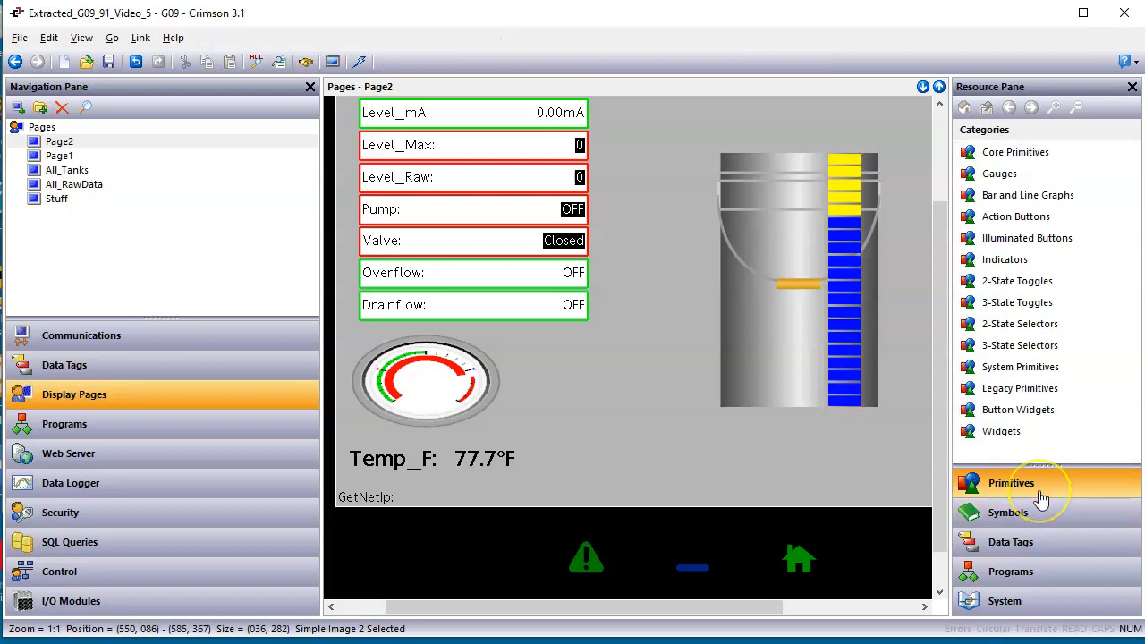
click(1027, 487)
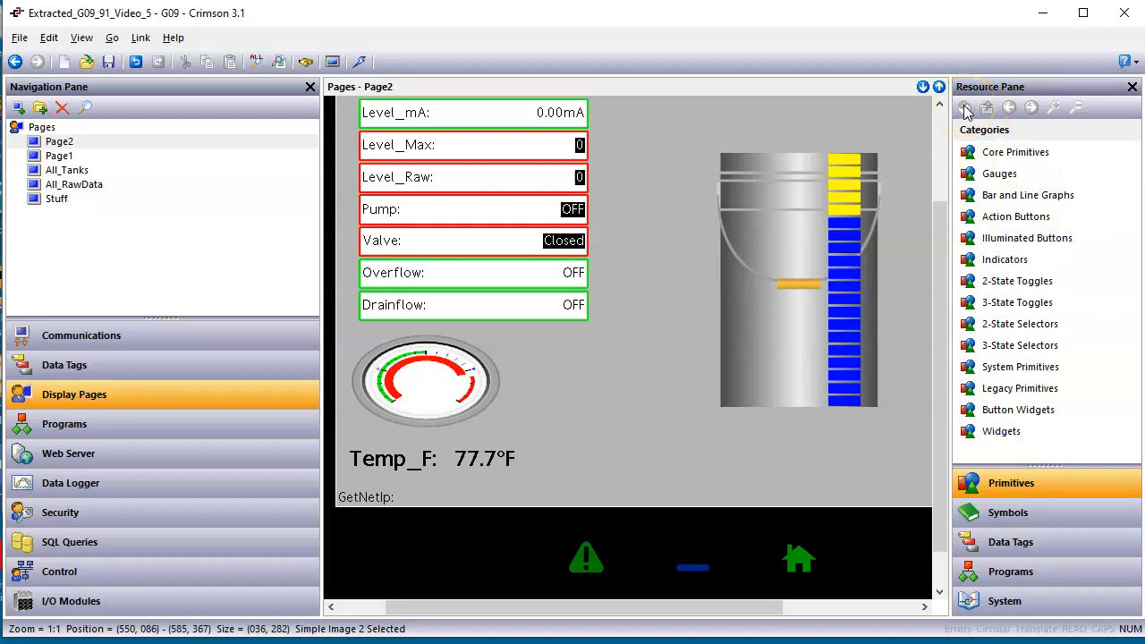
click(1073, 393)
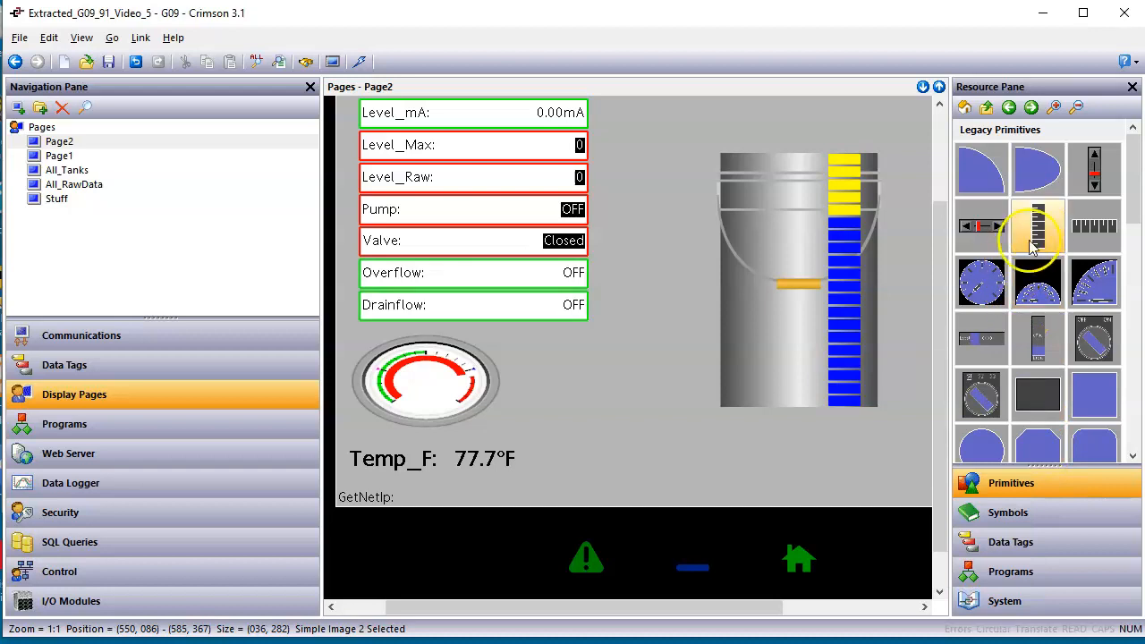
mouse_move(1041, 229)
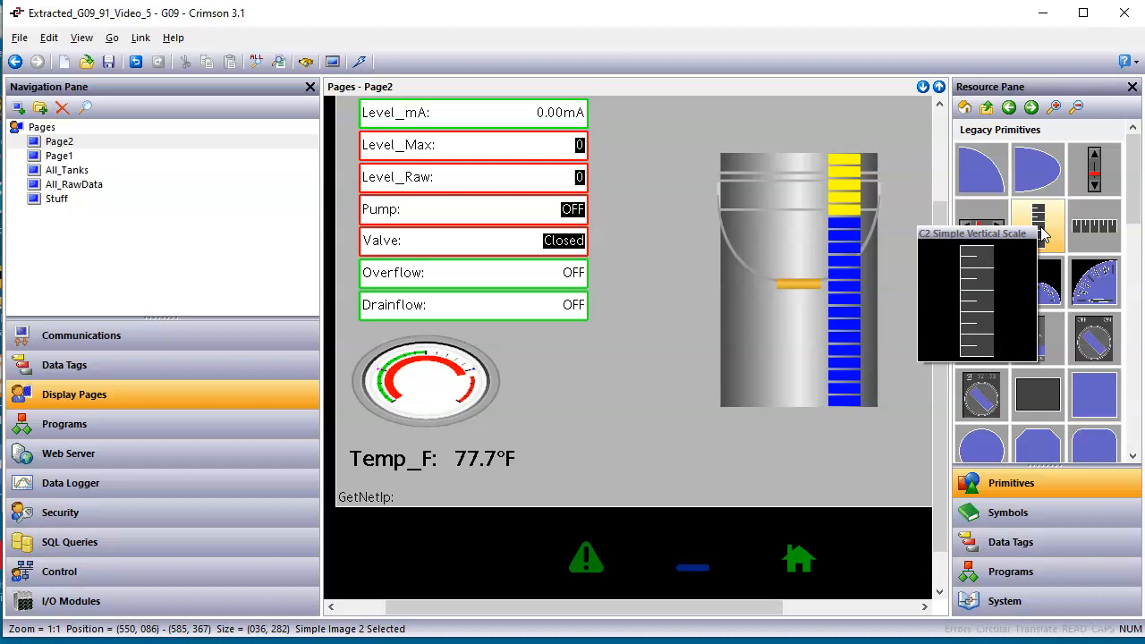
click(1038, 234)
click(1131, 211)
drag(1133, 193, 1136, 335)
mouse_move(993, 314)
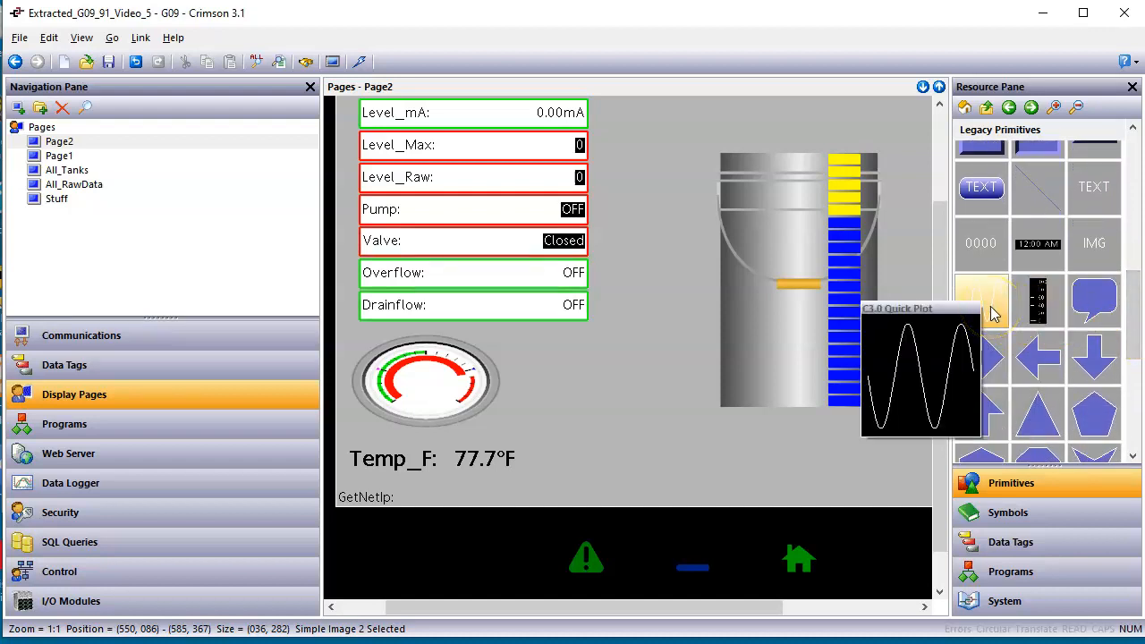
mouse_move(1033, 311)
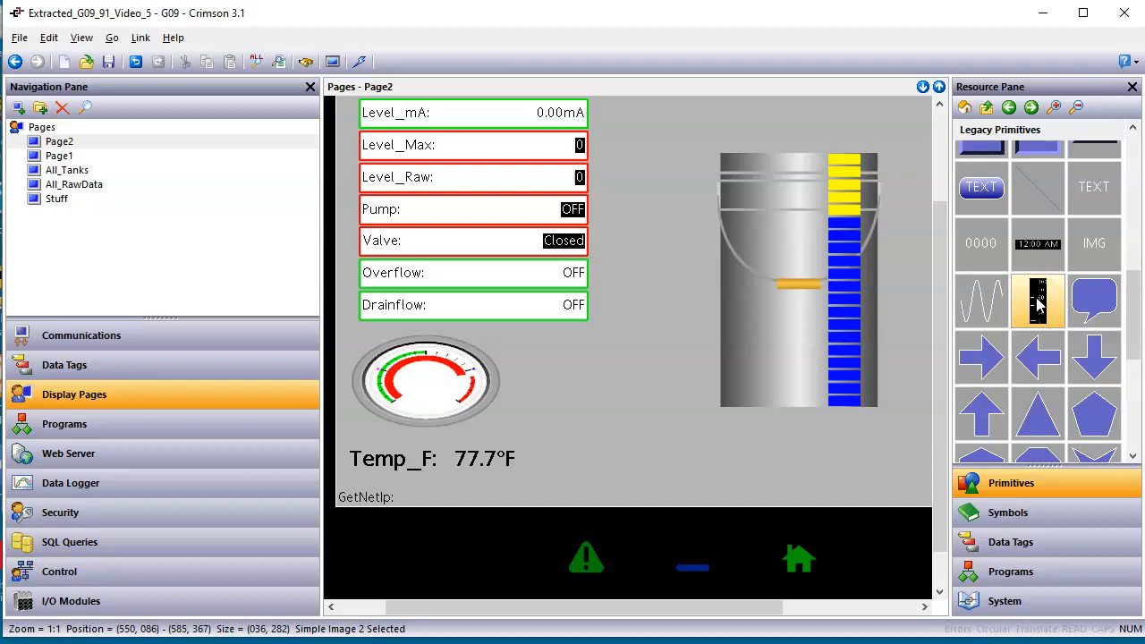
drag(1038, 304, 823, 194)
Position the vertical scale over the cut-away's right half with its 100 mark level with the bucket's top edge.
scroll(847, 212, up, 1)
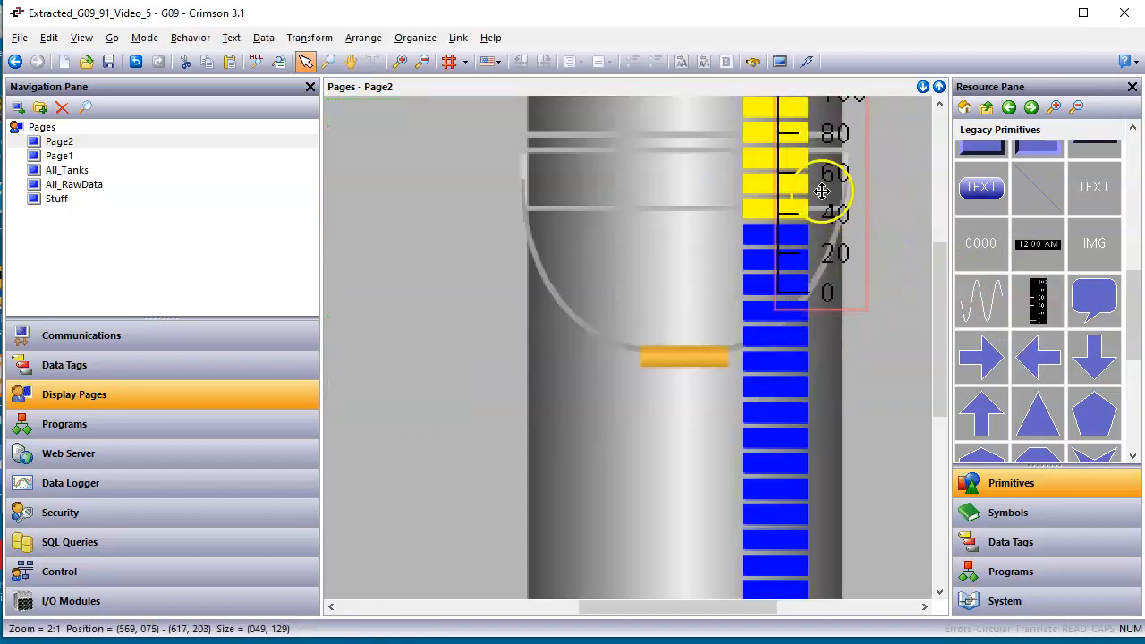
scroll(857, 243, up, 2)
drag(826, 300, 821, 310)
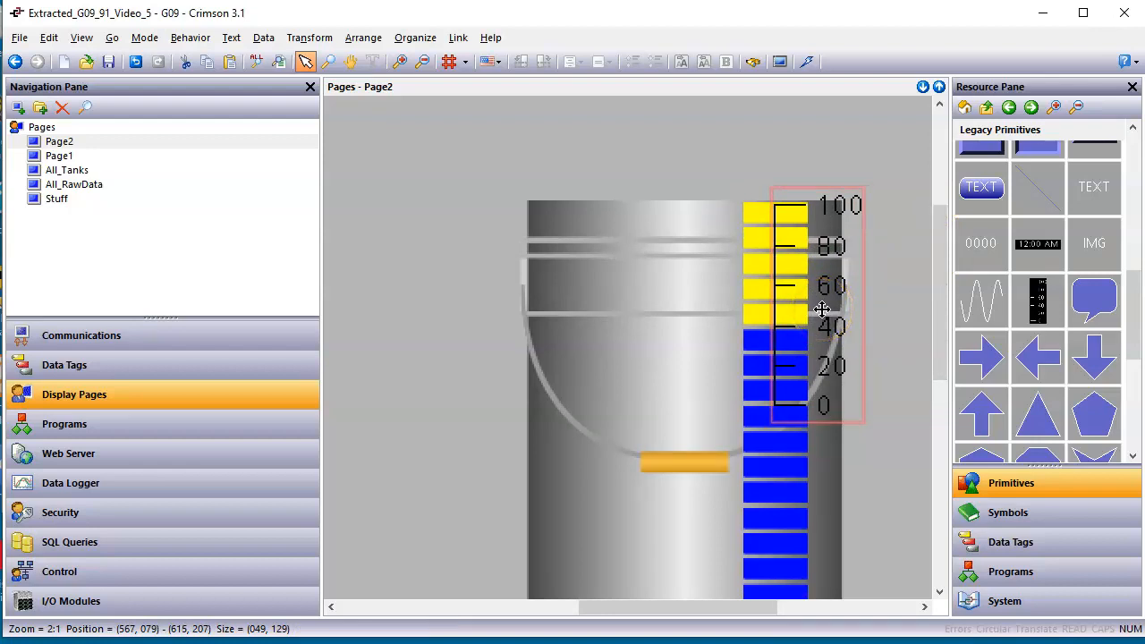
click(803, 222)
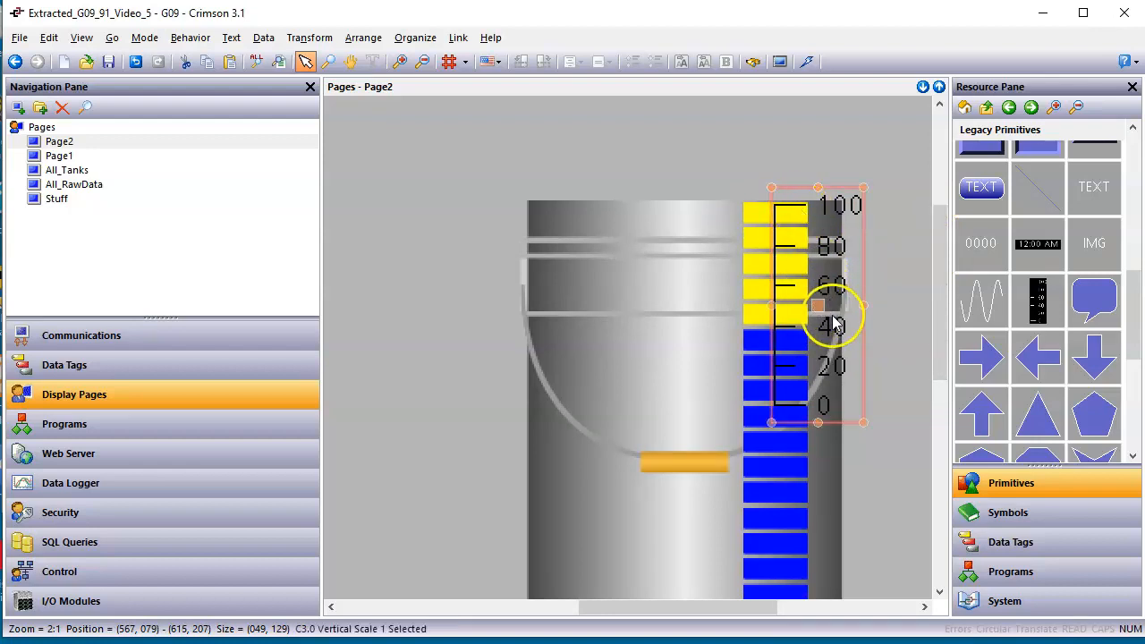
key(Down)
key(Up)
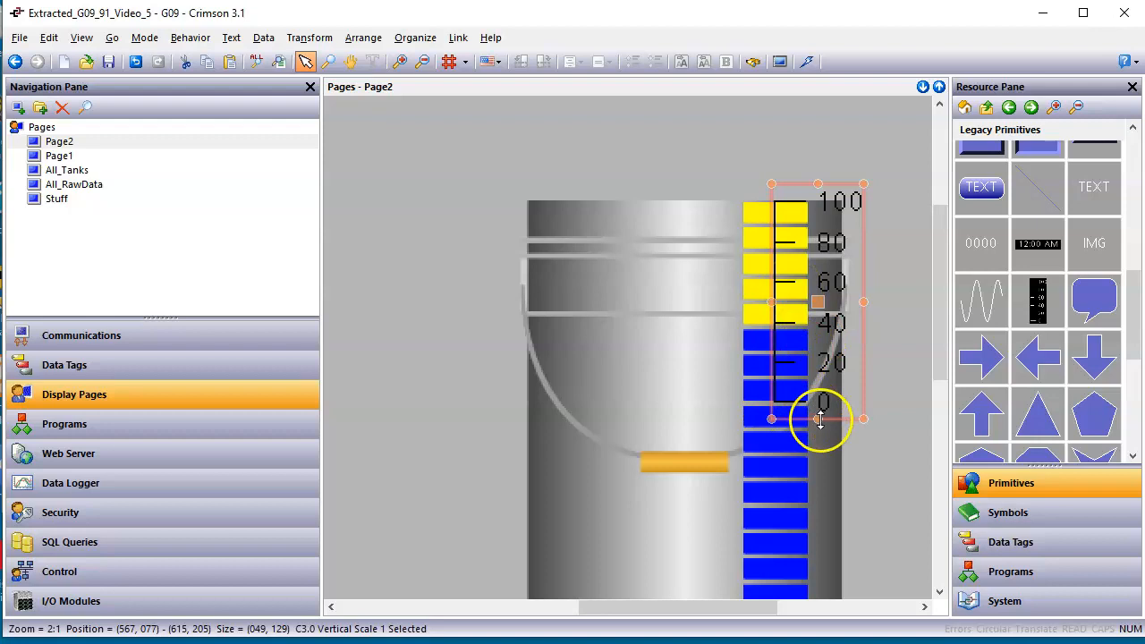
Stretch the vertical scale downward until its 0 mark meets the bucket's bottom edge, to about 49 by 291 pixels.
drag(819, 419, 812, 626)
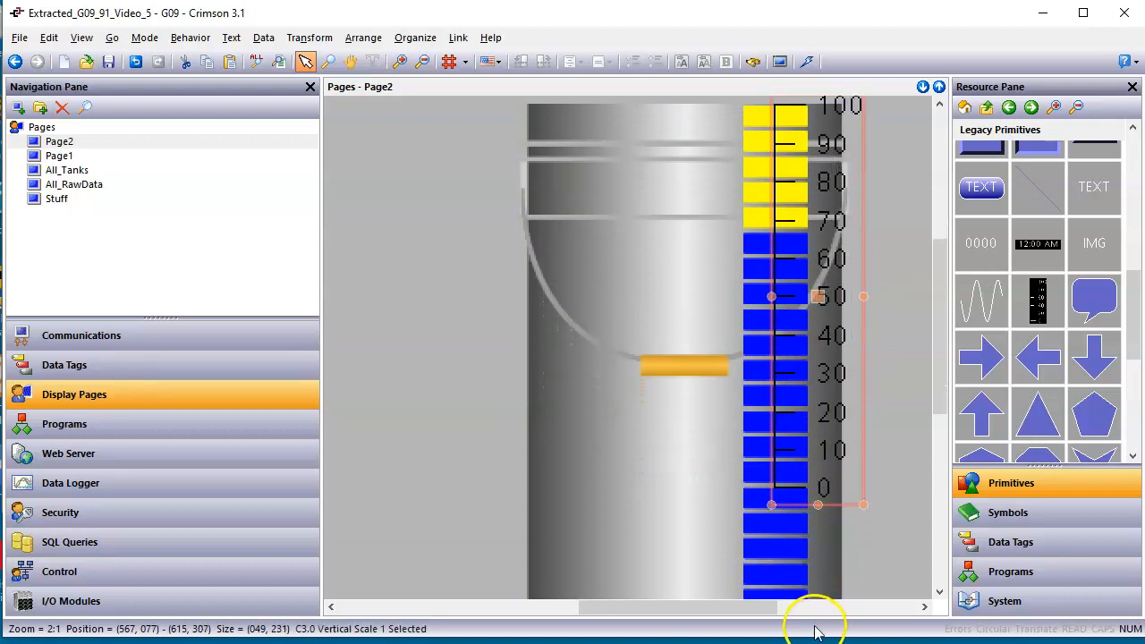
drag(819, 517, 818, 603)
scroll(904, 390, down, 1)
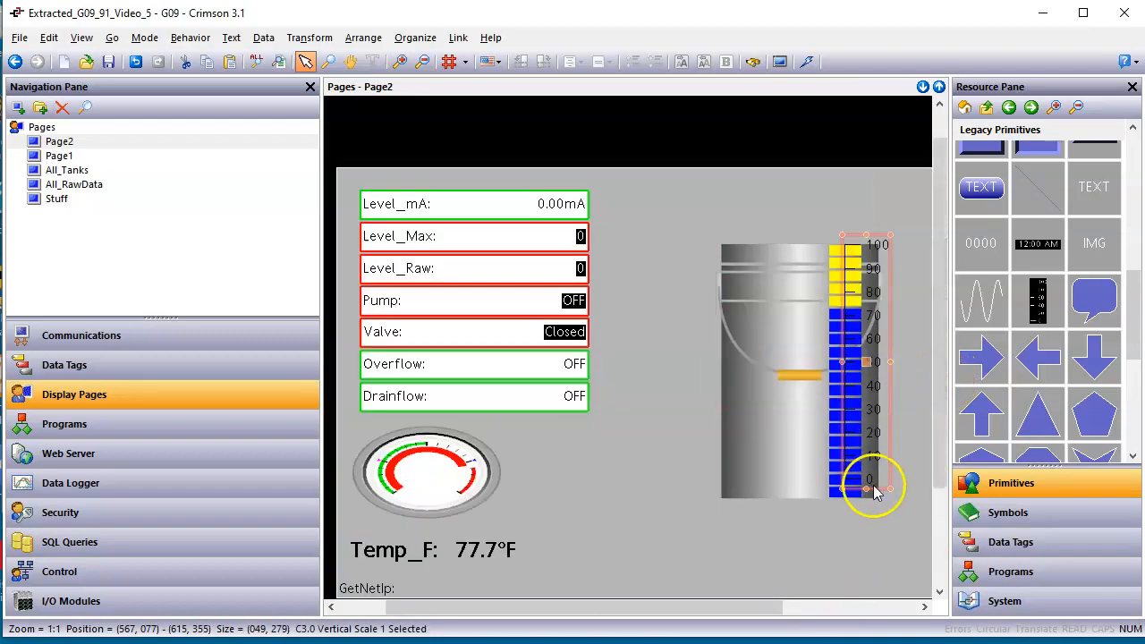
drag(868, 486, 866, 512)
scroll(859, 510, up, 1)
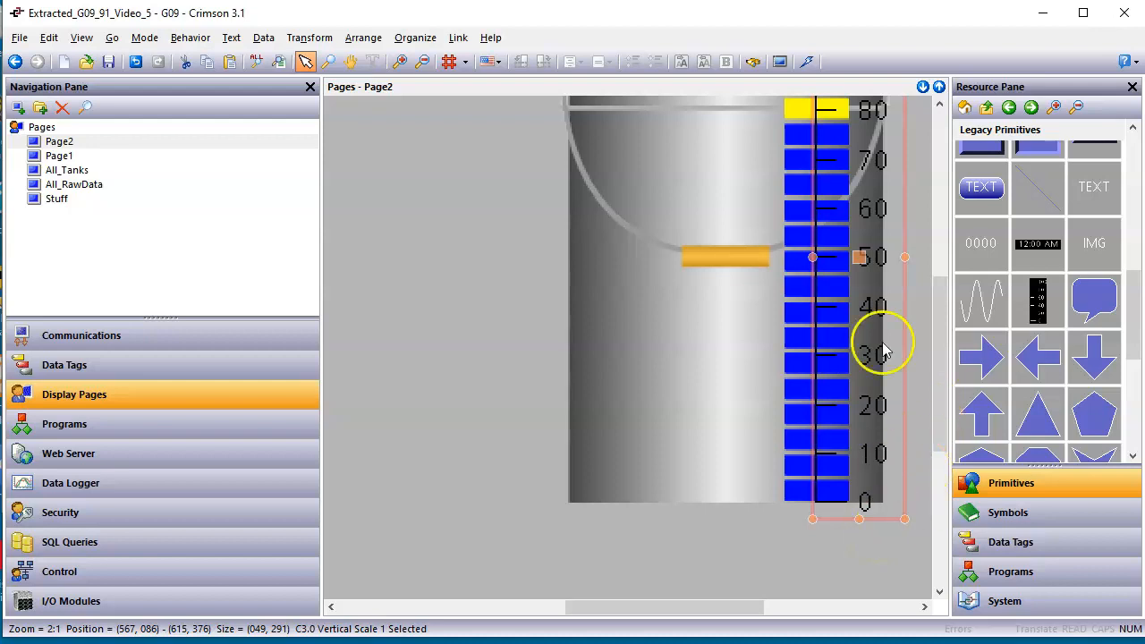
drag(730, 624, 787, 609)
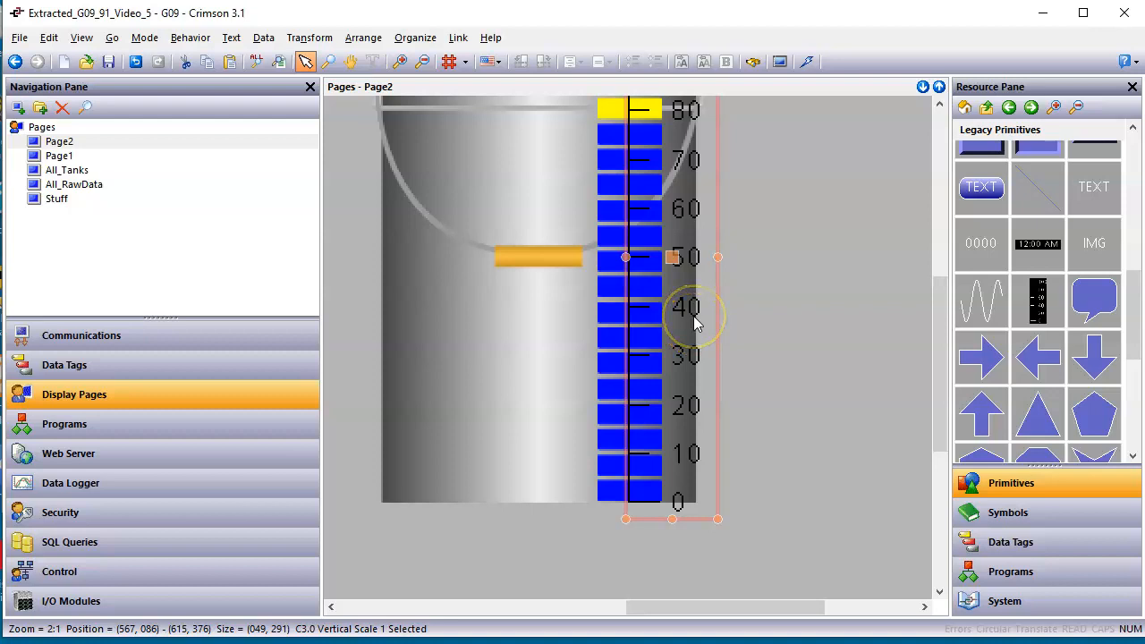
scroll(697, 323, down, 1)
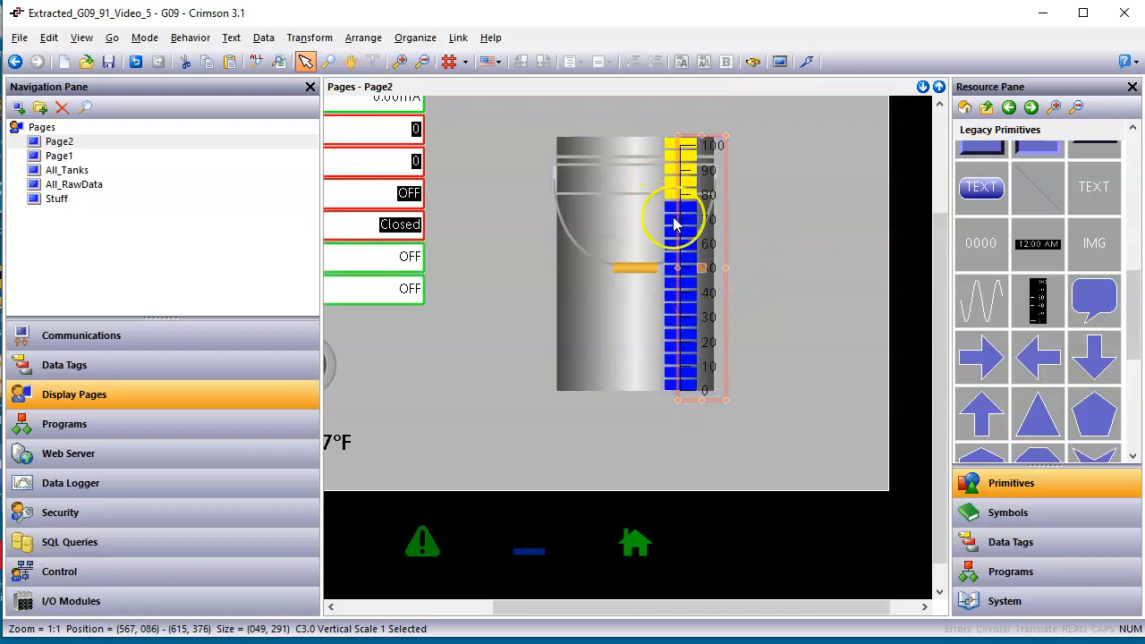
Extend the vertical scale upward so its 100 mark meets the bucket's top edge, making it about 299 pixels tall.
right_click(701, 336)
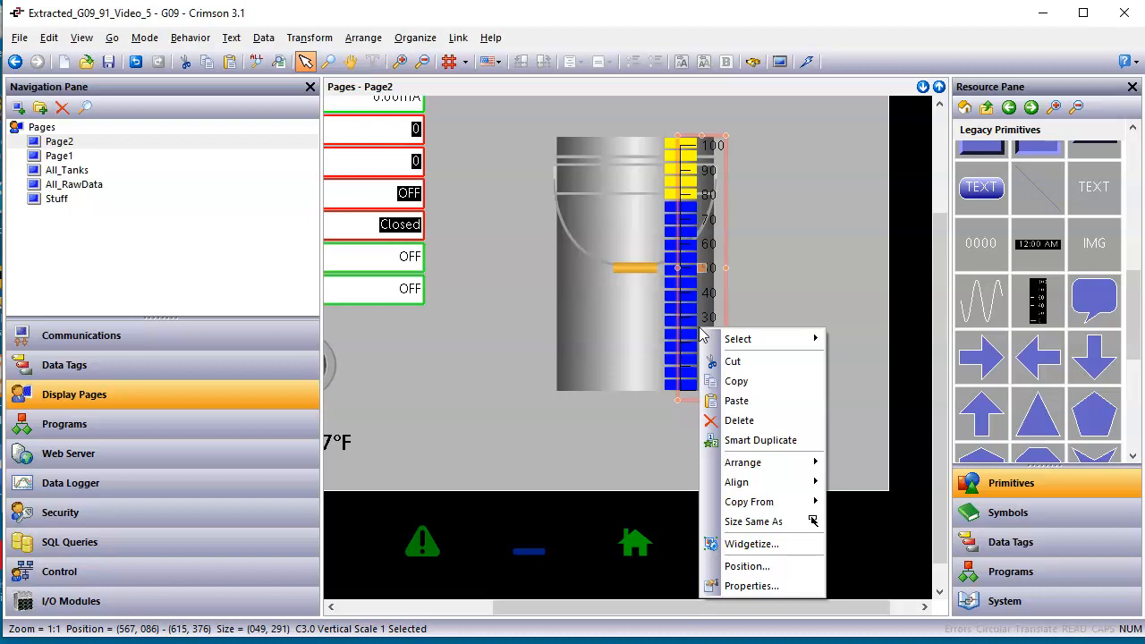
click(759, 235)
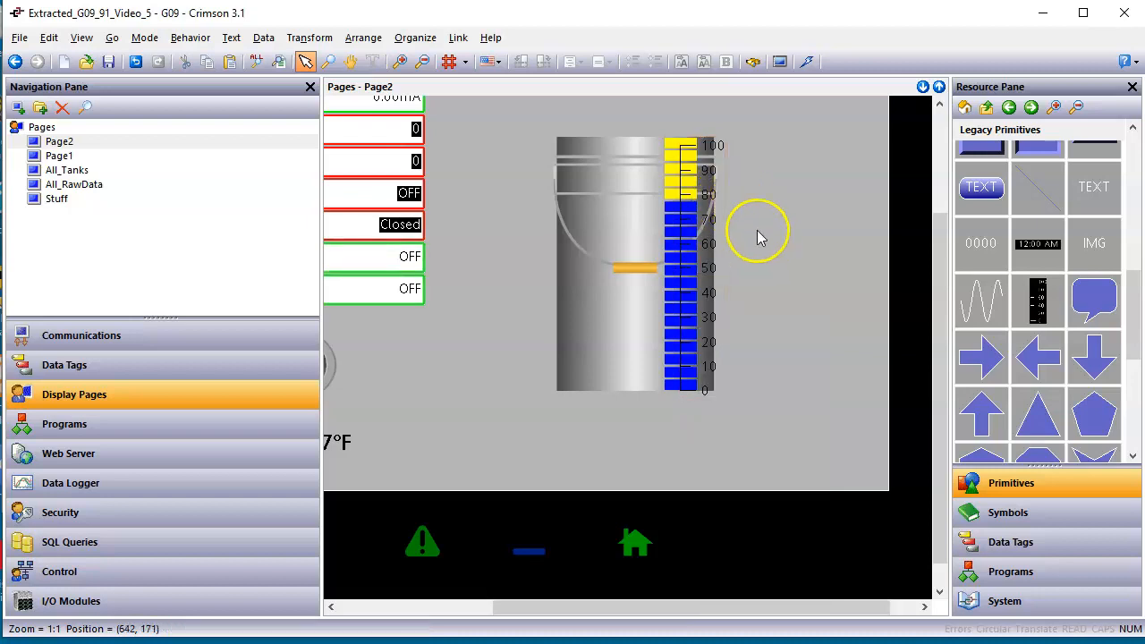
scroll(678, 161, up, 1)
drag(725, 119, 725, 103)
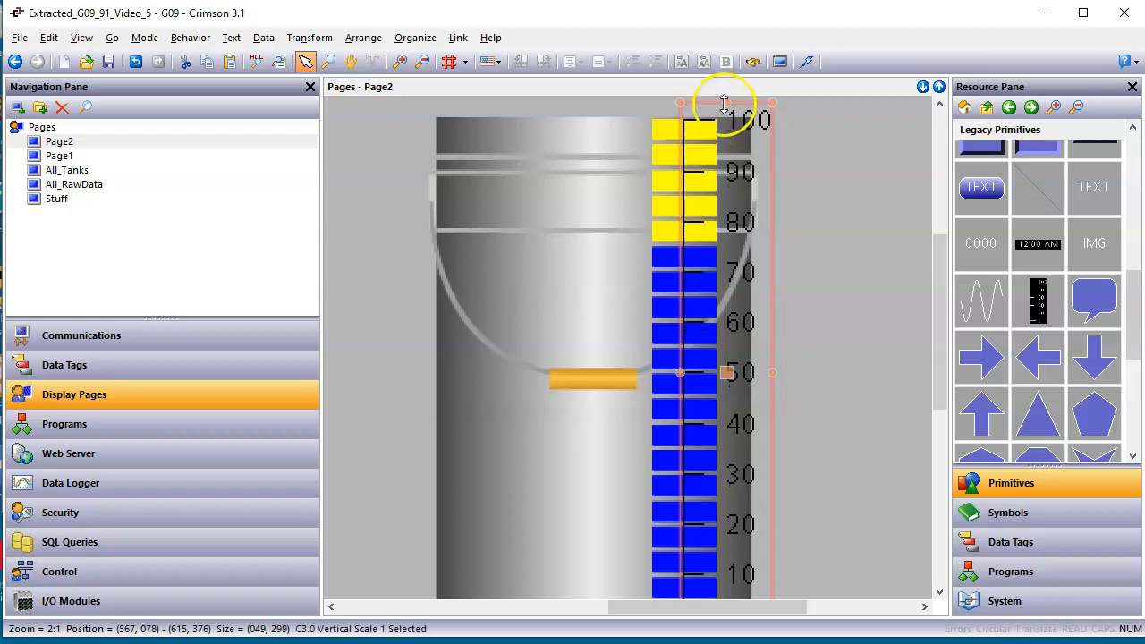
drag(950, 380, 942, 431)
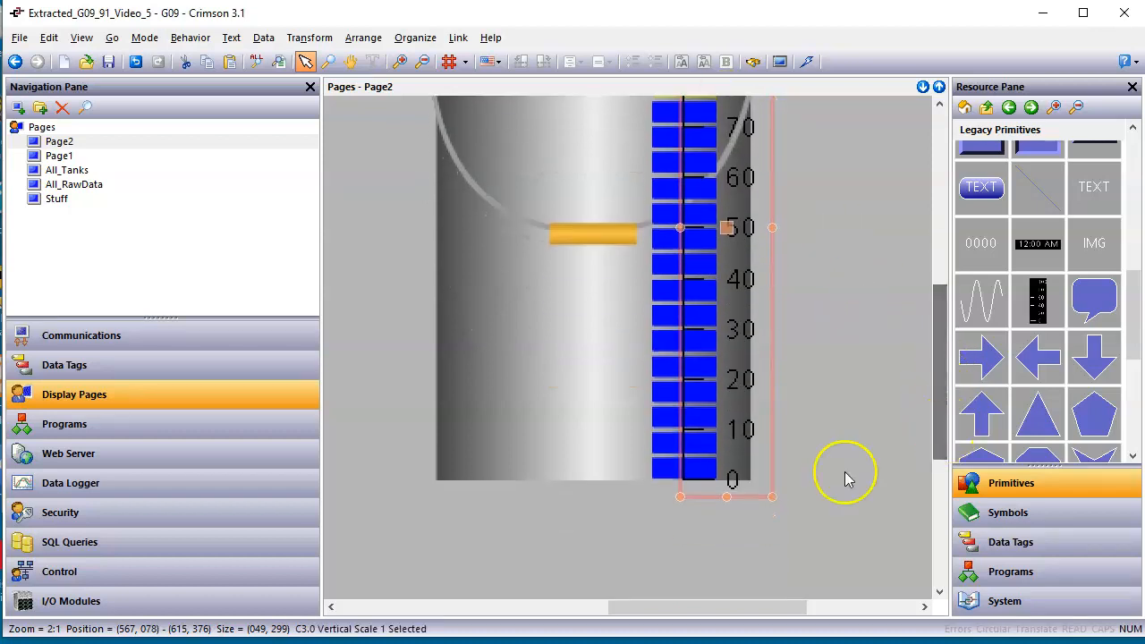
Assign the Level_Raw data tag as the vertical scale's config source value and apply the properties.
right_click(719, 383)
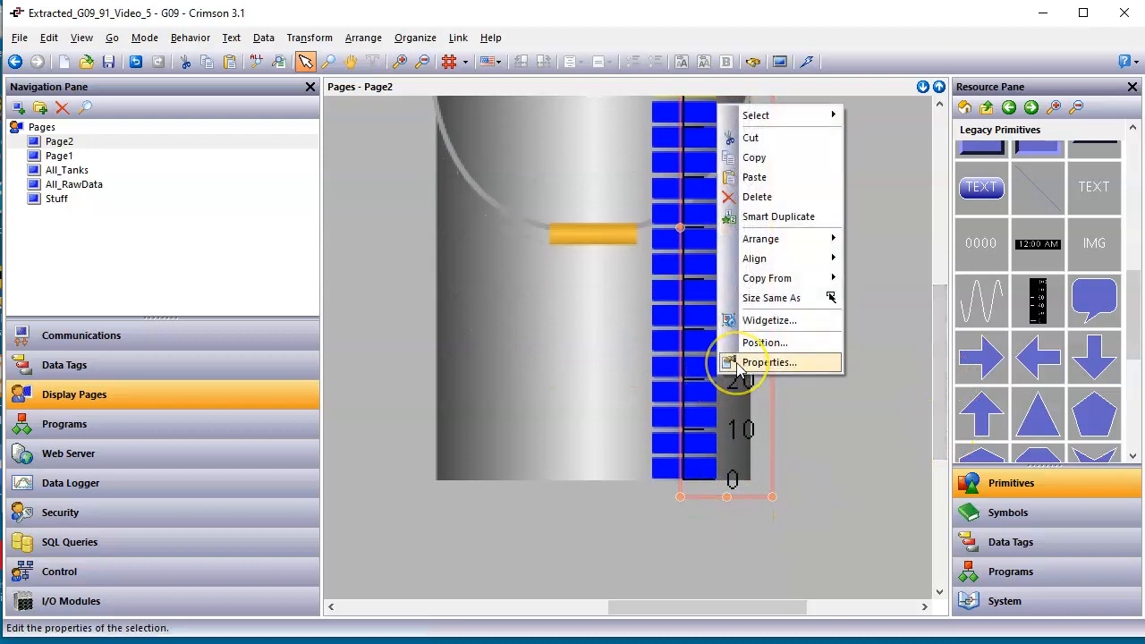
click(768, 363)
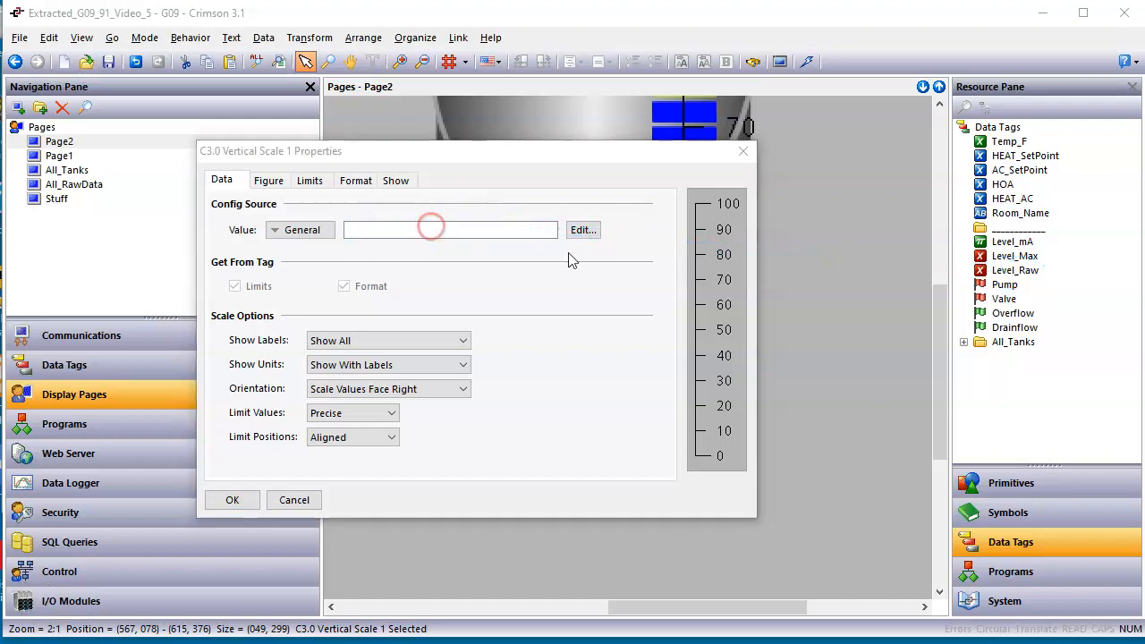
click(1028, 271)
drag(1038, 284, 513, 236)
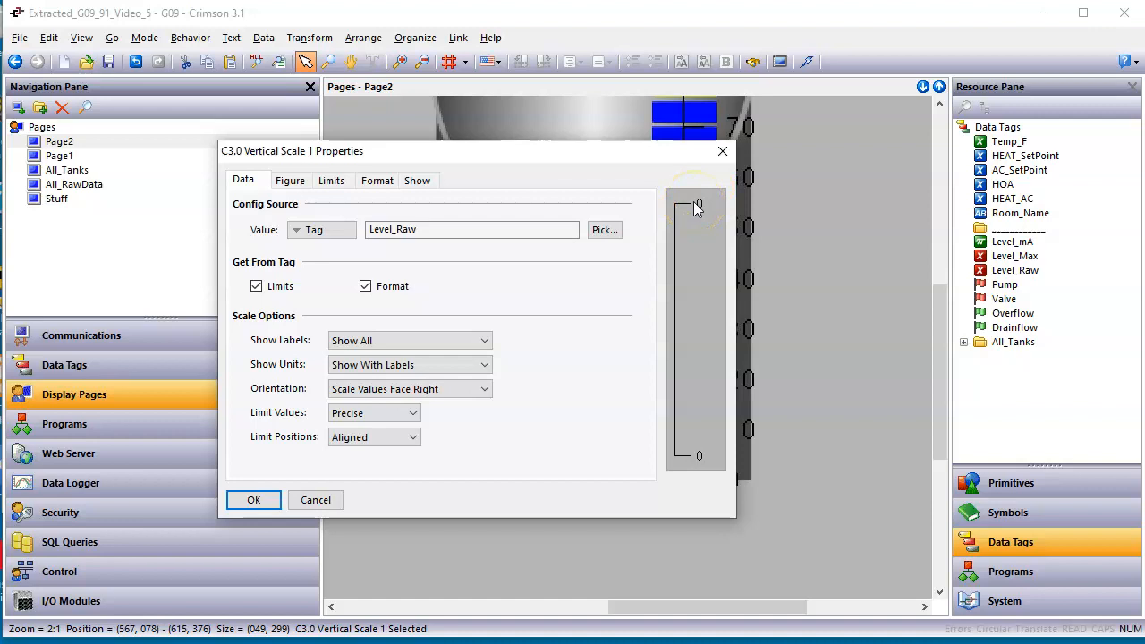
click(254, 501)
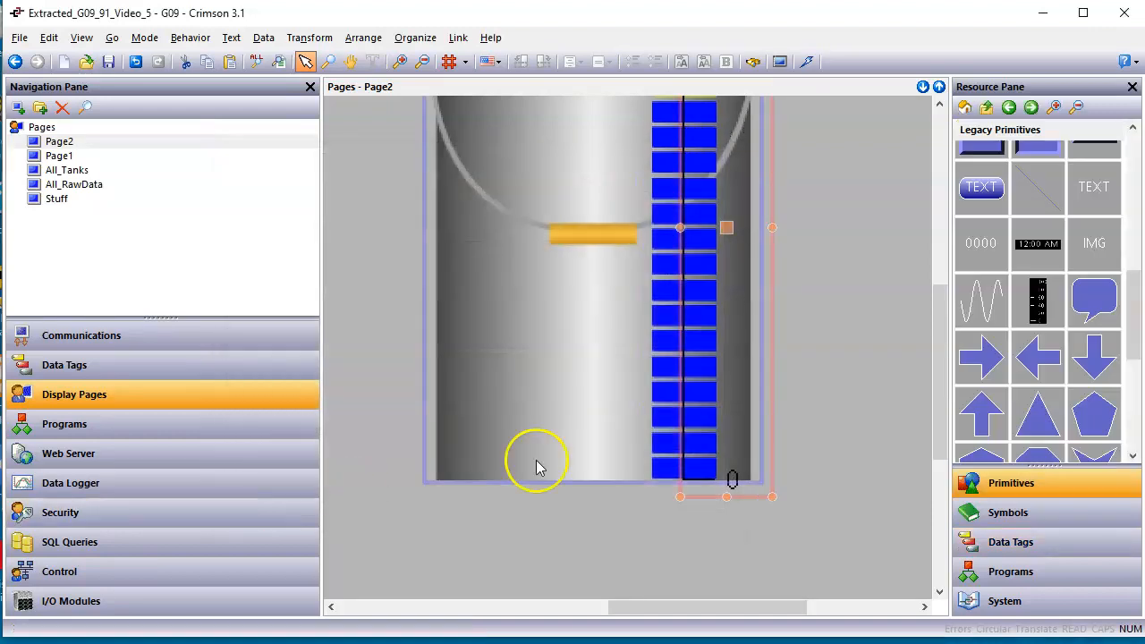
Narrow the vertical scale from its right edge to about 31 pixels so it stays within the bucket.
scroll(784, 395, up, 1)
scroll(783, 410, down, 1)
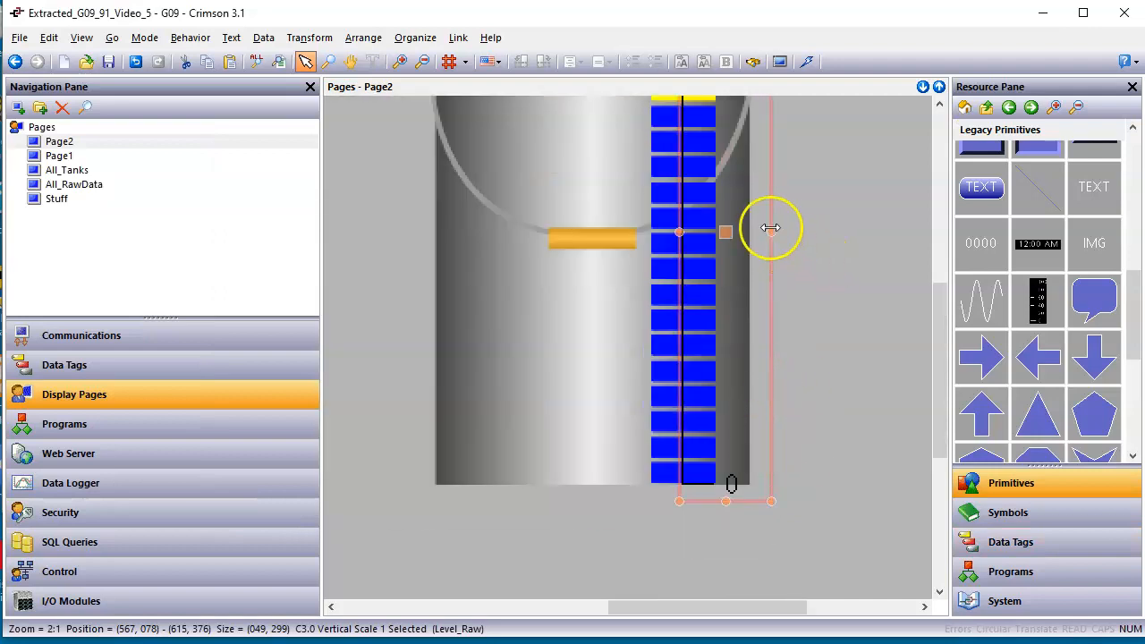
drag(767, 232, 739, 236)
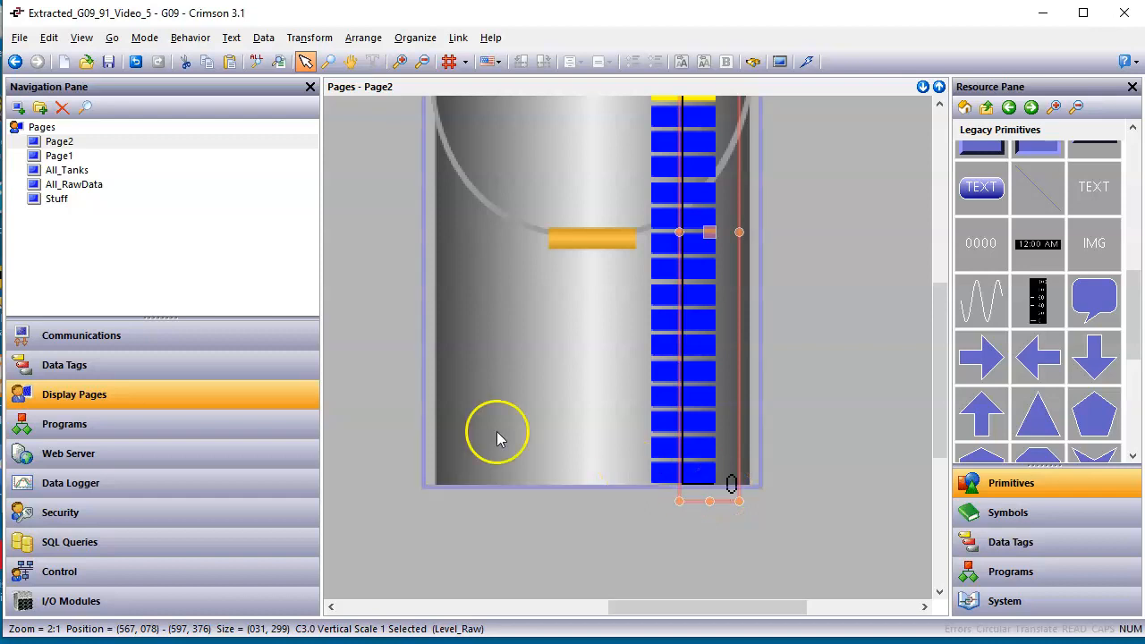
Try simulating the Level_Raw data tag as 55 in its data settings, and return to Page2.
right_click(728, 424)
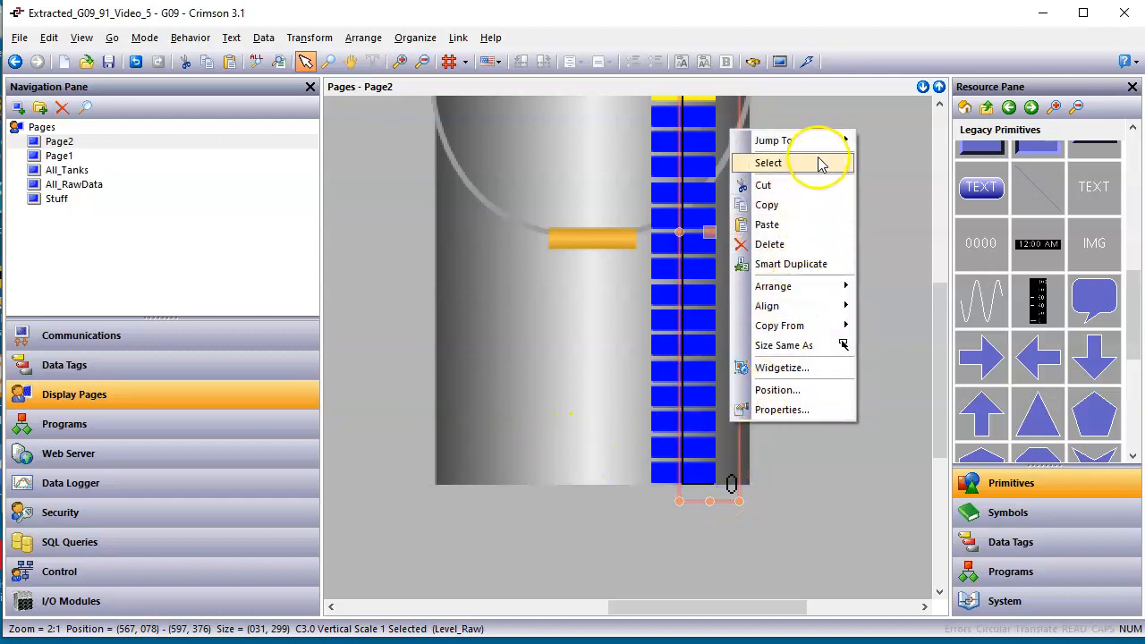
mouse_move(831, 141)
click(903, 141)
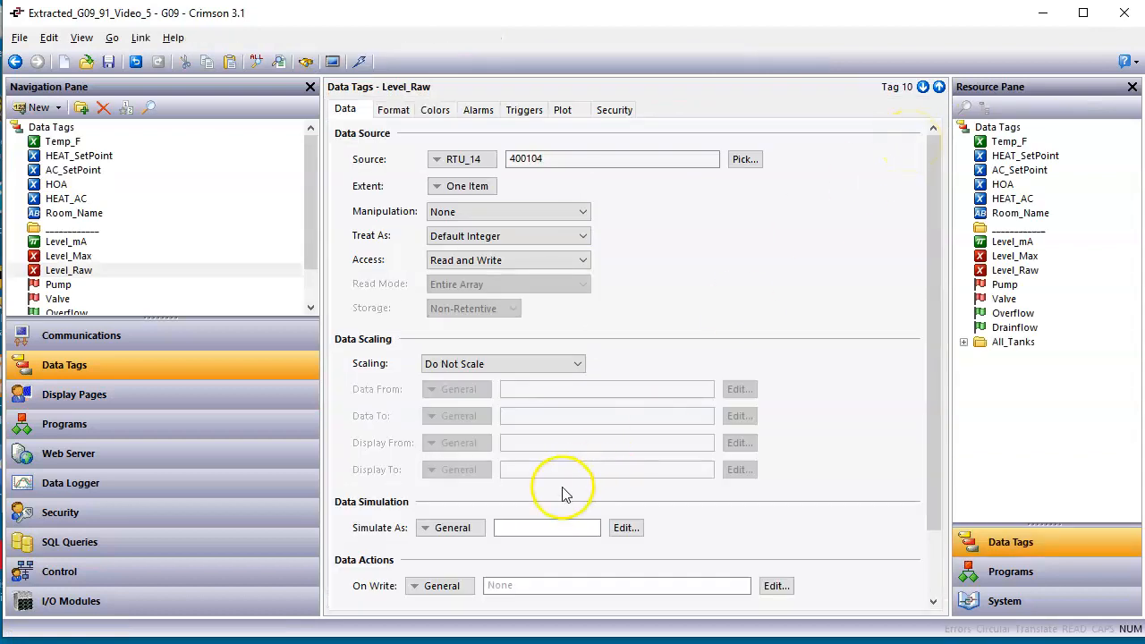
key(ctrl+2)
mouse_move(861, 227)
mouse_down()
mouse_move(671, 428)
mouse_move(514, 534)
mouse_move(529, 528)
mouse_up()
mouse_move(483, 557)
mouse_down()
mouse_move(563, 535)
mouse_move(510, 541)
mouse_up()
key(Escape)
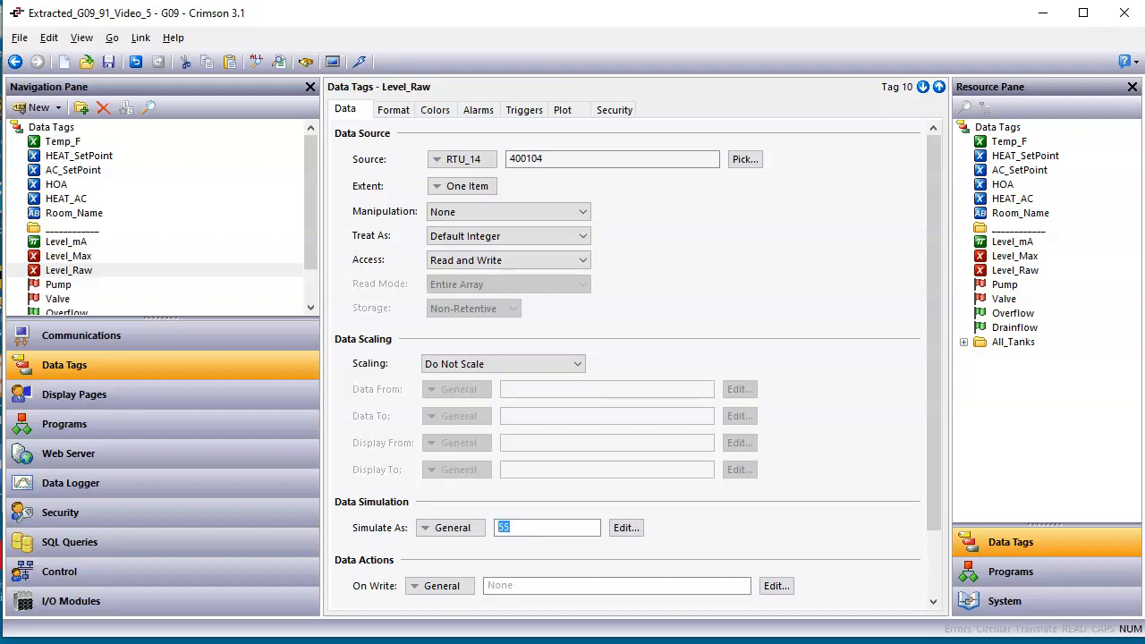
click(77, 399)
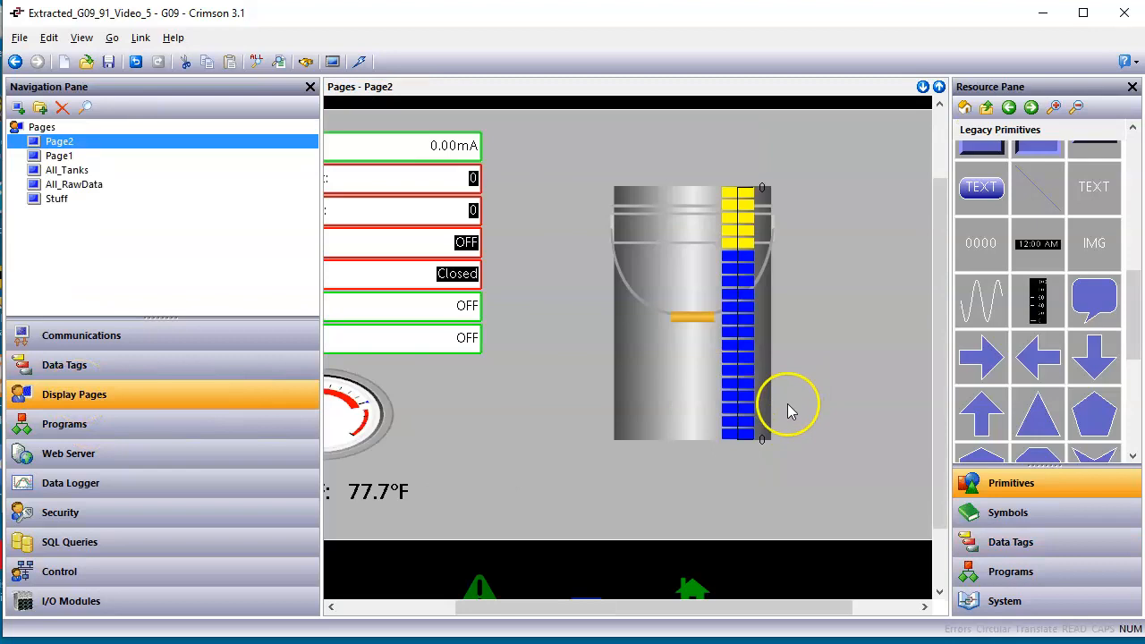
Inspect the vertical scale on the bucket and review its data properties, including the config source and limits.
scroll(790, 407, up, 1)
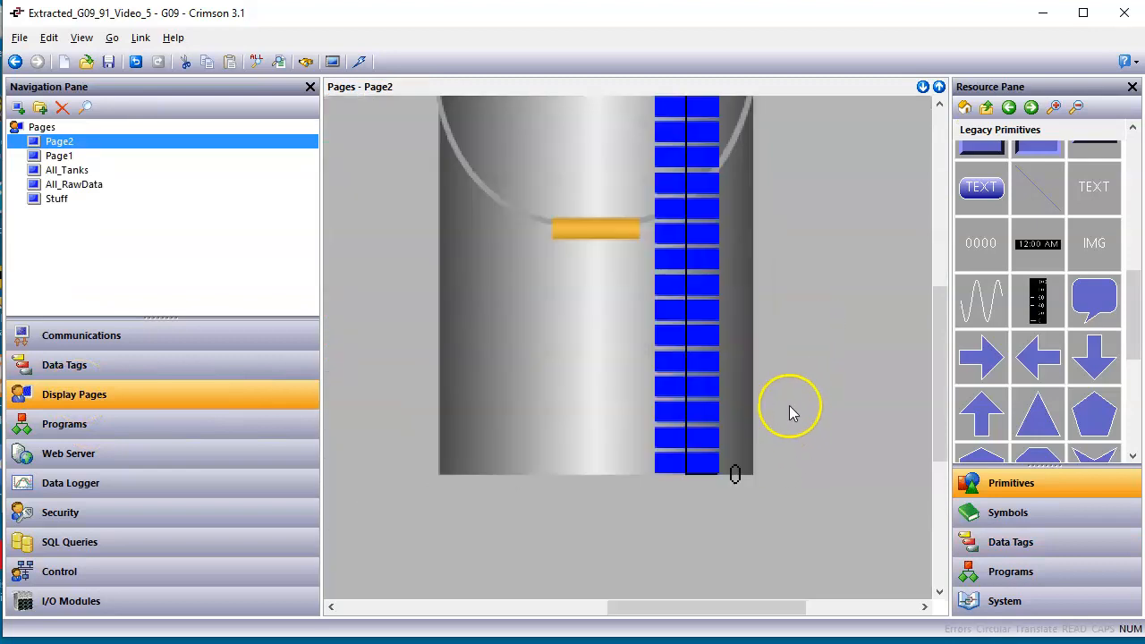
click(816, 384)
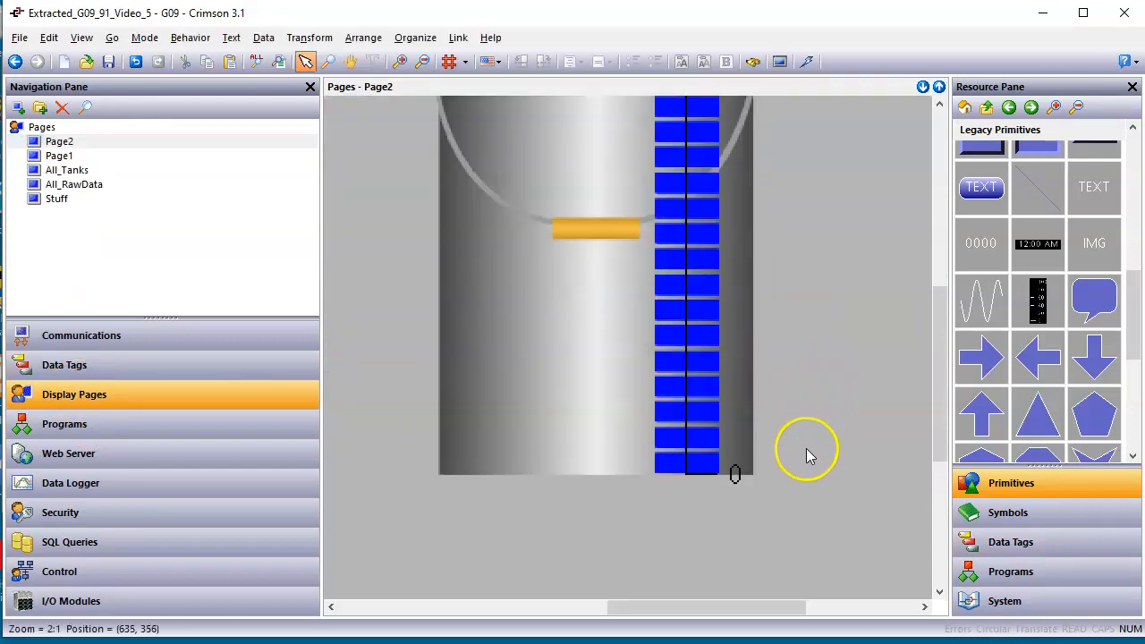
scroll(788, 483, down, 1)
click(757, 436)
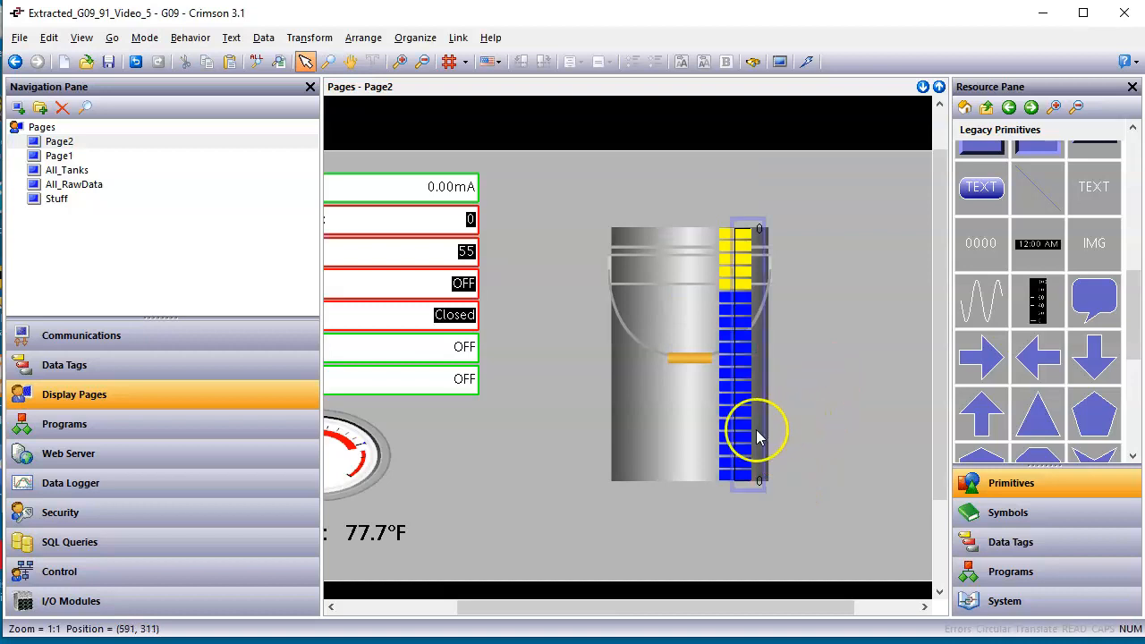
click(757, 434)
double_click(756, 432)
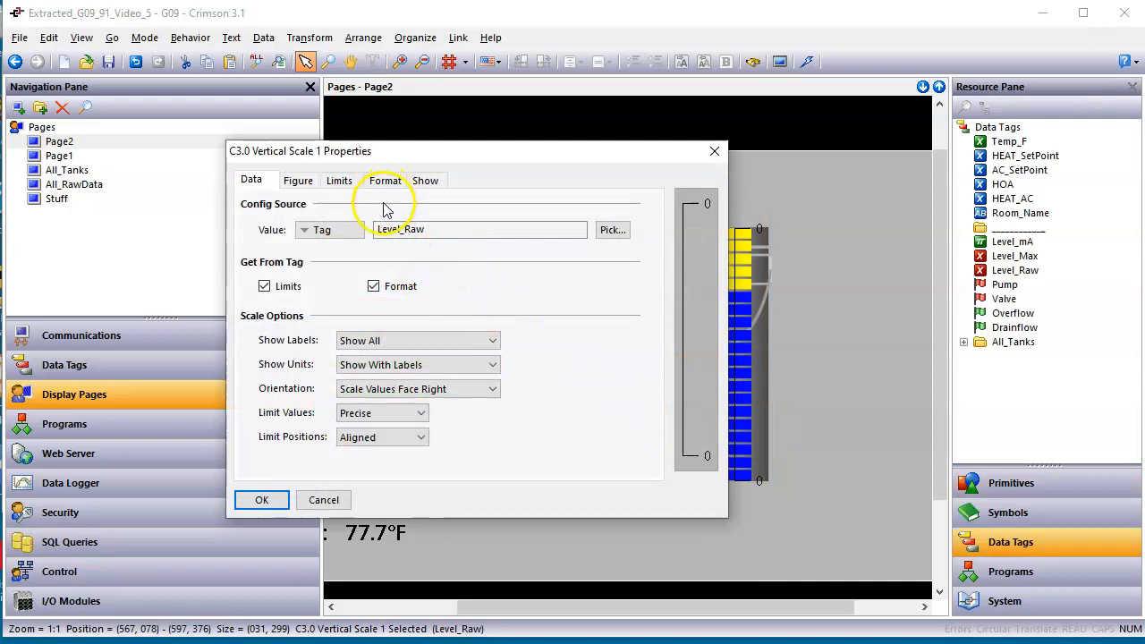
click(267, 499)
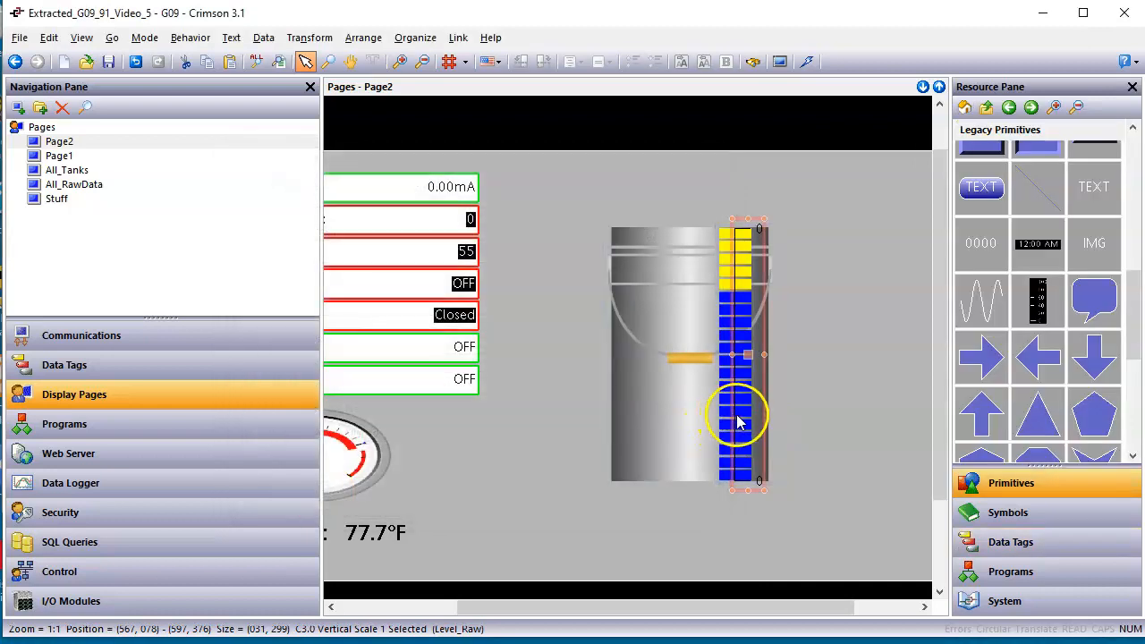
Simulate the Level_Max data tag as 100 in its data settings and return to Page2.
click(168, 370)
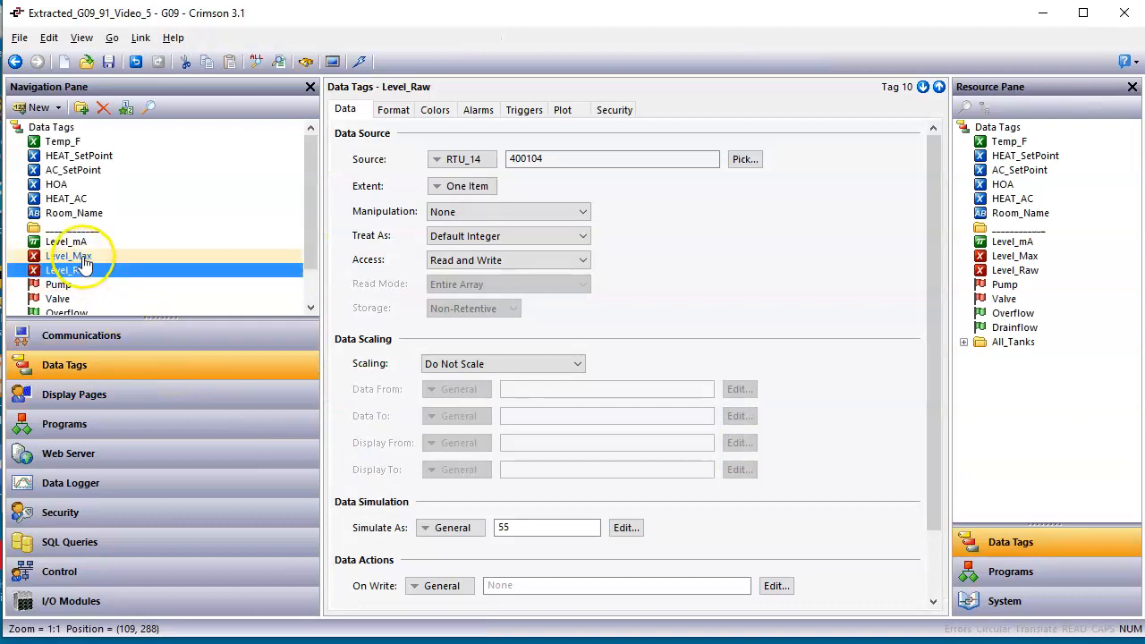
click(83, 258)
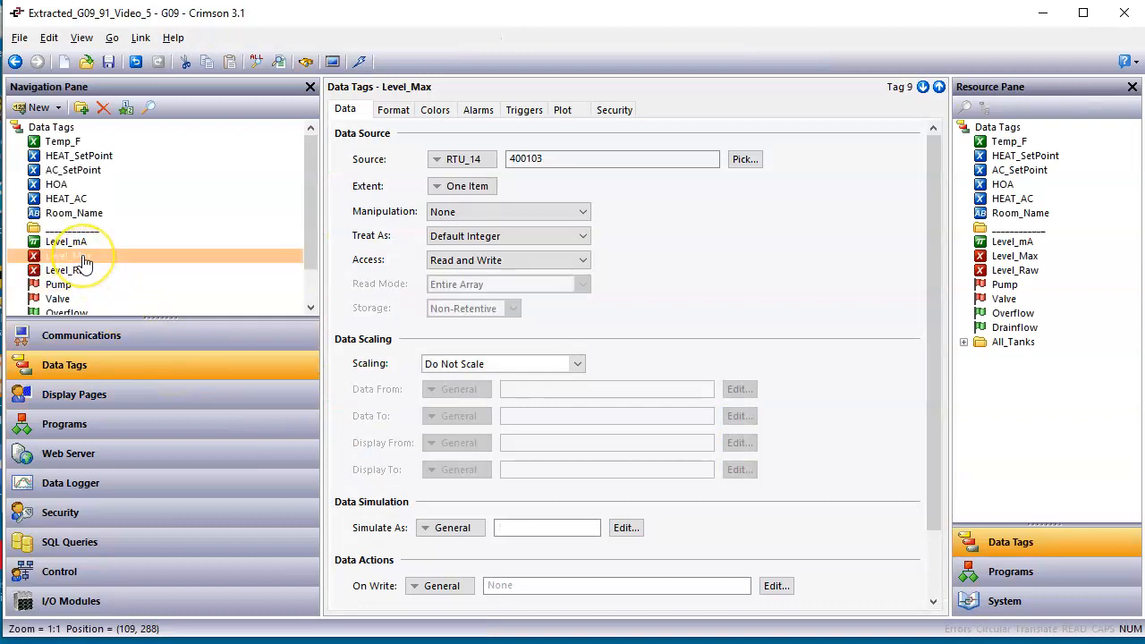
click(537, 528)
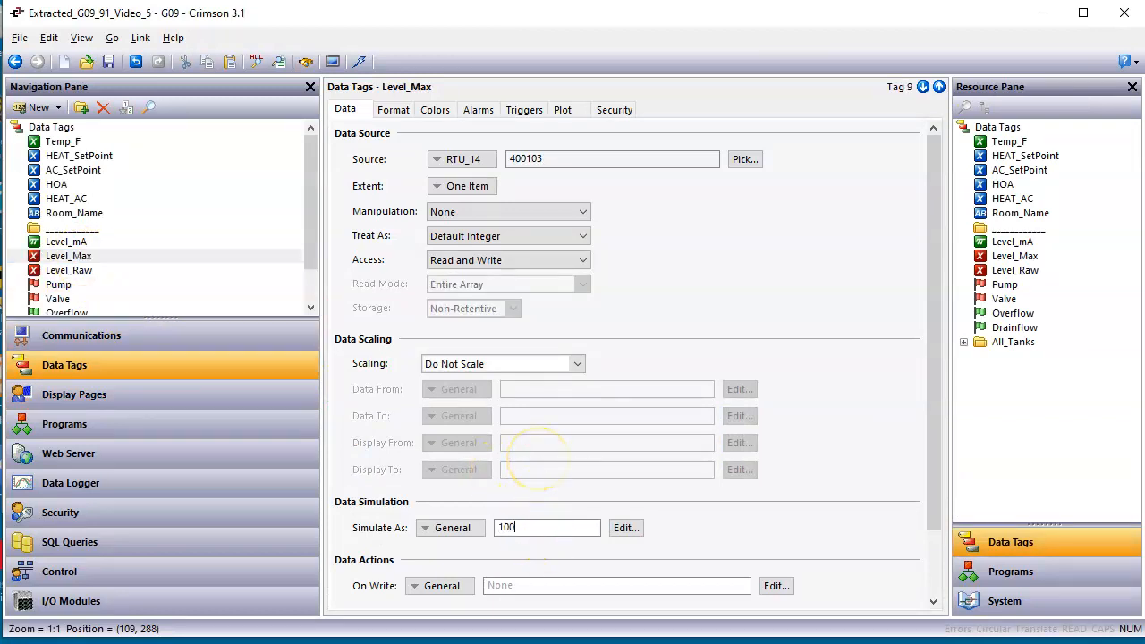
click(214, 396)
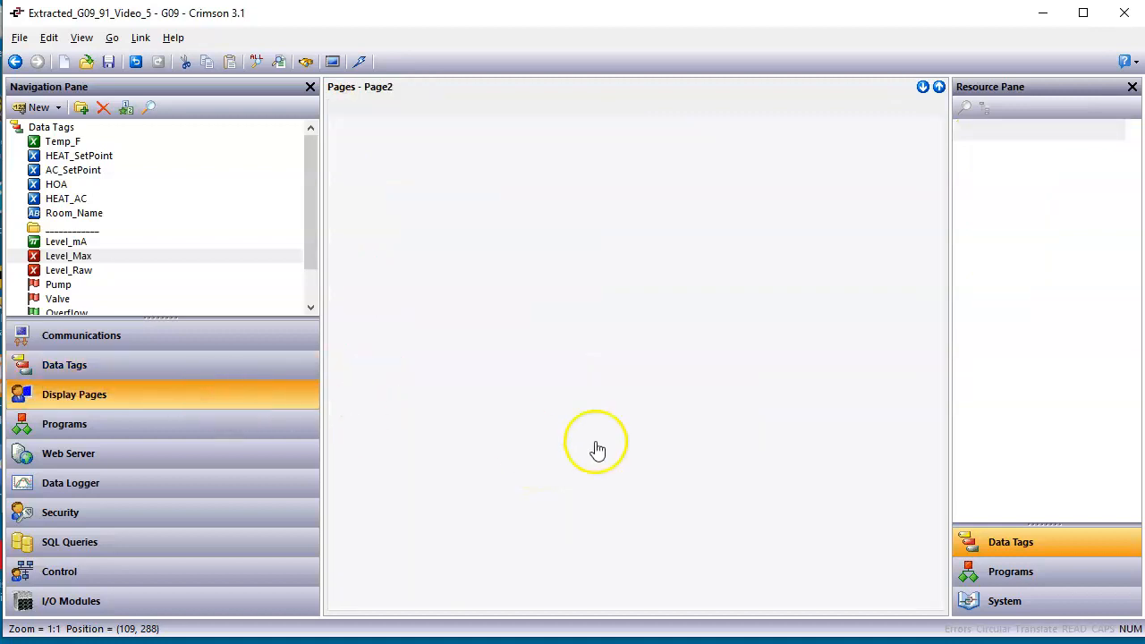
click(854, 400)
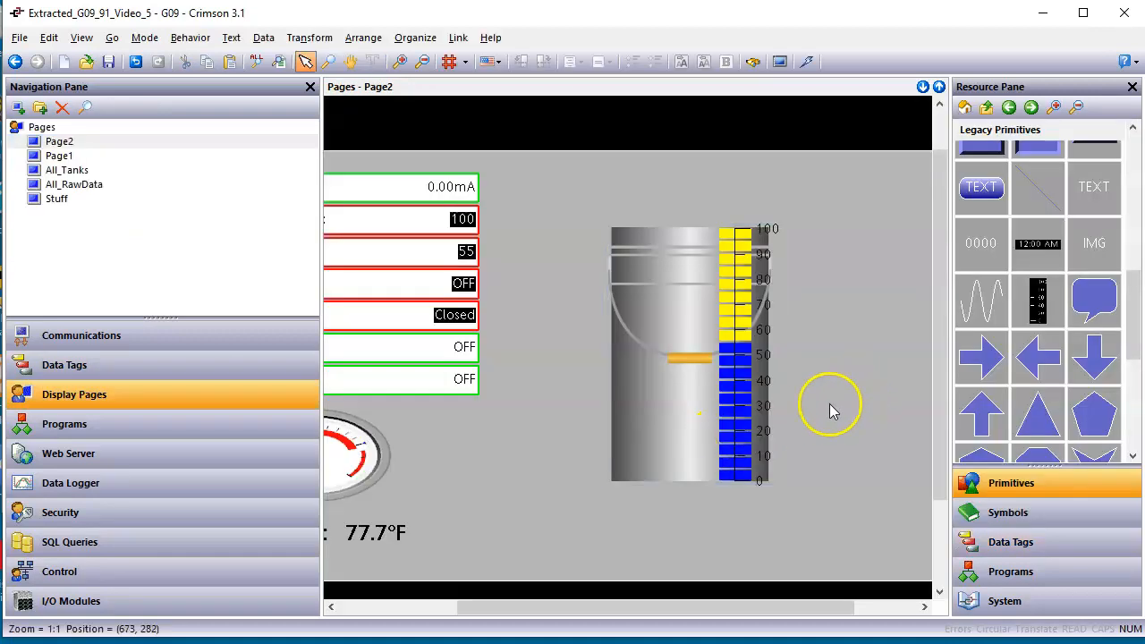
Widen the vertical scale from its right edge to about 53 pixels so its three-digit label fits.
scroll(813, 402, up, 1)
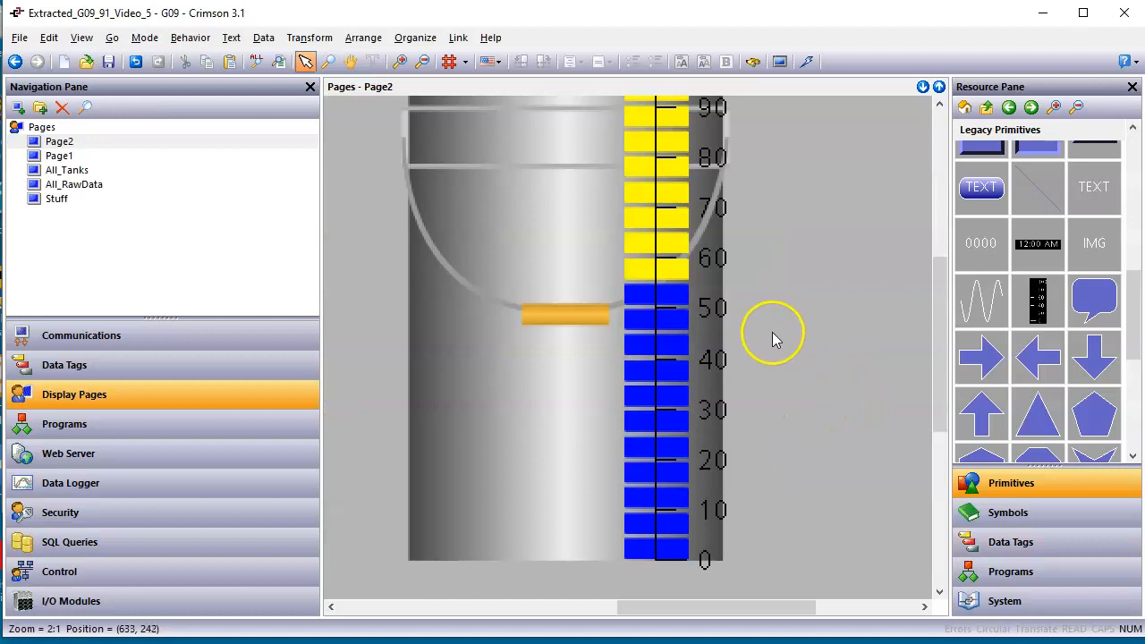
click(708, 358)
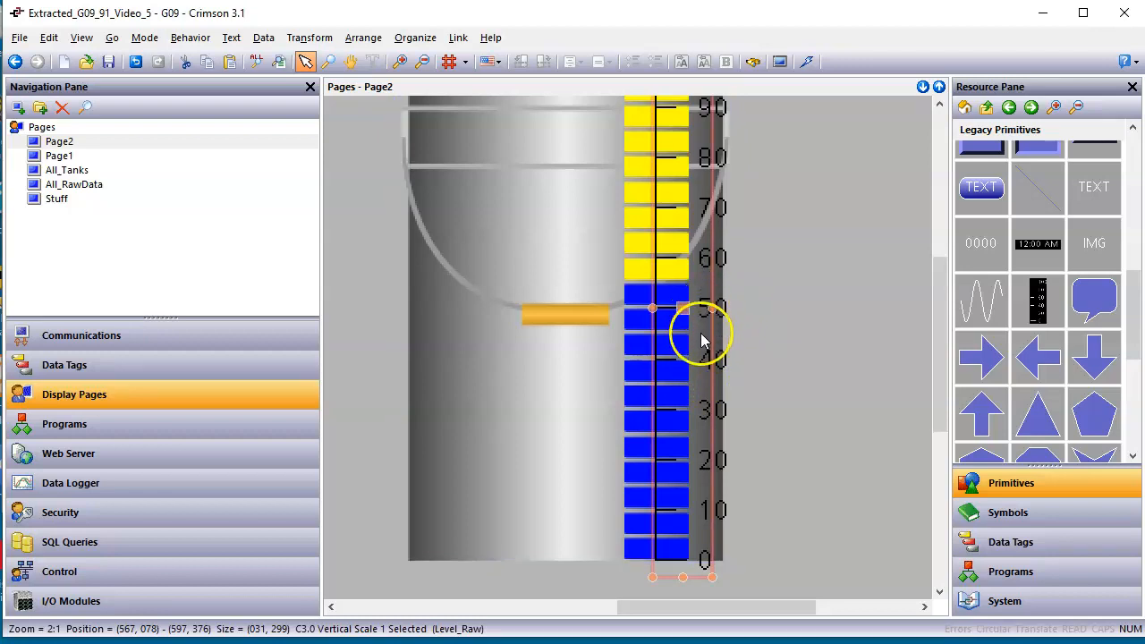
drag(712, 309, 741, 311)
scroll(940, 382, up, 3)
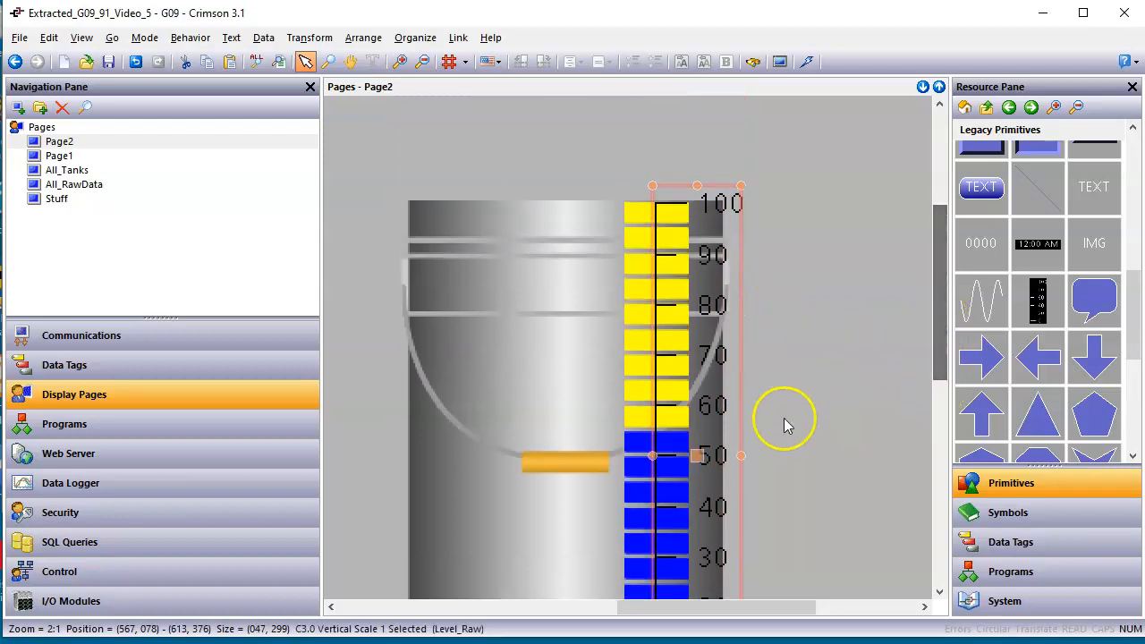
drag(741, 459, 710, 457)
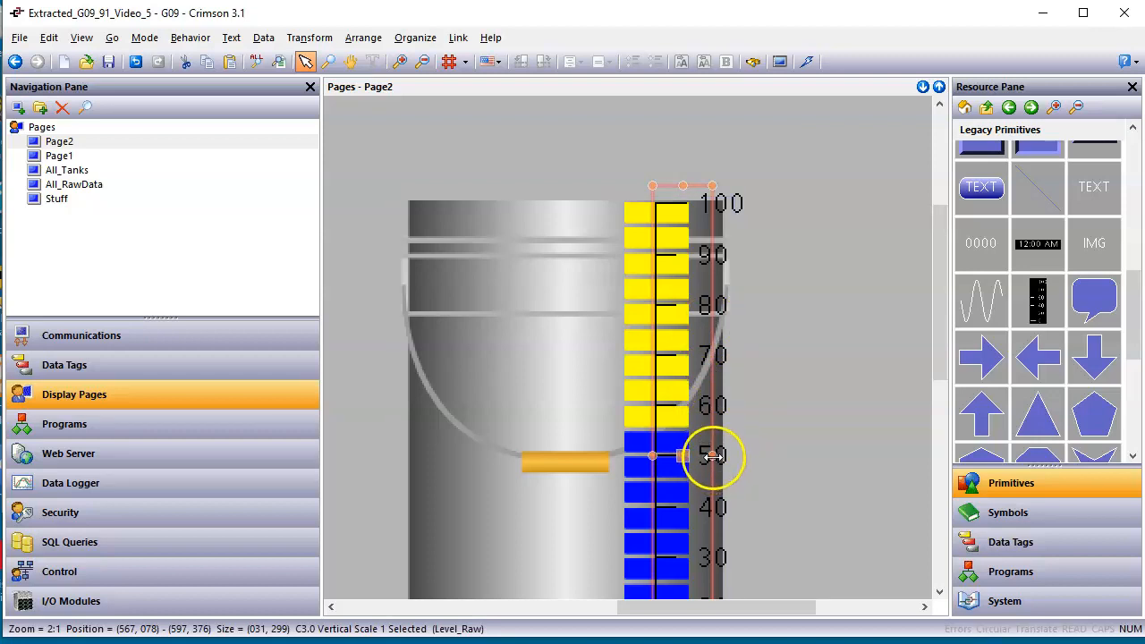
drag(713, 457, 750, 460)
Nudge the vertical scale to the right until its left edge sits at about x = 593, beside the LED-style fill.
key(Right)
key(Right)
key(Right)
key(Right)
key(Right)
key(Right)
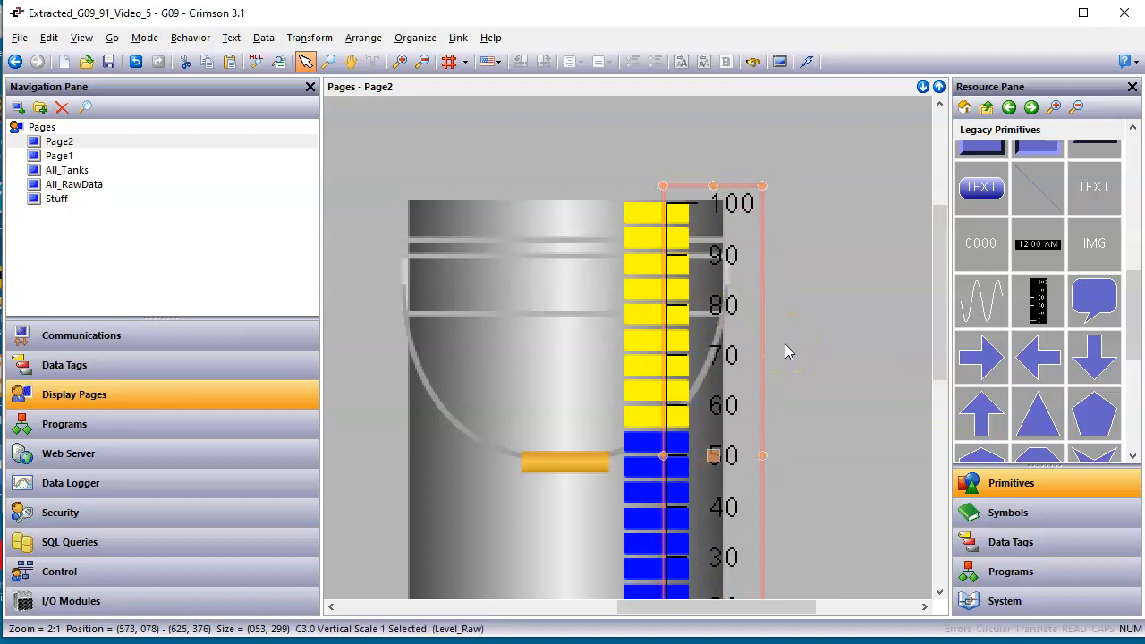
key(Right)
key(Right)
key(Right)
key(Right)
key(Right)
key(Right)
key(Right)
key(Right)
key(Right)
key(Right)
key(Right)
key(Right)
key(Right)
key(Right)
key(Right)
key(Right)
key(Right)
key(Right)
key(Right)
key(Right)
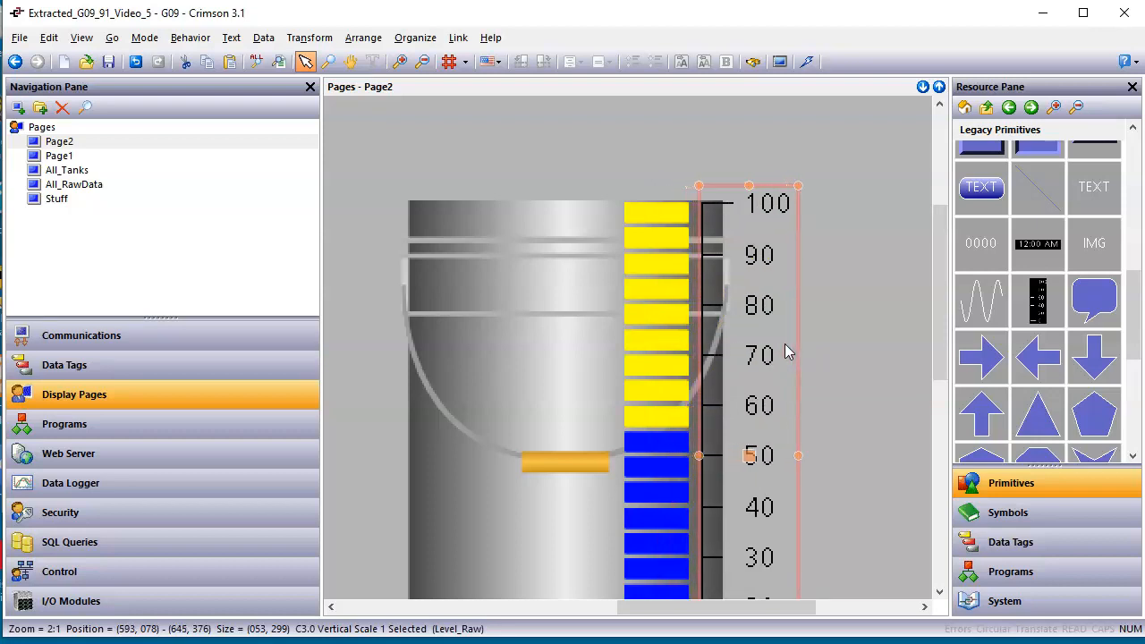
Nudge the LED-style fill image to the right to about x = 557 so it meets the vertical scale's axis.
click(673, 485)
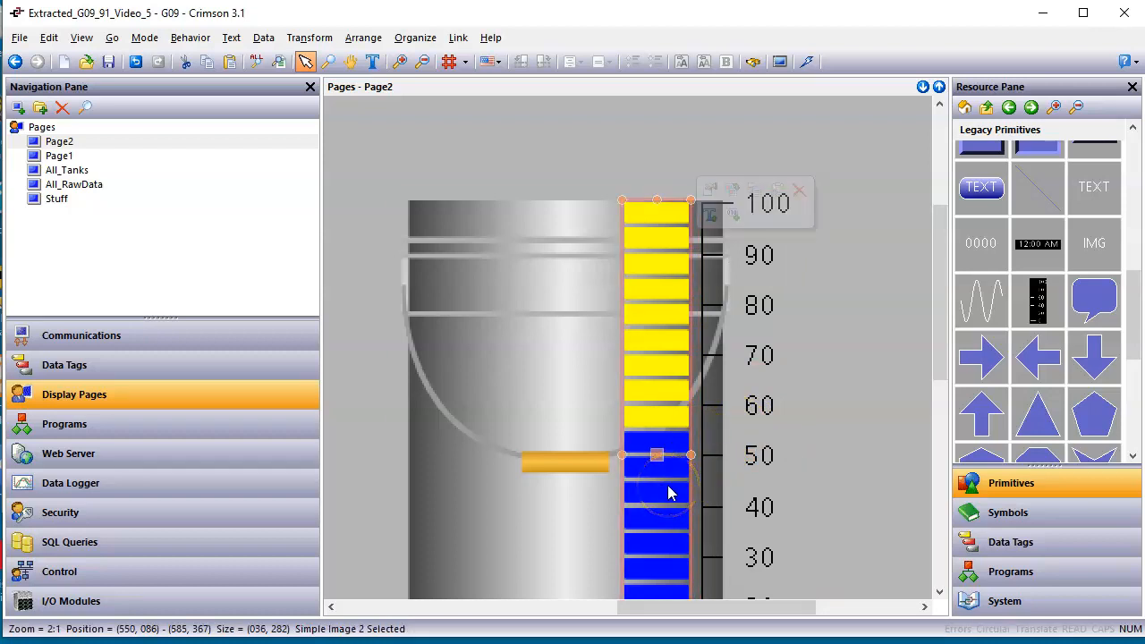
key(Right)
key(Right)
key(Right)
key(Right)
key(Right)
key(Right)
key(Right)
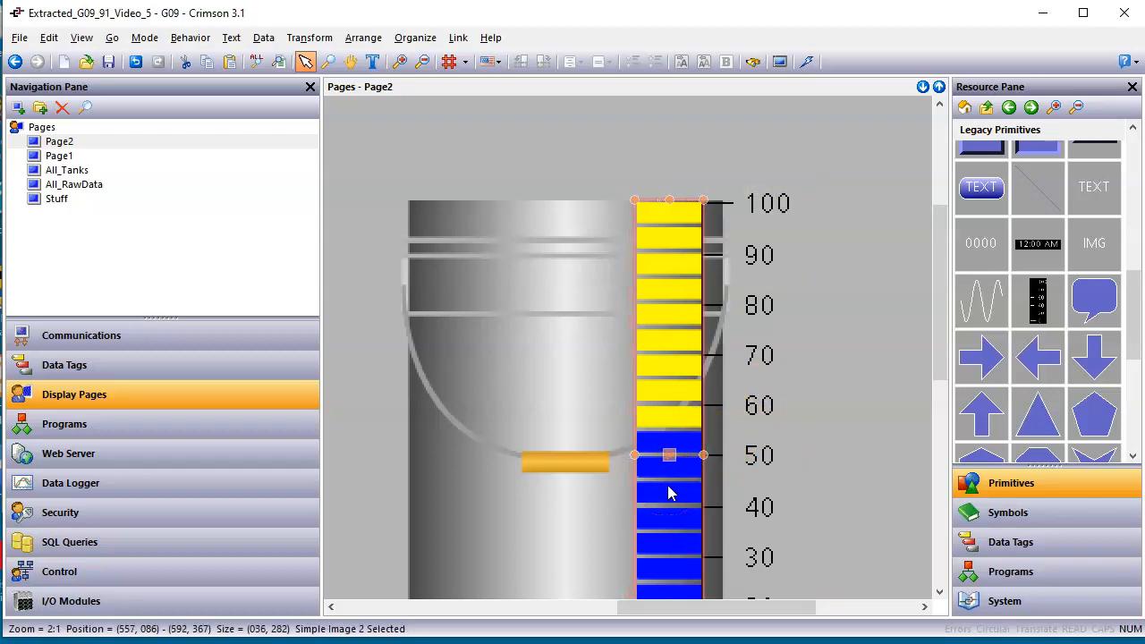
click(827, 403)
scroll(922, 381, down, 1)
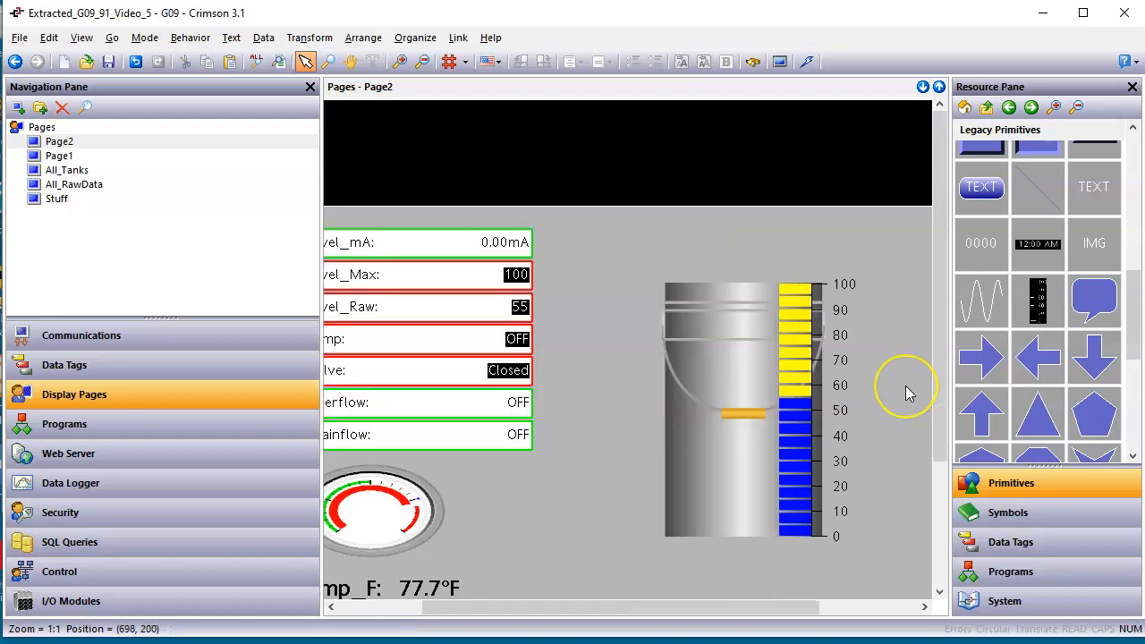
Save the database and send the updated configuration to the device.
click(107, 67)
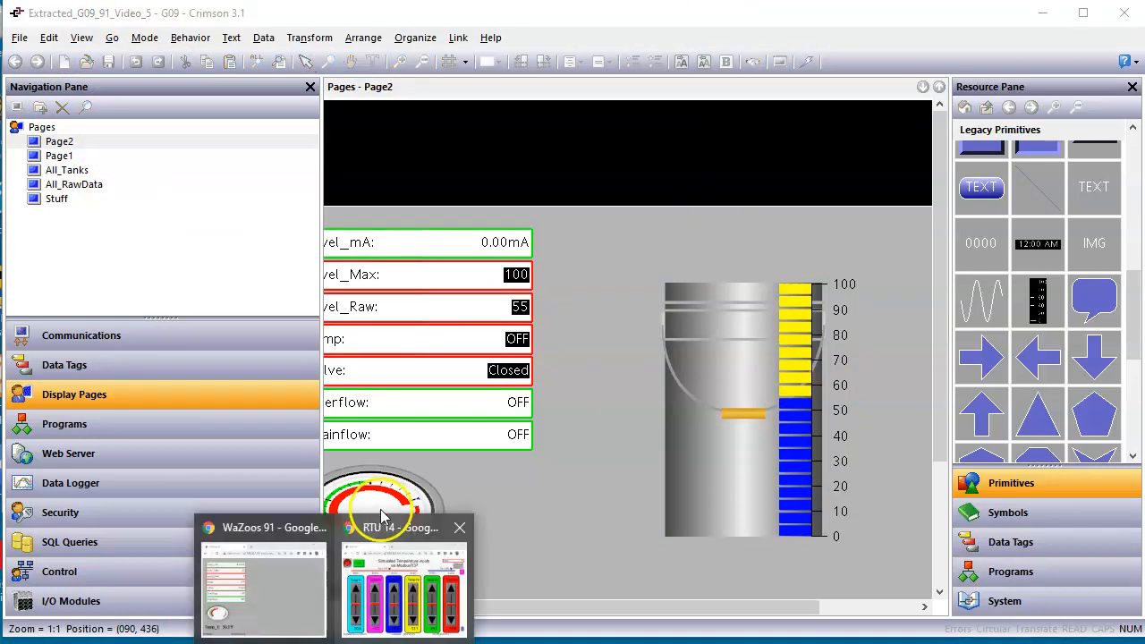
click(302, 578)
click(612, 599)
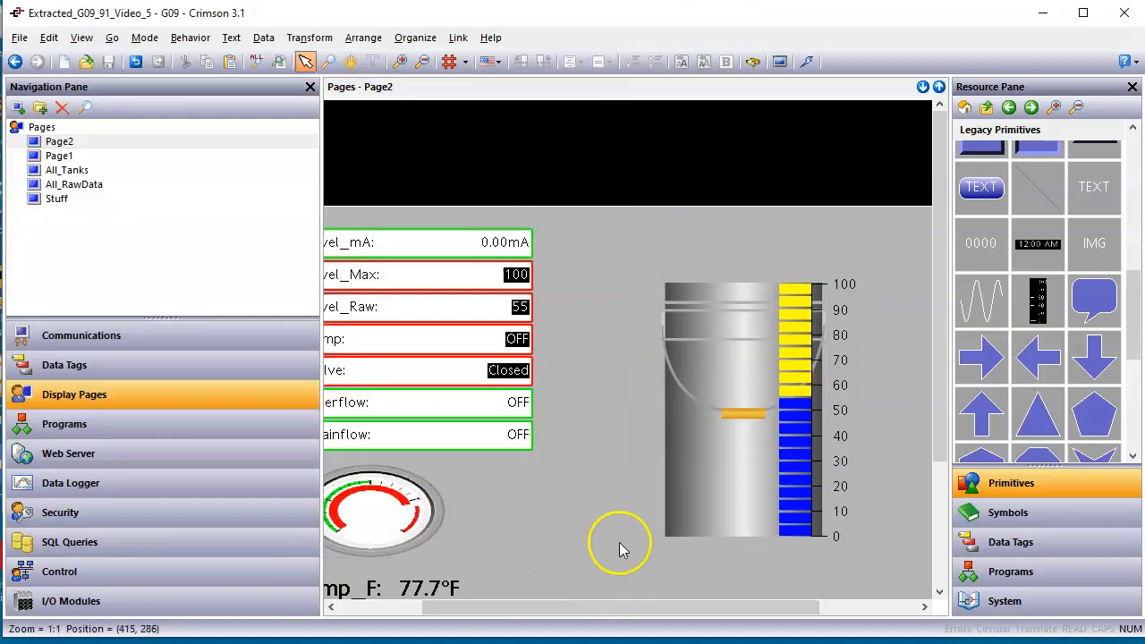
click(808, 62)
Switch to the WaZoos 91 page in Chrome and set Level_Max to 30 to test the scale.
click(333, 643)
click(289, 608)
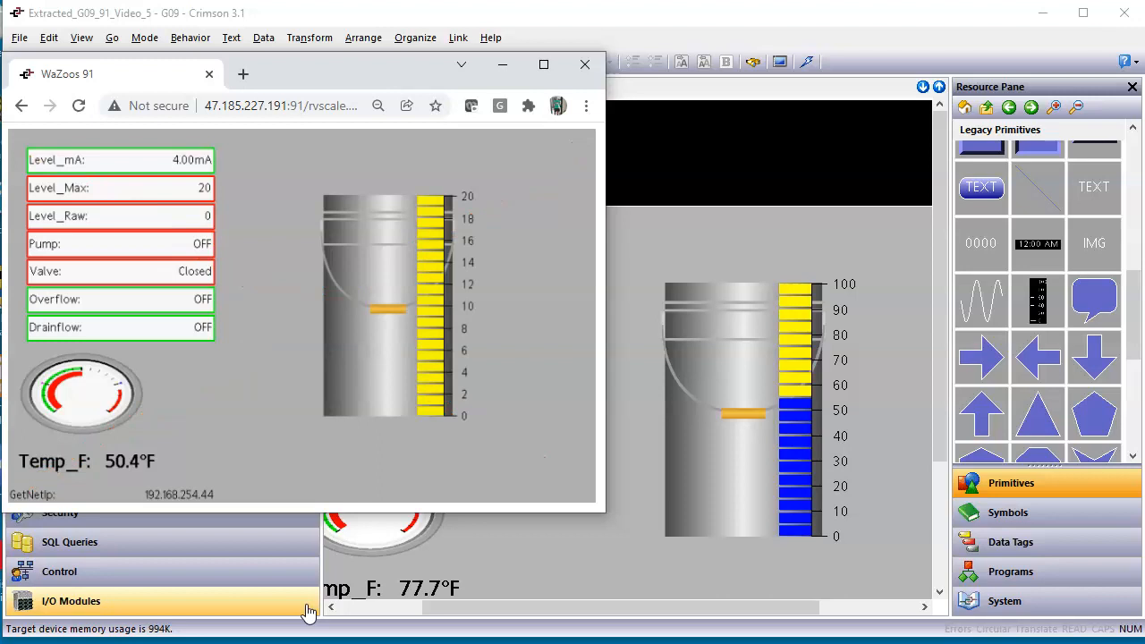
click(201, 193)
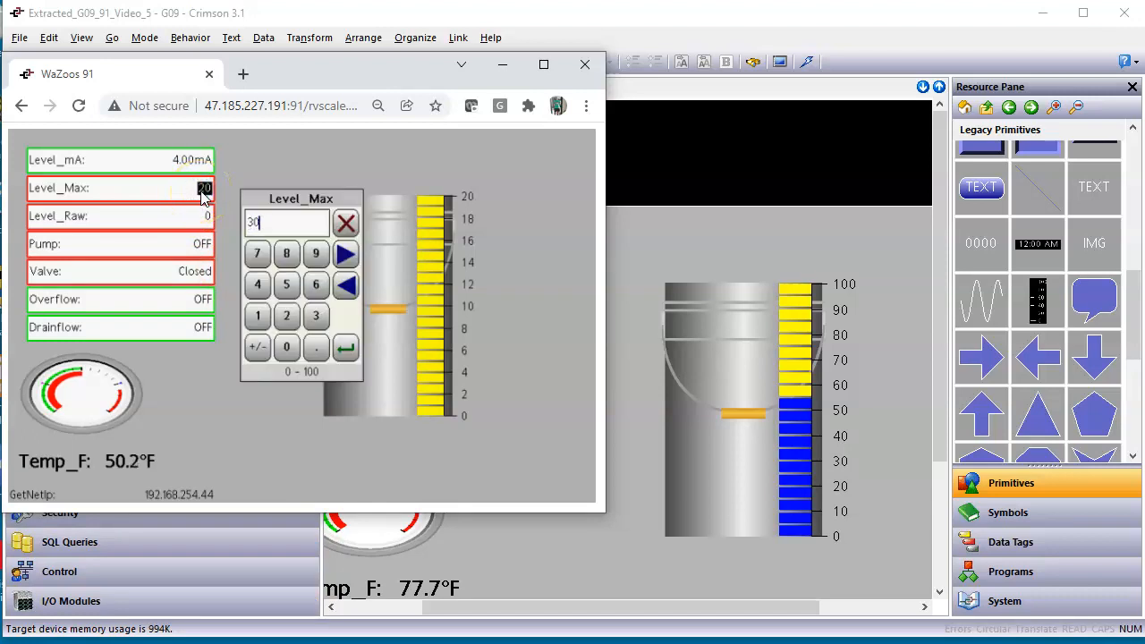
text(30)
key(Return)
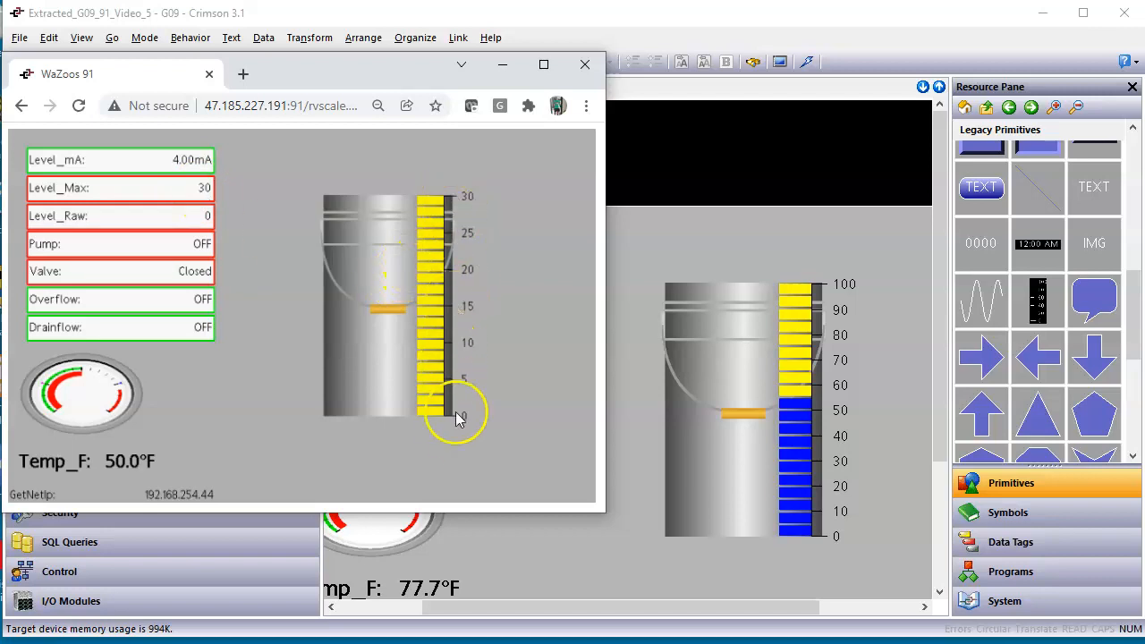
Test the live scale with Level_Max at 50, and return Level_Max to 20.
click(188, 188)
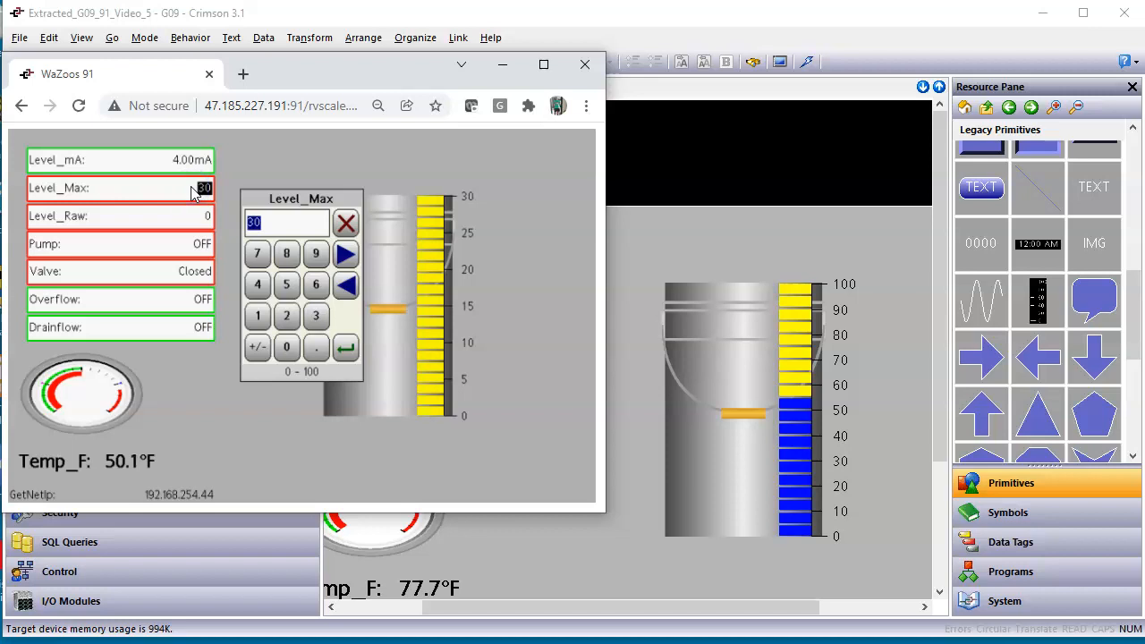
text(50)
key(Return)
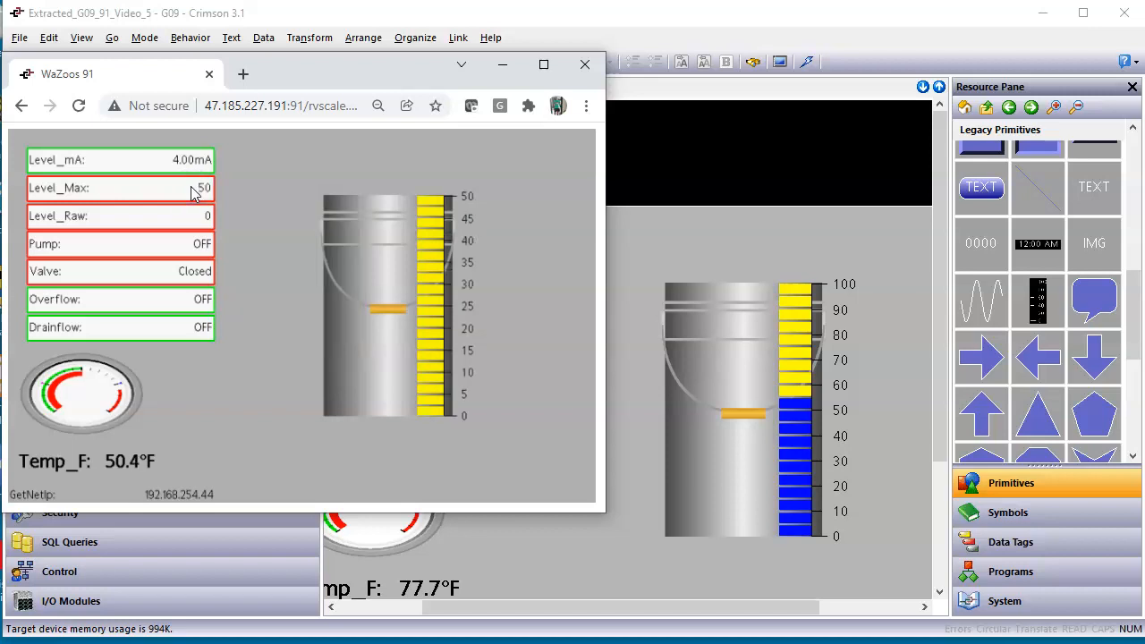
click(195, 191)
text(2)
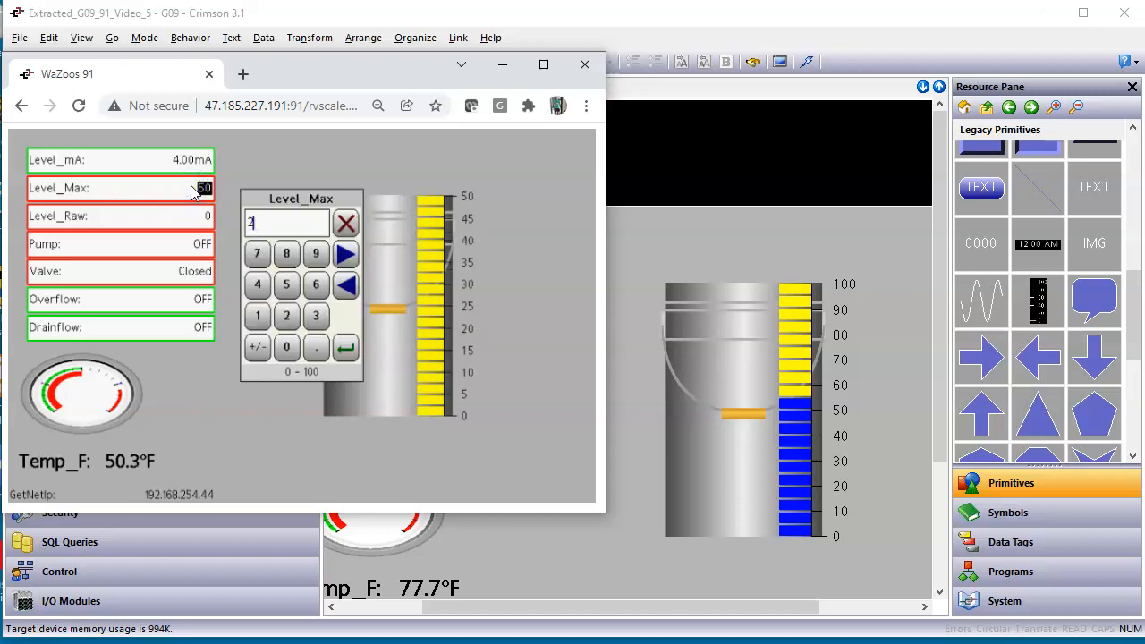
text(0)
key(Return)
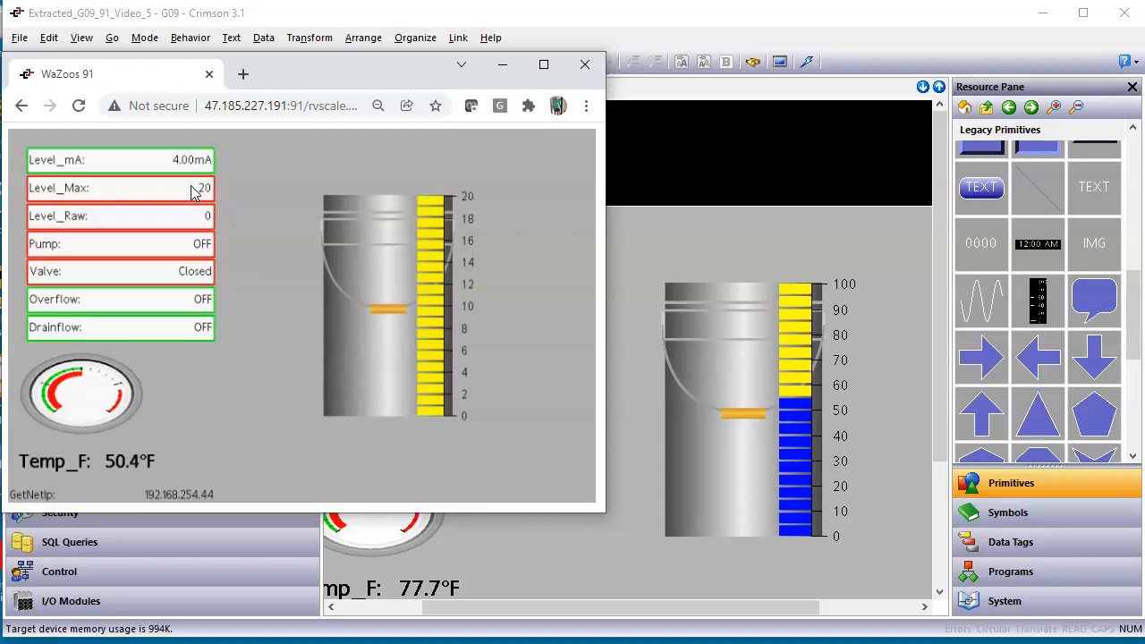
Turn the Pump ON in the live view to fill the tank.
click(189, 217)
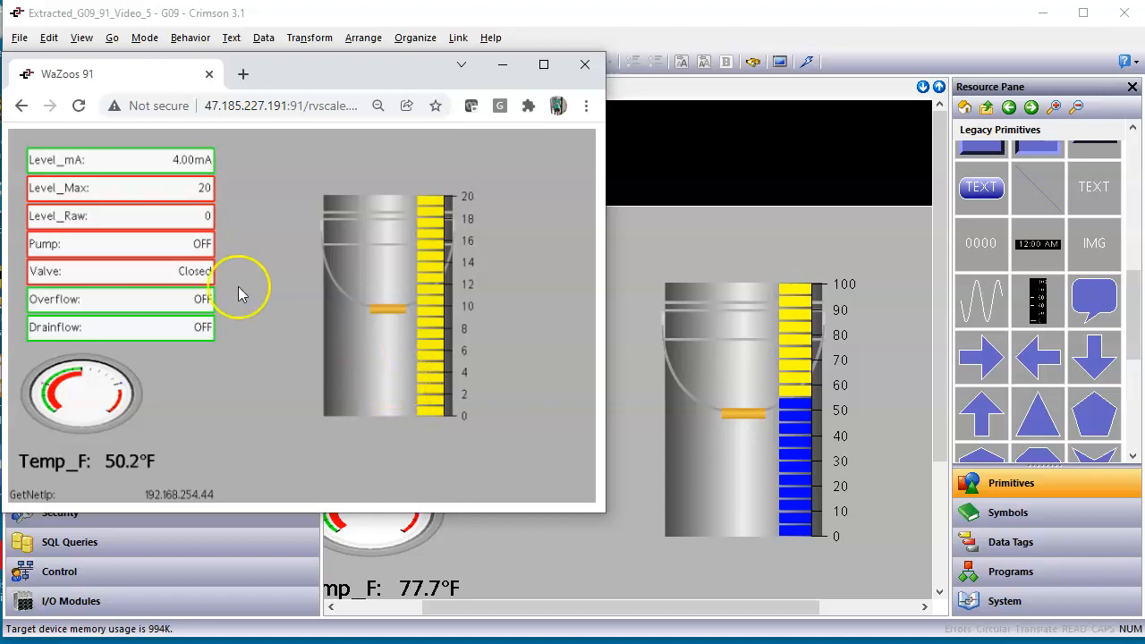
click(203, 245)
click(244, 291)
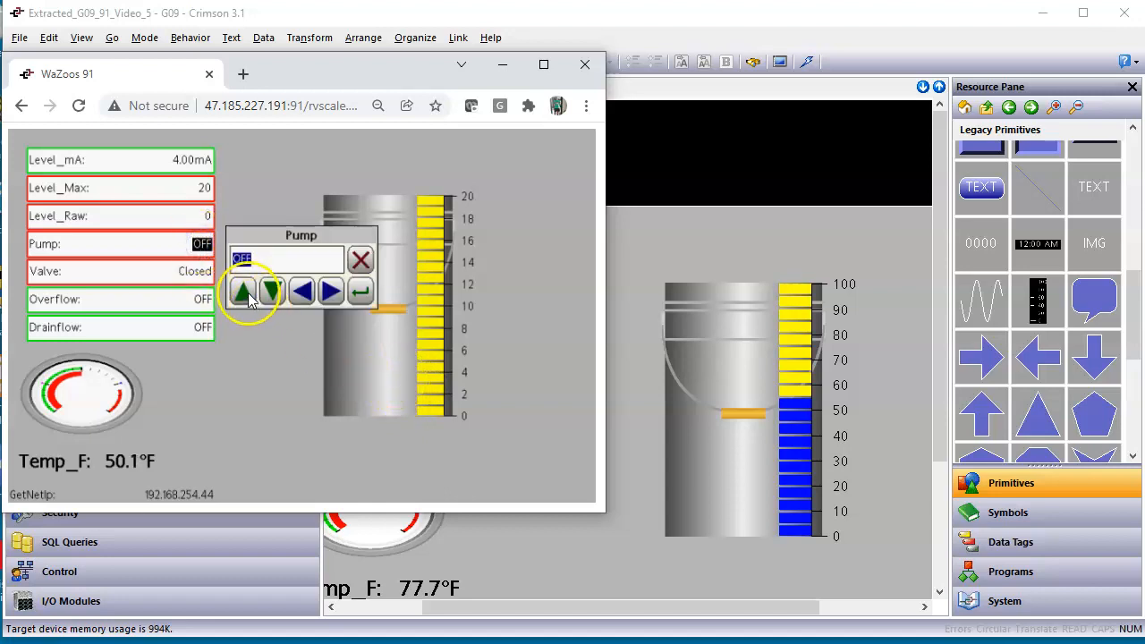
click(360, 292)
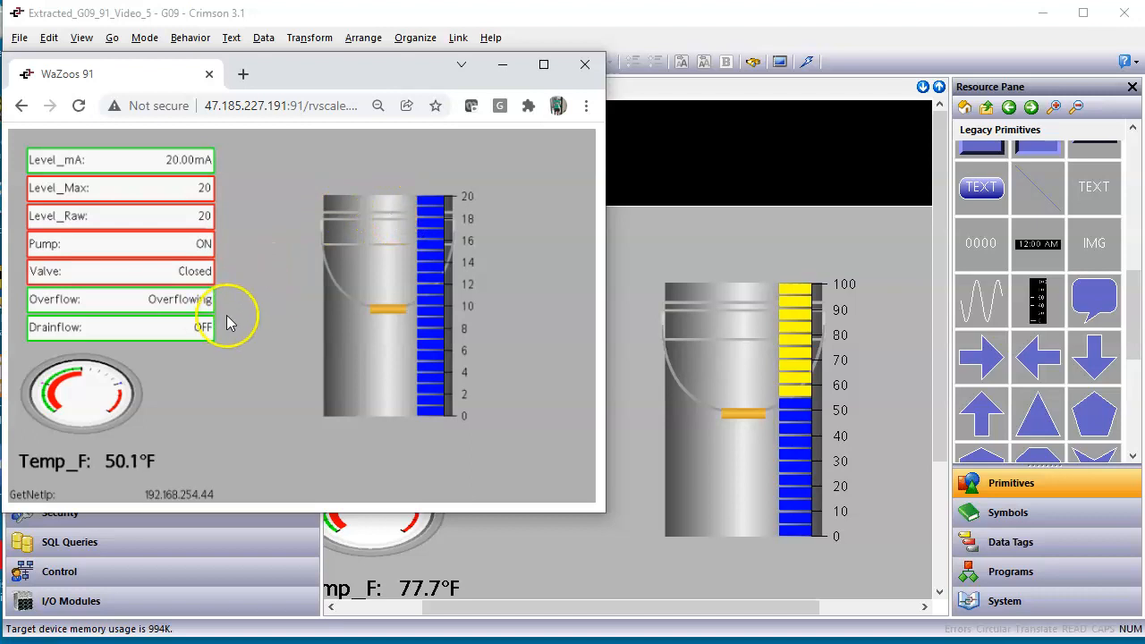
Turn the Pump OFF and set the Valve to Opened to drain the tank.
click(204, 243)
click(271, 291)
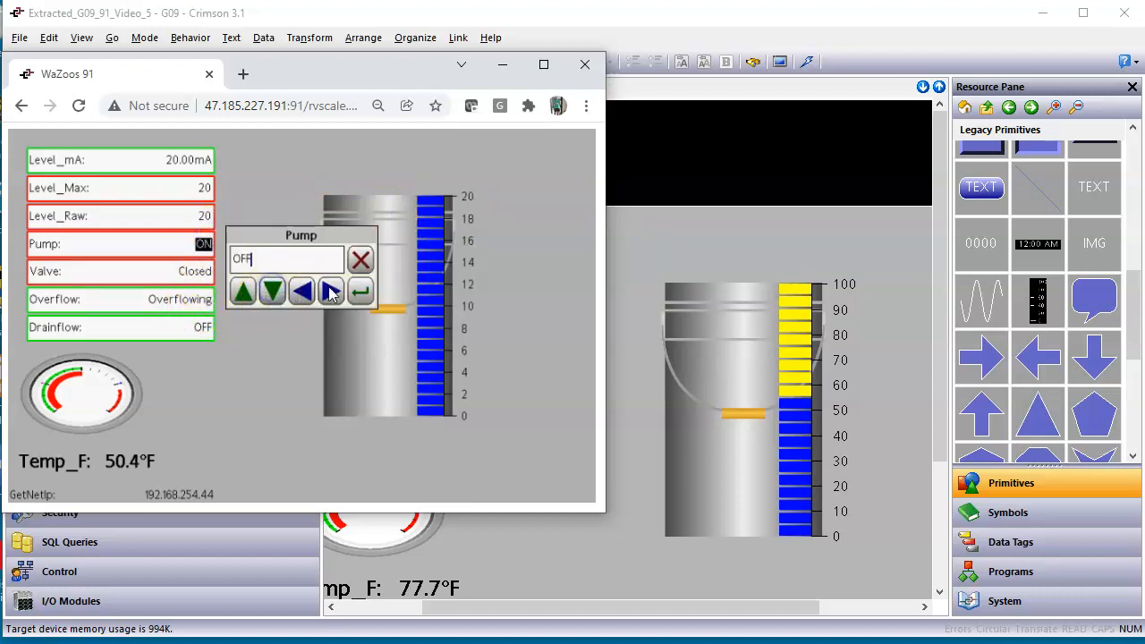
click(361, 291)
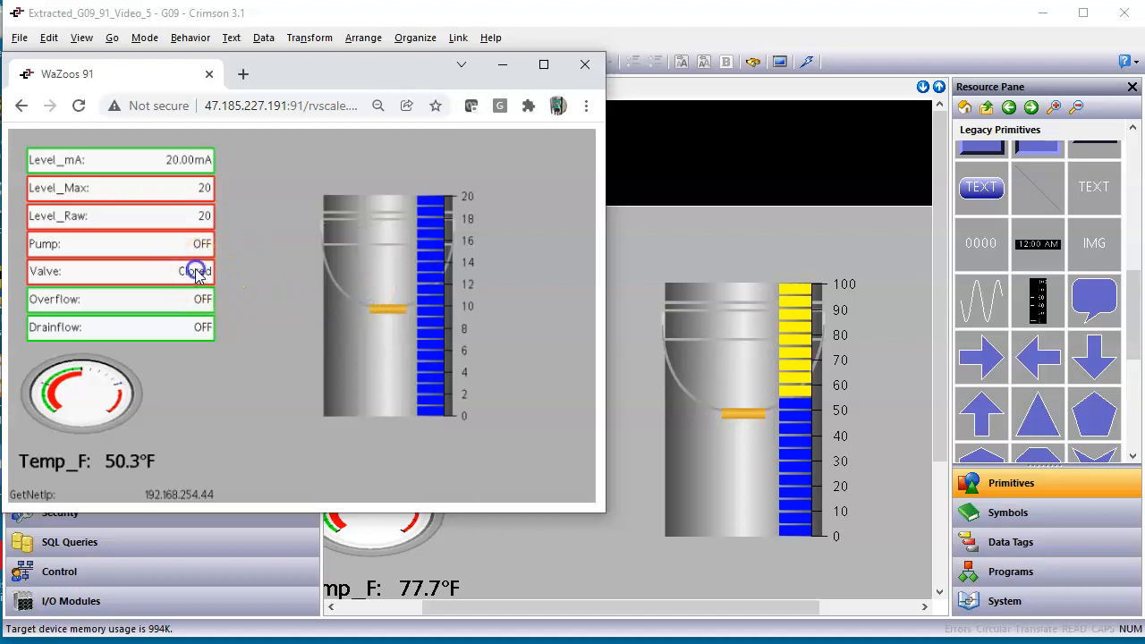
click(195, 270)
click(244, 291)
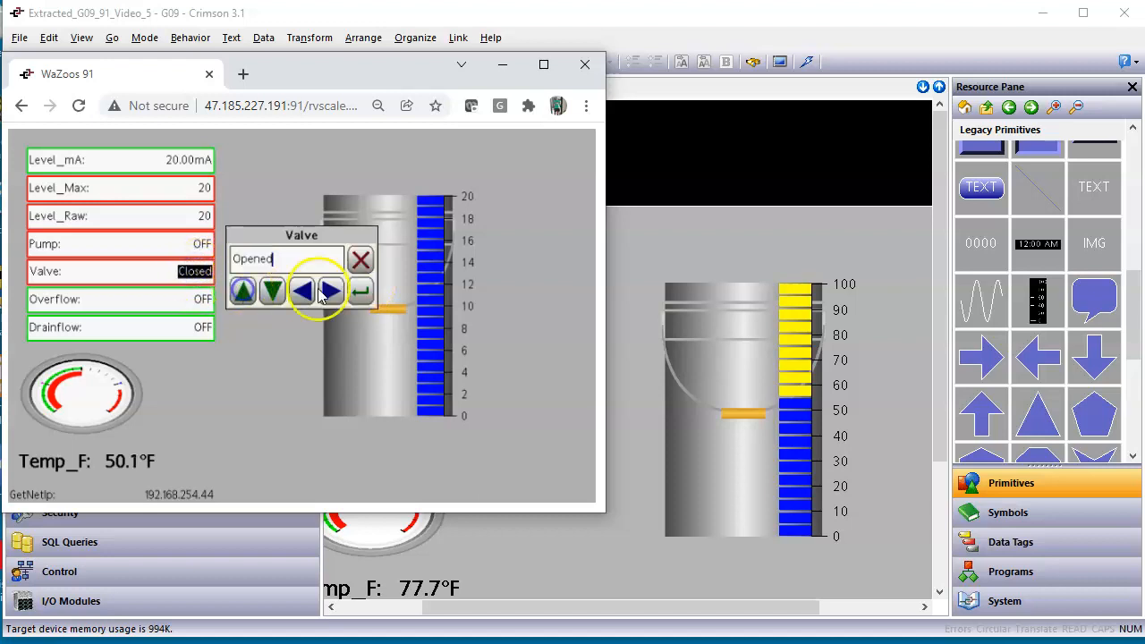
click(359, 291)
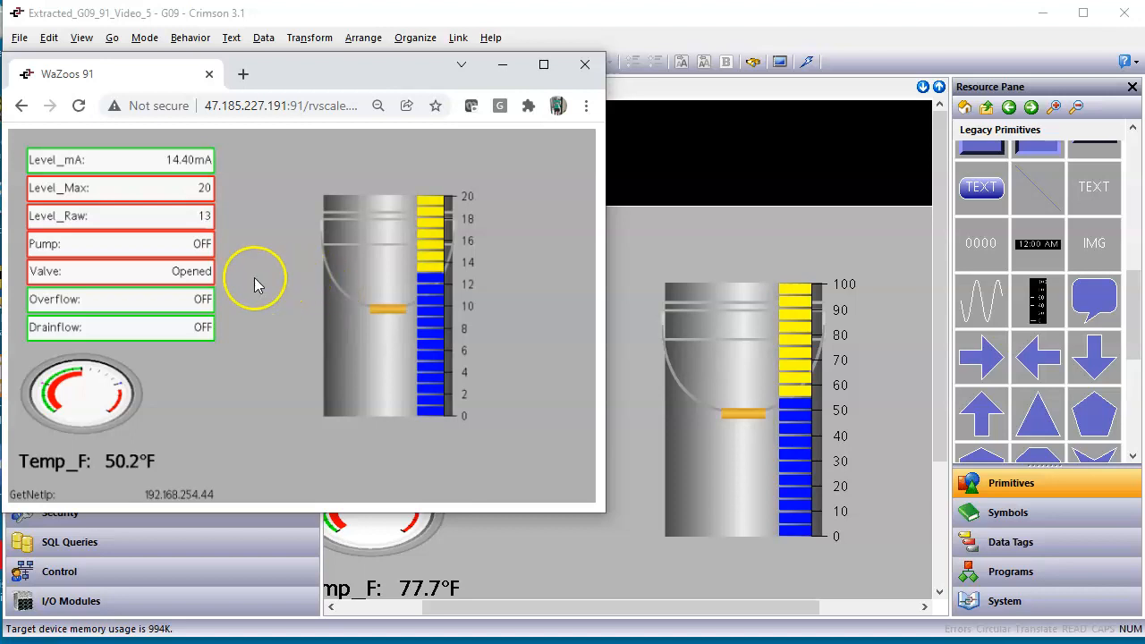
Set the Valve to Closed to stop draining the tank.
click(195, 271)
click(272, 291)
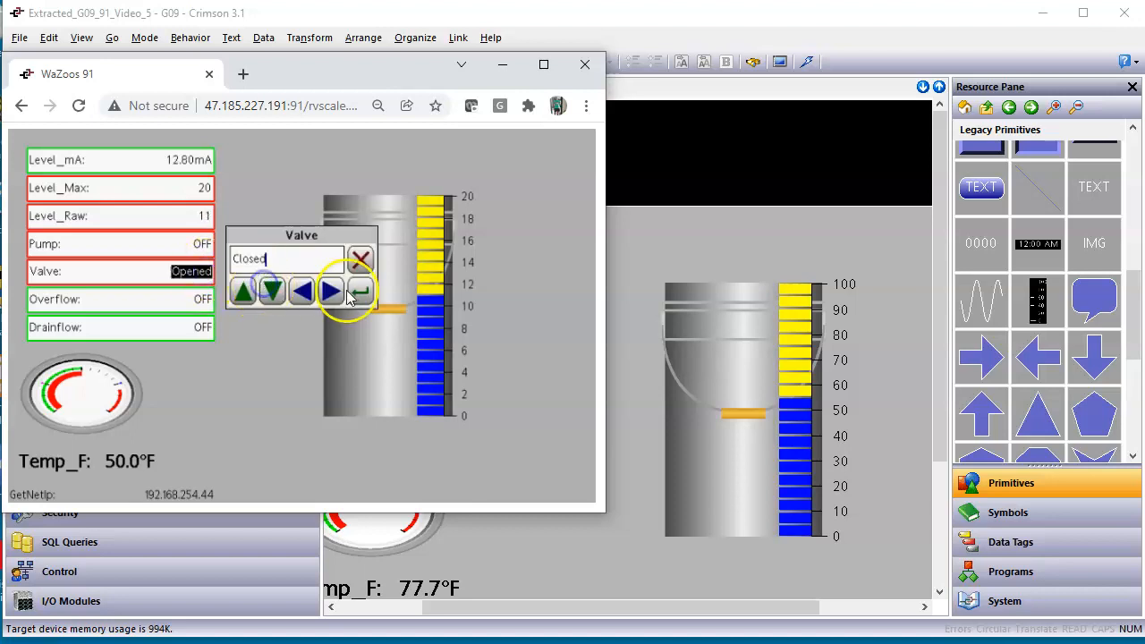
click(360, 292)
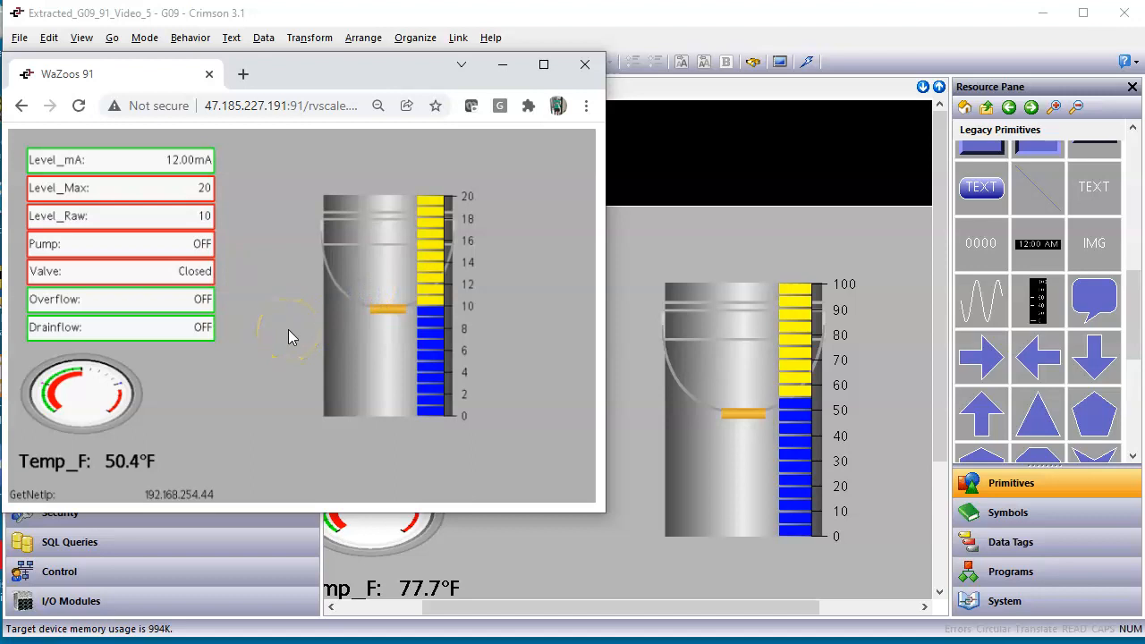